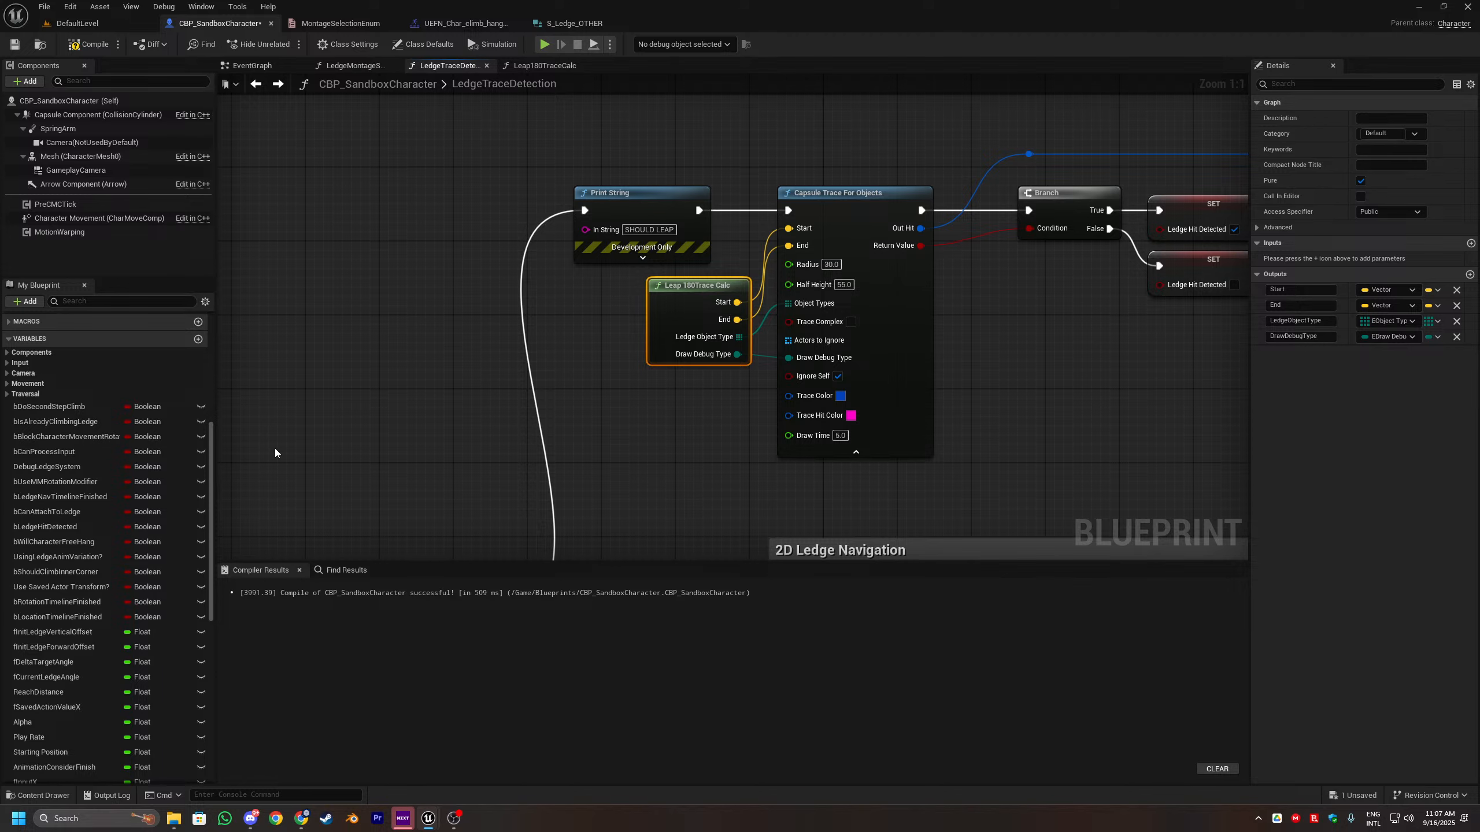
{"action": "scroll", "coordinate": [812, 392], "scroll_direction": "down", "scroll_amount": 1}
{"action": "right_click_drag", "start_coordinate": [812, 392], "coordinate": [465, 443]}
{"action": "scroll", "coordinate": [465, 443], "scroll_direction": "down", "scroll_amount": 1}
{"action": "right_click_drag", "start_coordinate": [802, 365], "coordinate": [636, 387]}
{"action": "scroll", "coordinate": [625, 387], "scroll_direction": "up", "scroll_amount": 2}
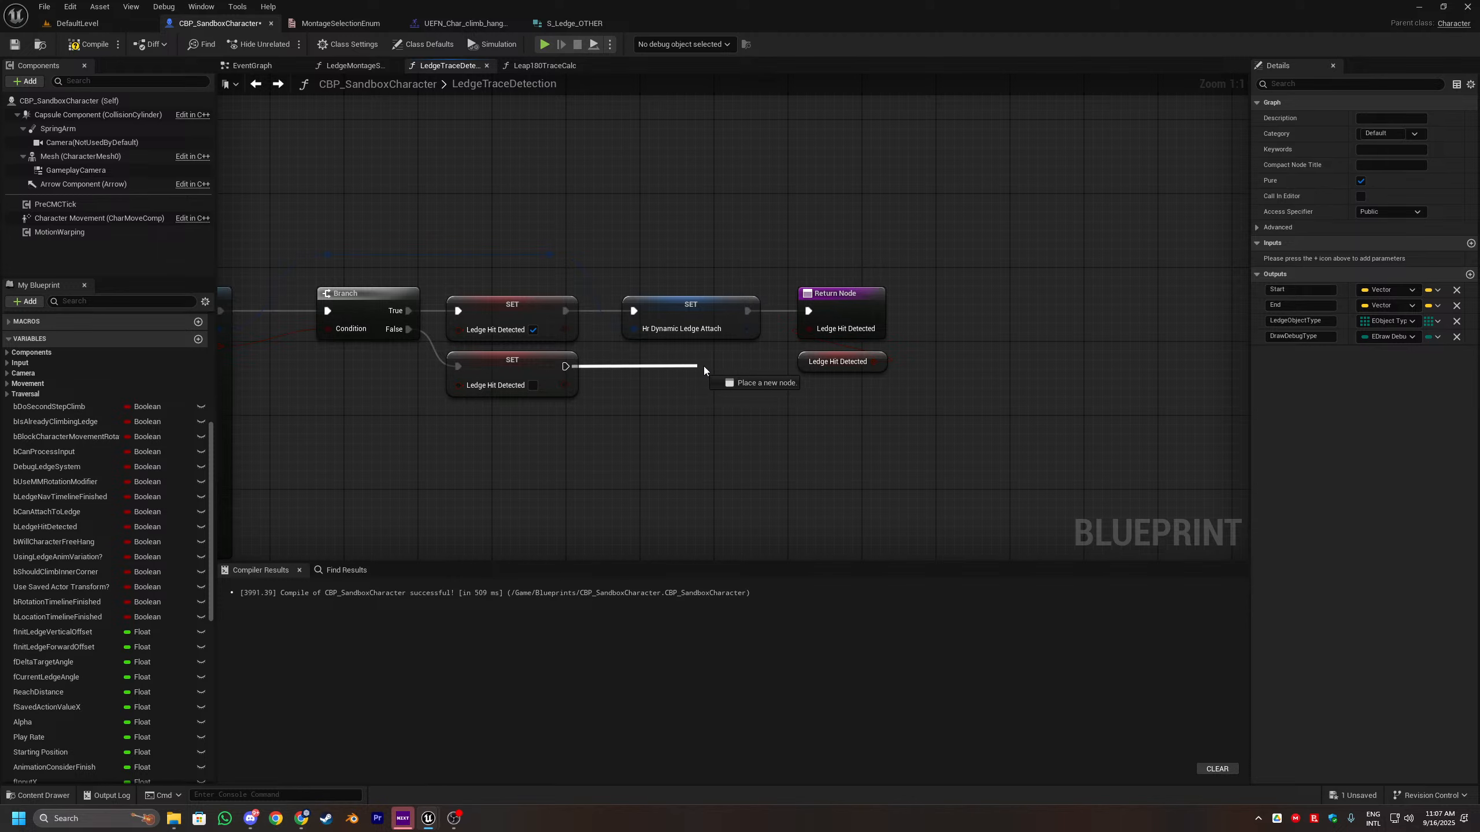
{"action": "key", "text": "r"}
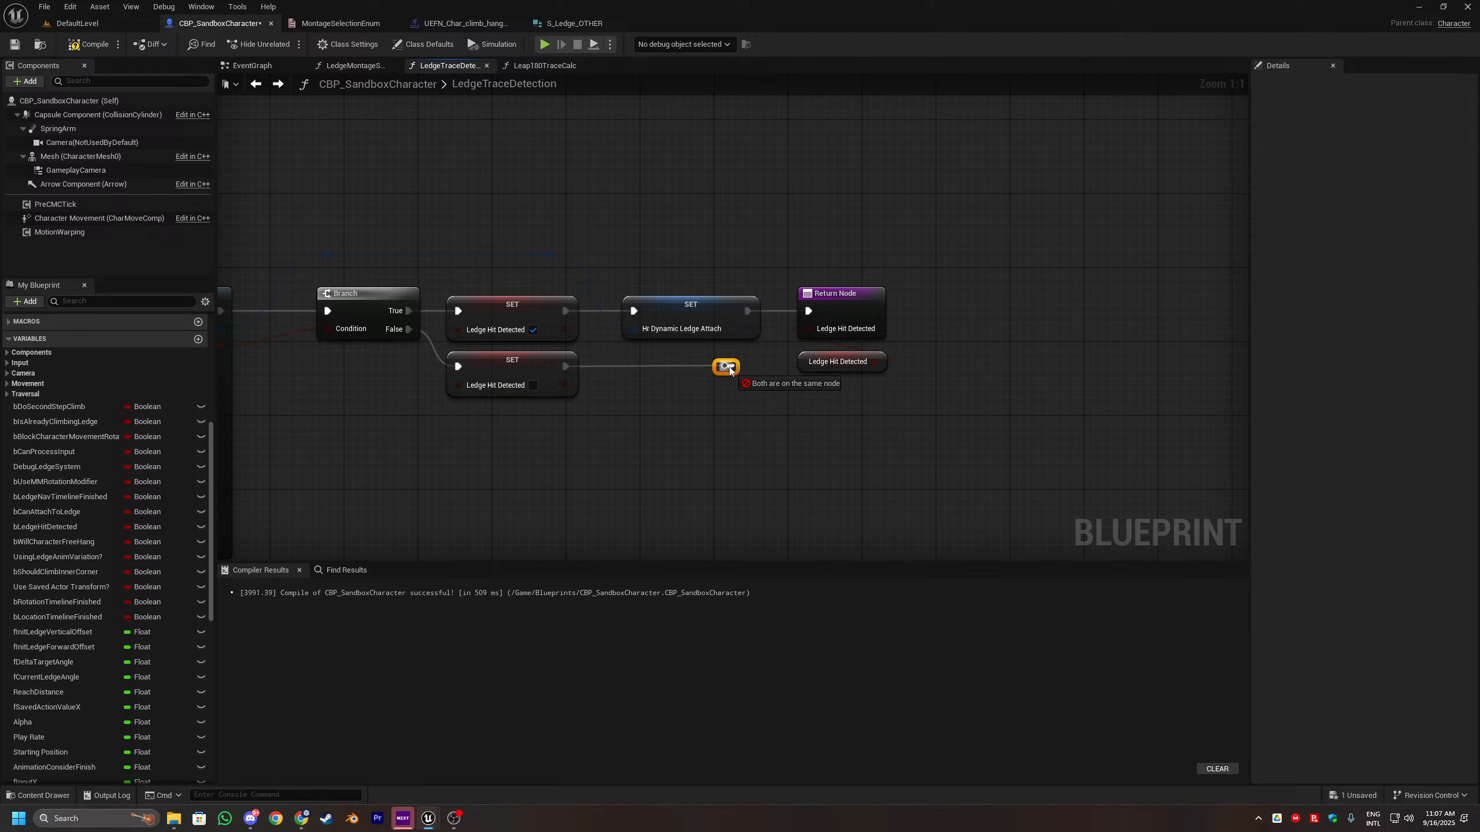
{"action": "scroll", "coordinate": [608, 438], "scroll_direction": "down", "scroll_amount": 5}
{"action": "right_click_drag", "start_coordinate": [695, 438], "coordinate": [778, 259]}
{"action": "scroll", "coordinate": [778, 259], "scroll_direction": "up", "scroll_amount": 1}
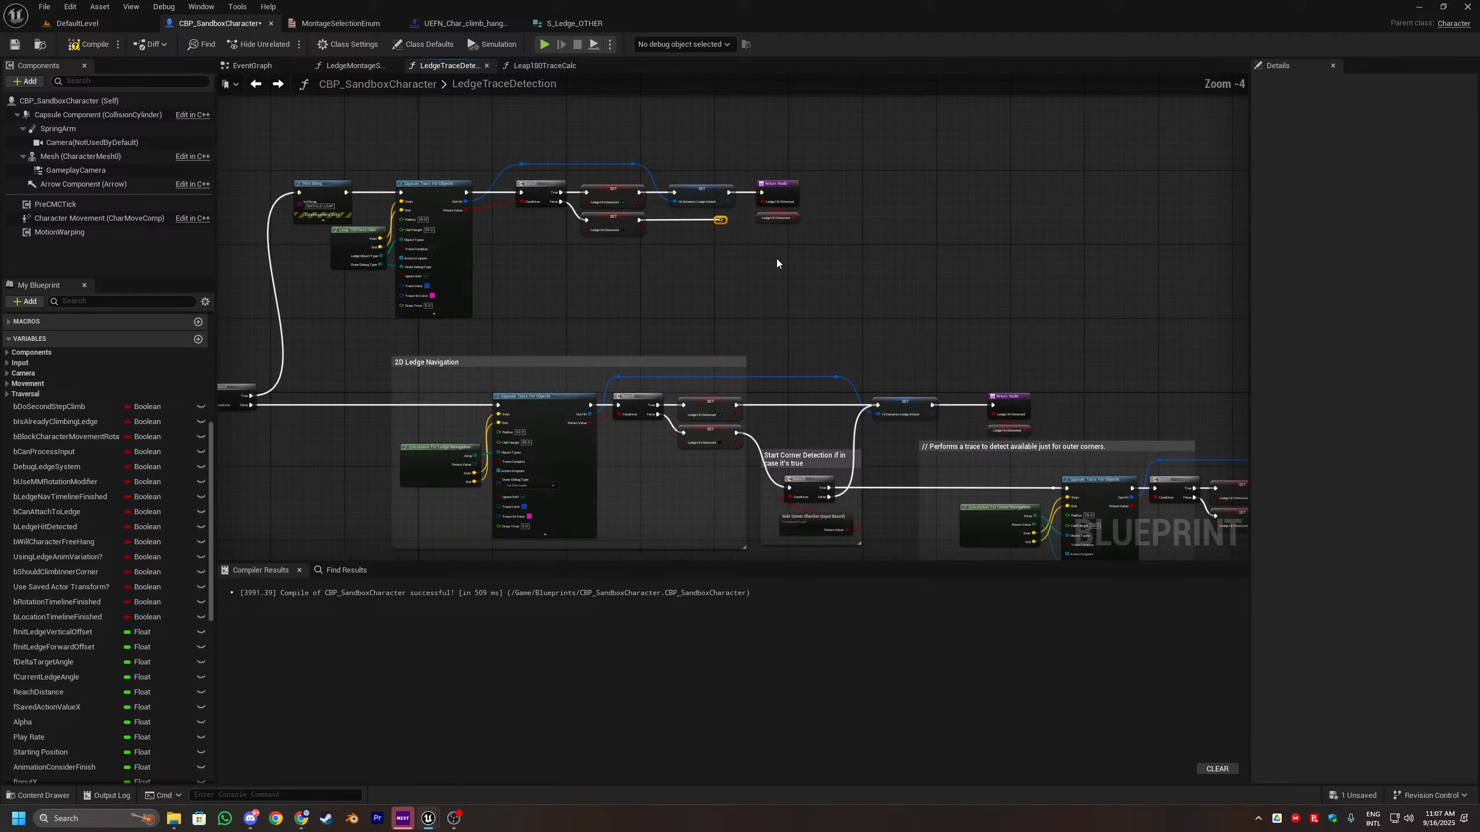
{"action": "scroll", "coordinate": [777, 259], "scroll_direction": "up", "scroll_amount": 1}
{"action": "scroll", "coordinate": [691, 244], "scroll_direction": "down", "scroll_amount": 1}
{"action": "mouse_move", "coordinate": [691, 245]}
{"action": "right_mouse_down"}
{"action": "mouse_move", "coordinate": [673, 186]}
{"action": "mouse_move", "coordinate": [697, 259]}
{"action": "right_mouse_up"}
{"action": "scroll", "coordinate": [697, 259], "scroll_direction": "up", "scroll_amount": 3}
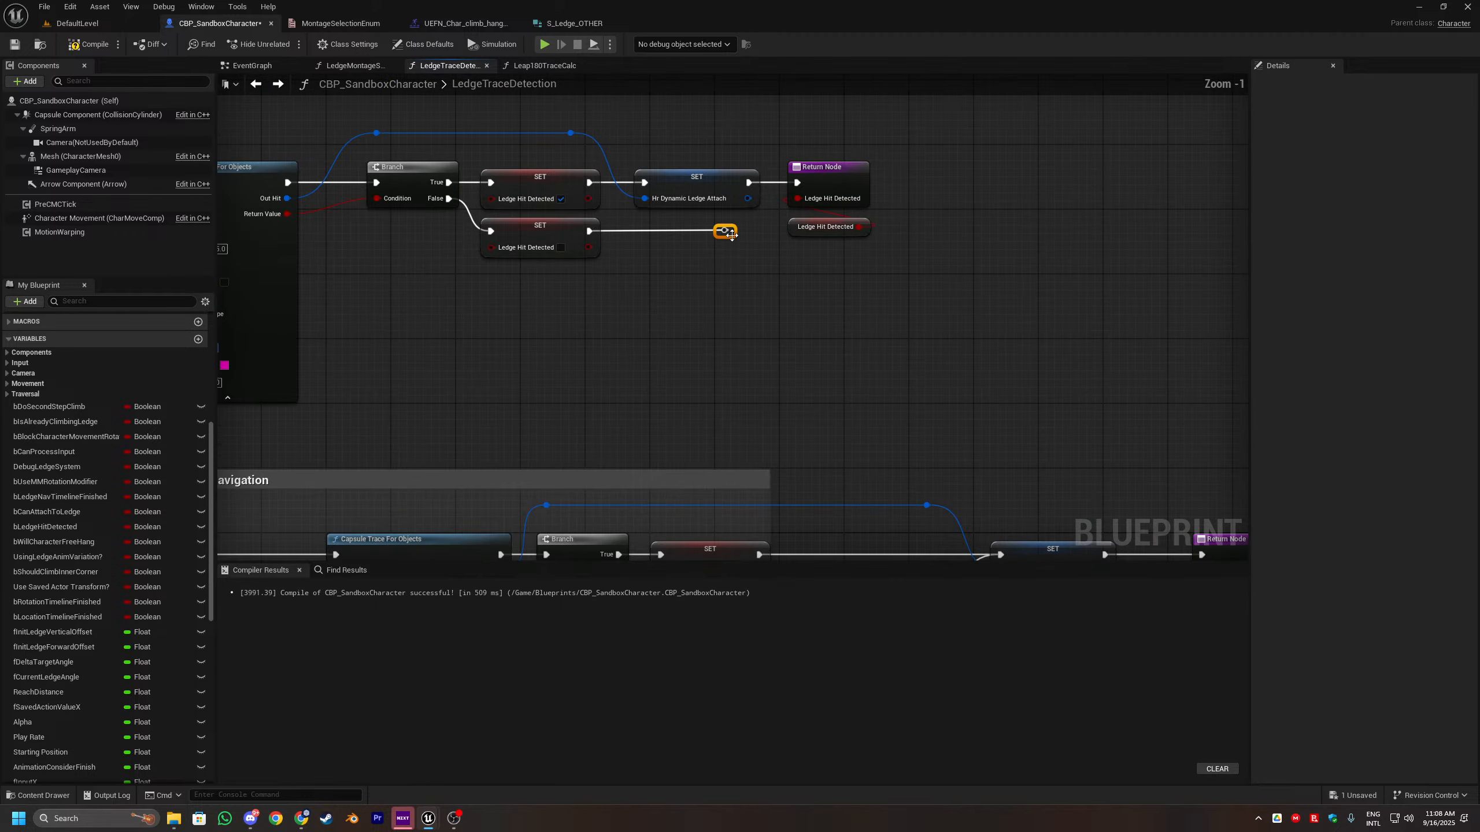
{"action": "key", "text": "Delete"}
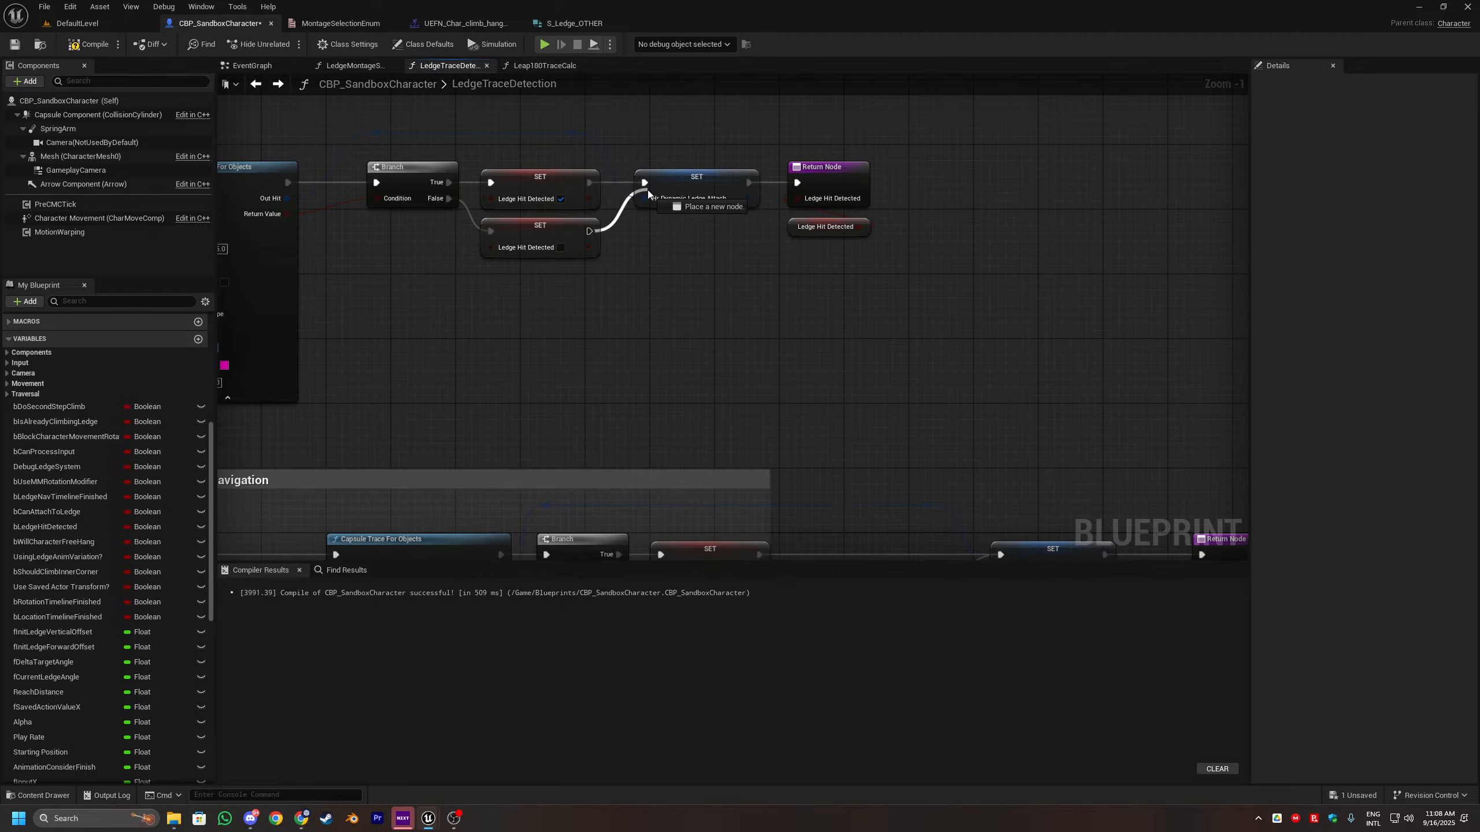
Step: Connect the False-branch Ledge Hit Detected setter to the Hr Dynamic Ledge Attach setter's execution input, compile and save CBP_SandboxCharacter
{"action": "left_click_drag", "start_coordinate": [590, 231], "coordinate": [646, 183]}
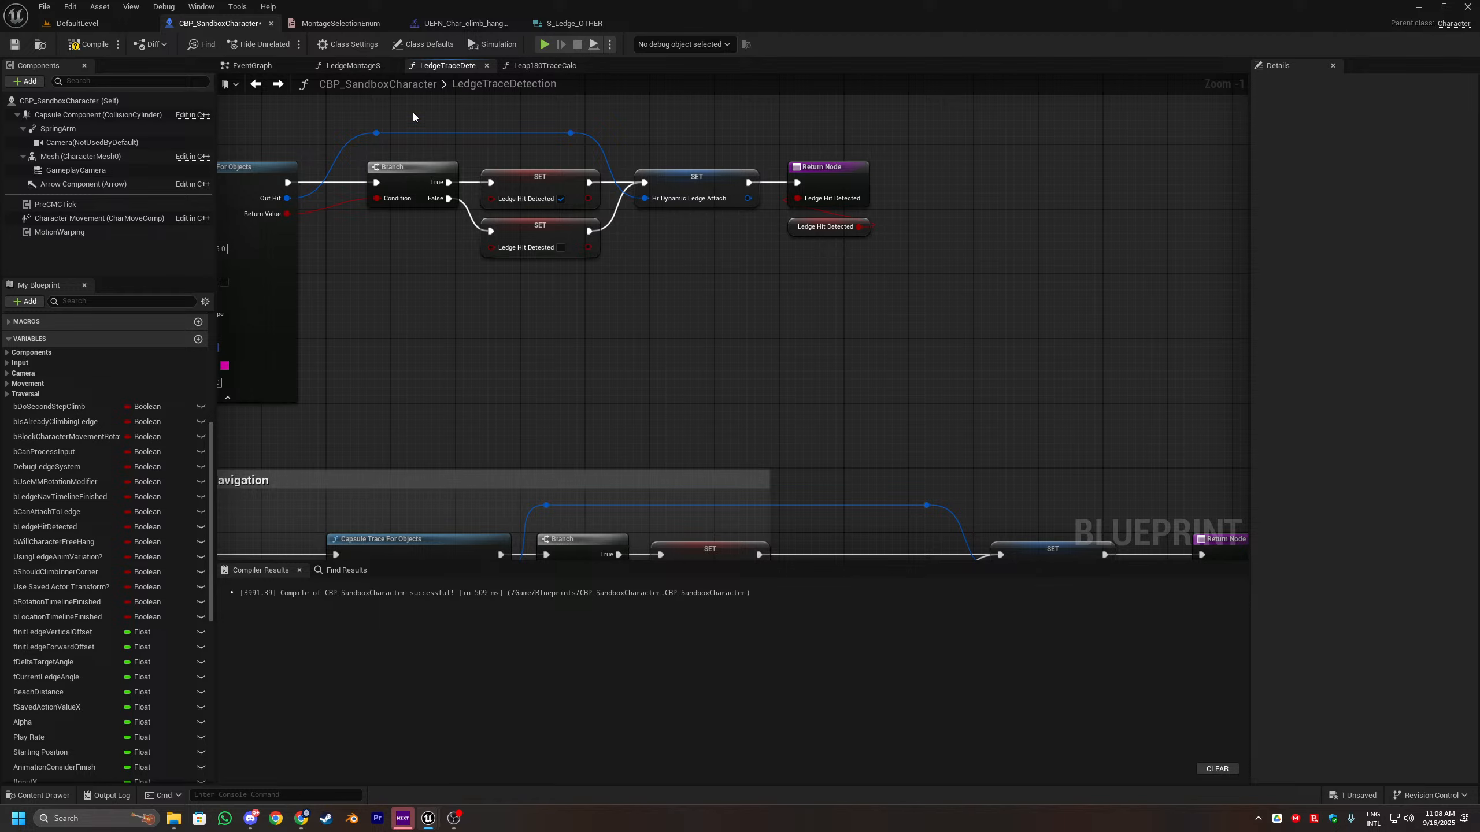
{"action": "left_click", "coordinate": [97, 47]}
{"action": "key", "text": "ctrl+s"}
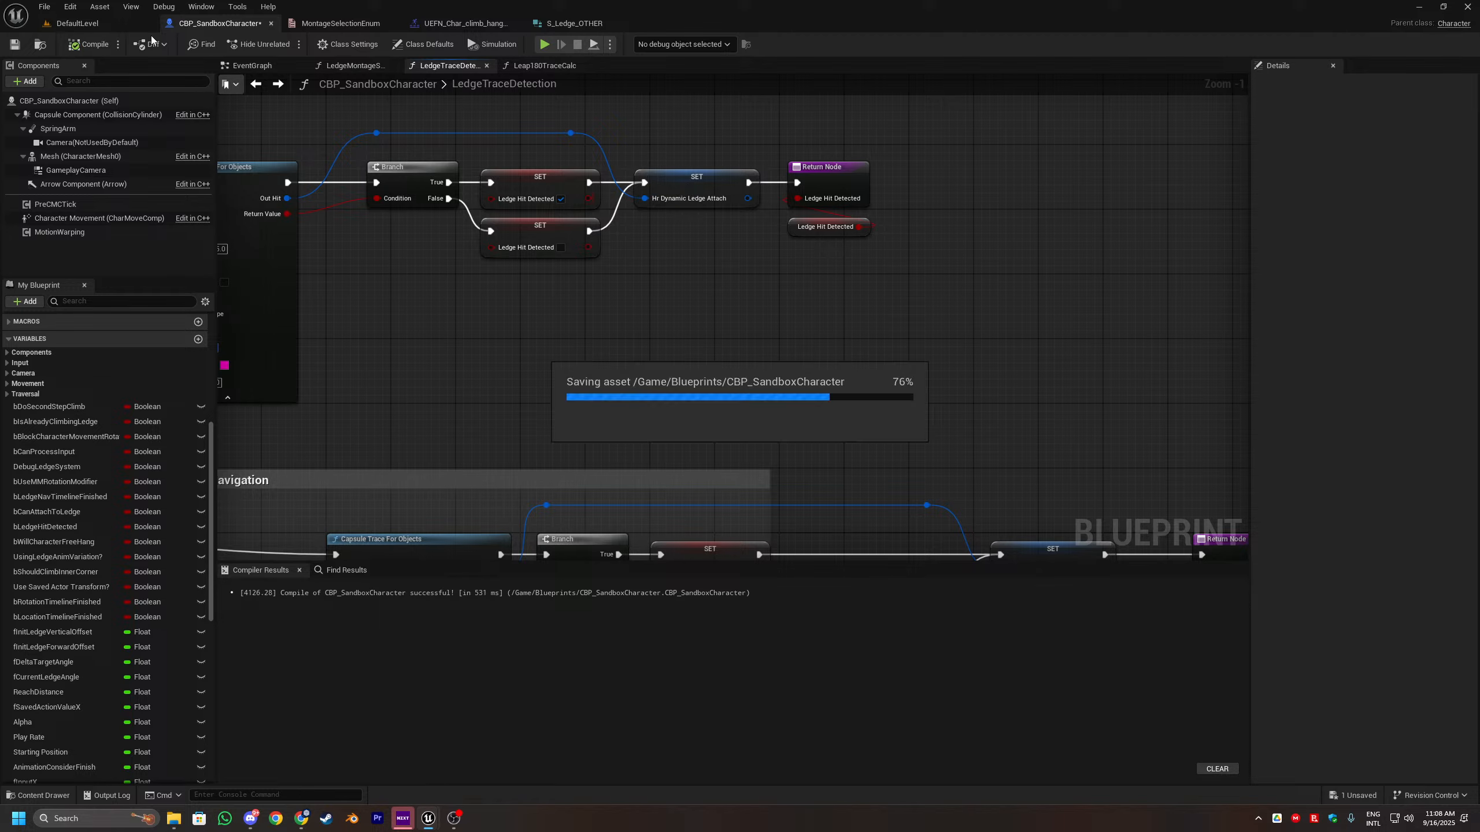
Step: Play DefaultLevel and run the character to a wall facing another wall, hanging it from the ledge
{"action": "left_click", "coordinate": [111, 26]}
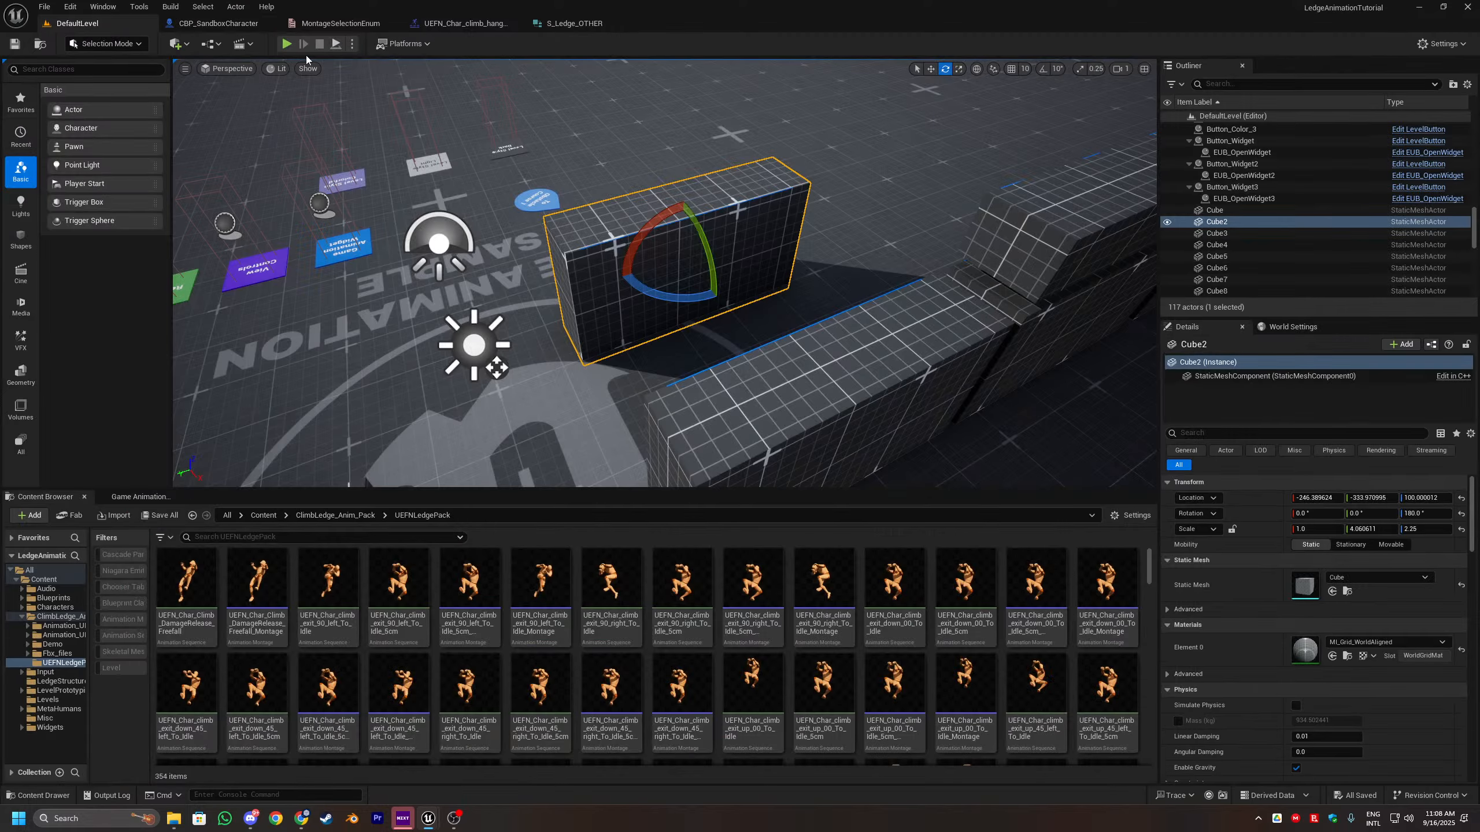
{"action": "left_click", "coordinate": [287, 44]}
{"action": "key", "text": "w"}
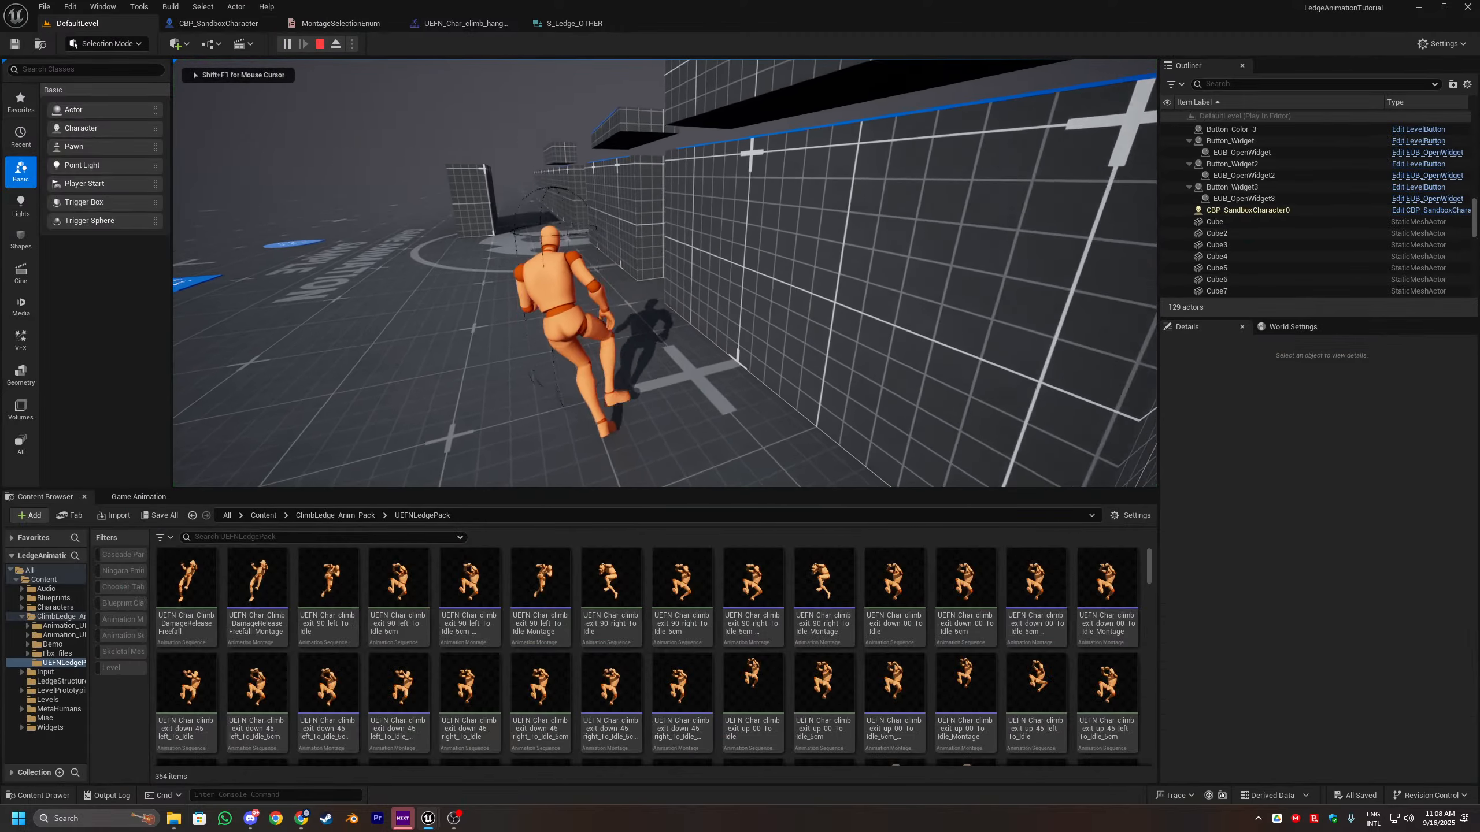
{"action": "key", "text": "w"}
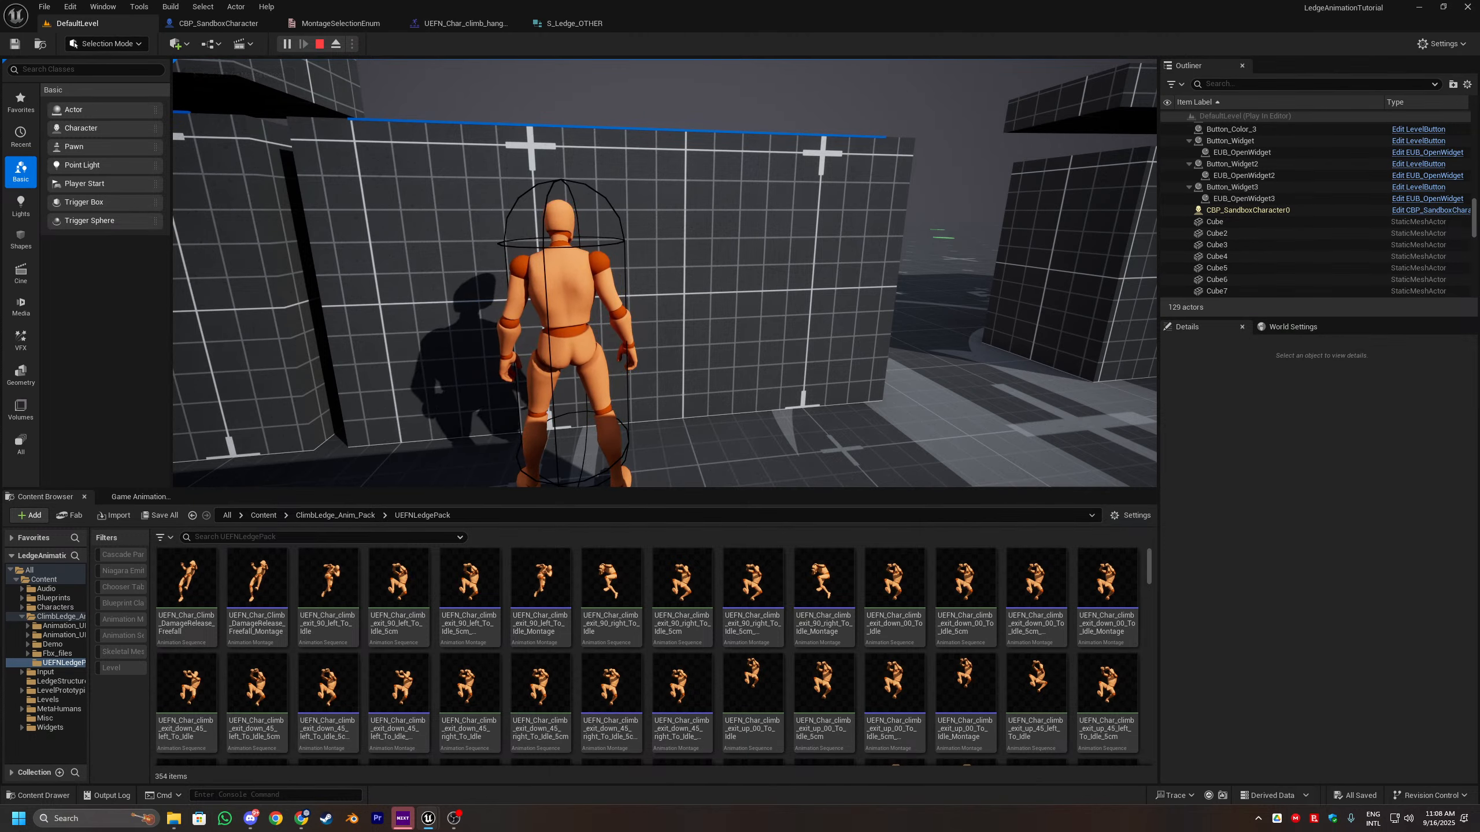
{"action": "key", "text": "space"}
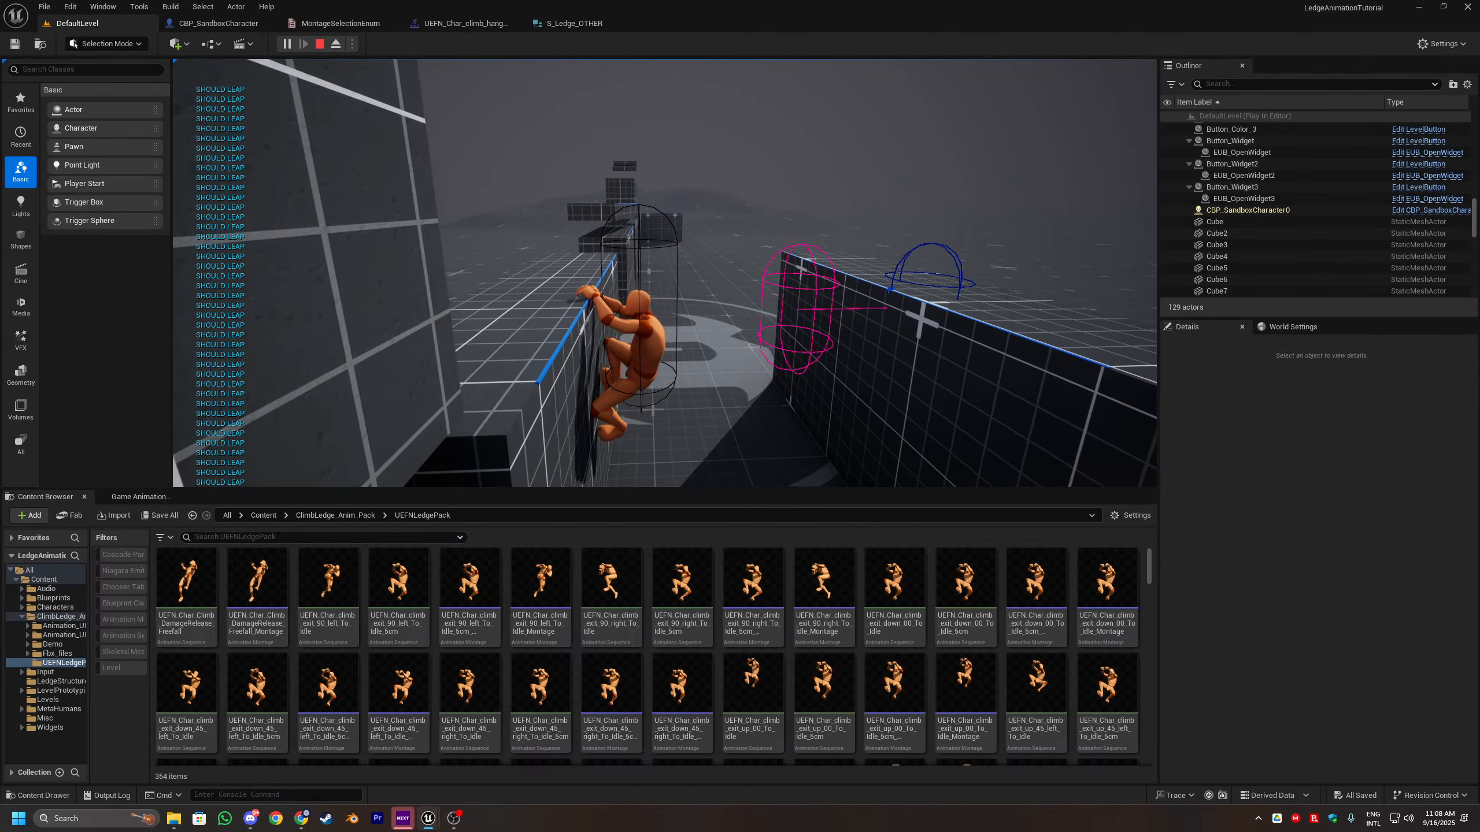
Step: Shimmy the hanging character right and left to check the capsule trace on the opposite wall, ending the play session
{"action": "key", "text": "d"}
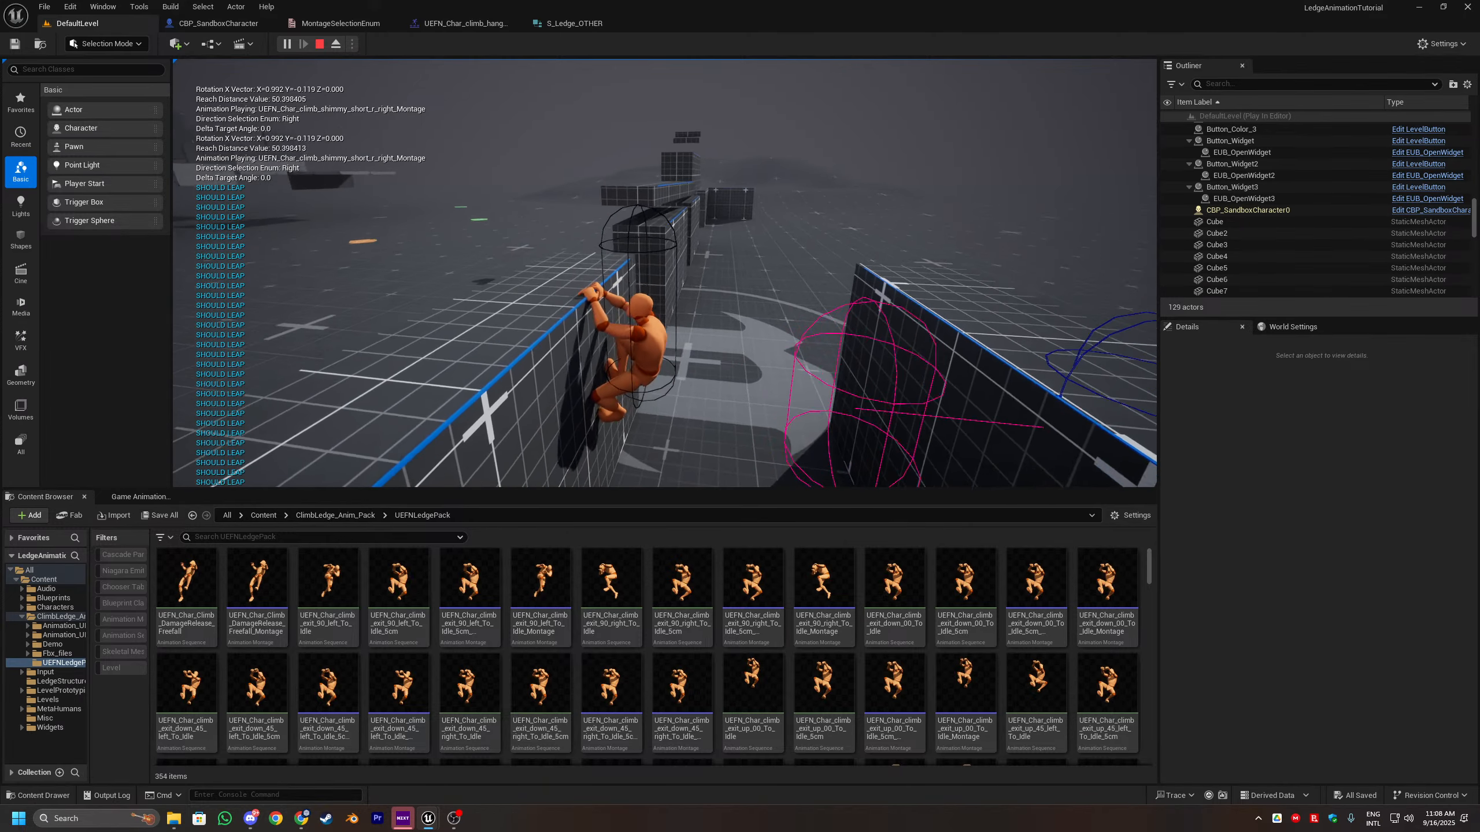
{"action": "key", "text": "d"}
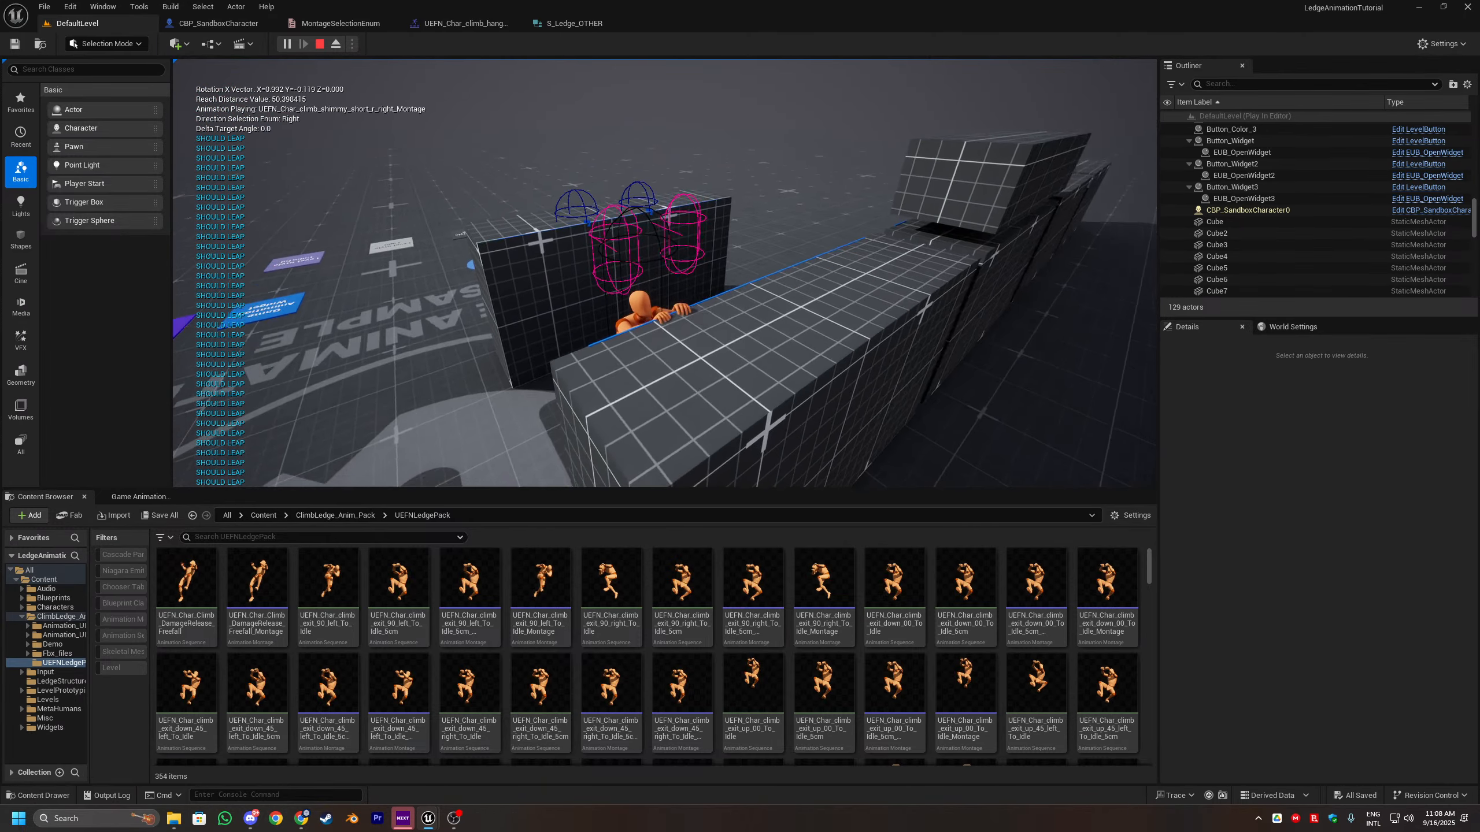
{"action": "key", "text": "a"}
{"action": "key", "text": "a"}
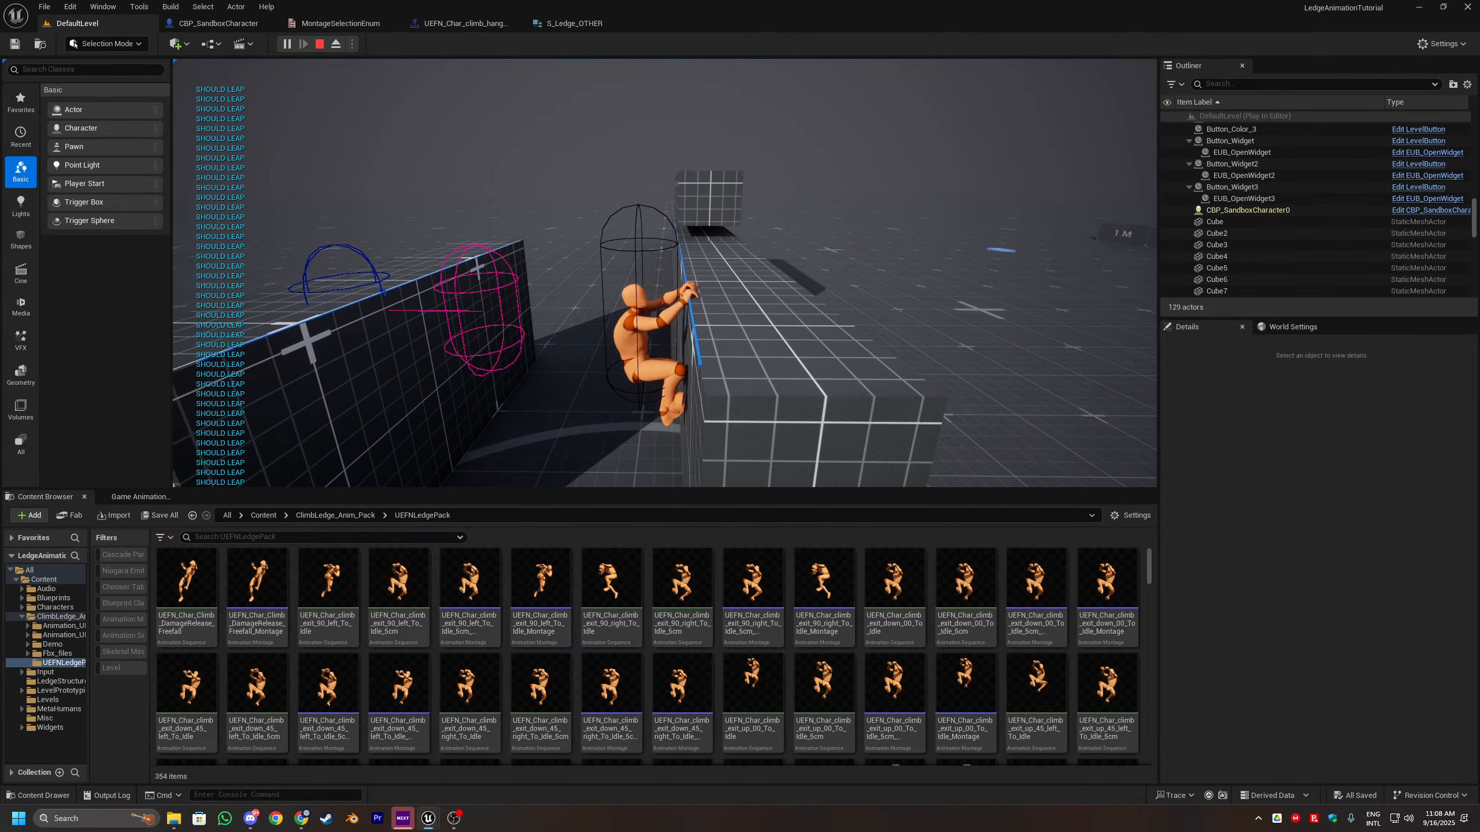
{"action": "key", "text": "Escape"}
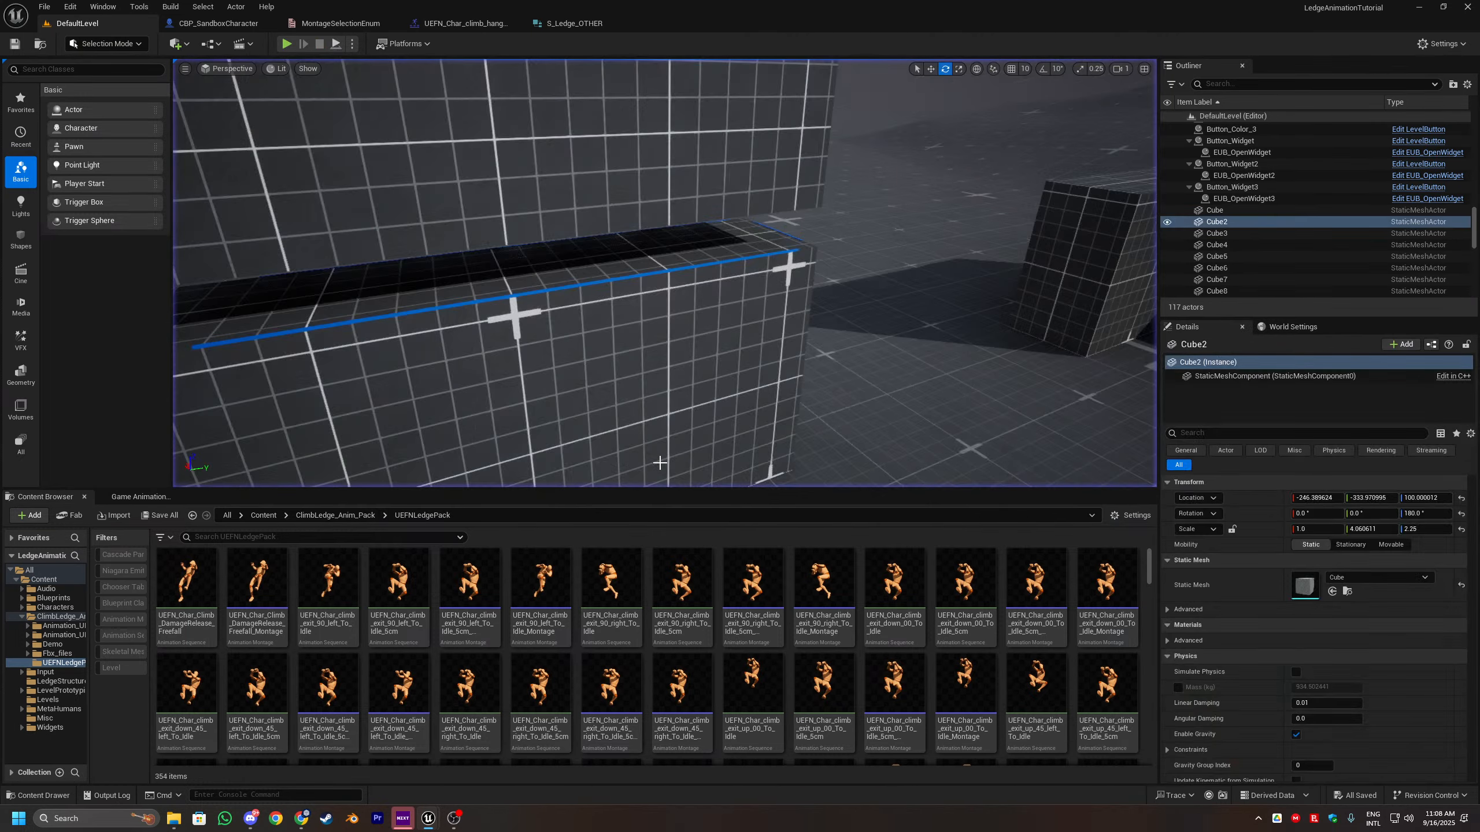
Step: Look through the Game Animation widget's options and return to the Content Browser
{"action": "left_click", "coordinate": [151, 497]}
{"action": "scroll", "coordinate": [349, 651], "scroll_direction": "down", "scroll_amount": 1}
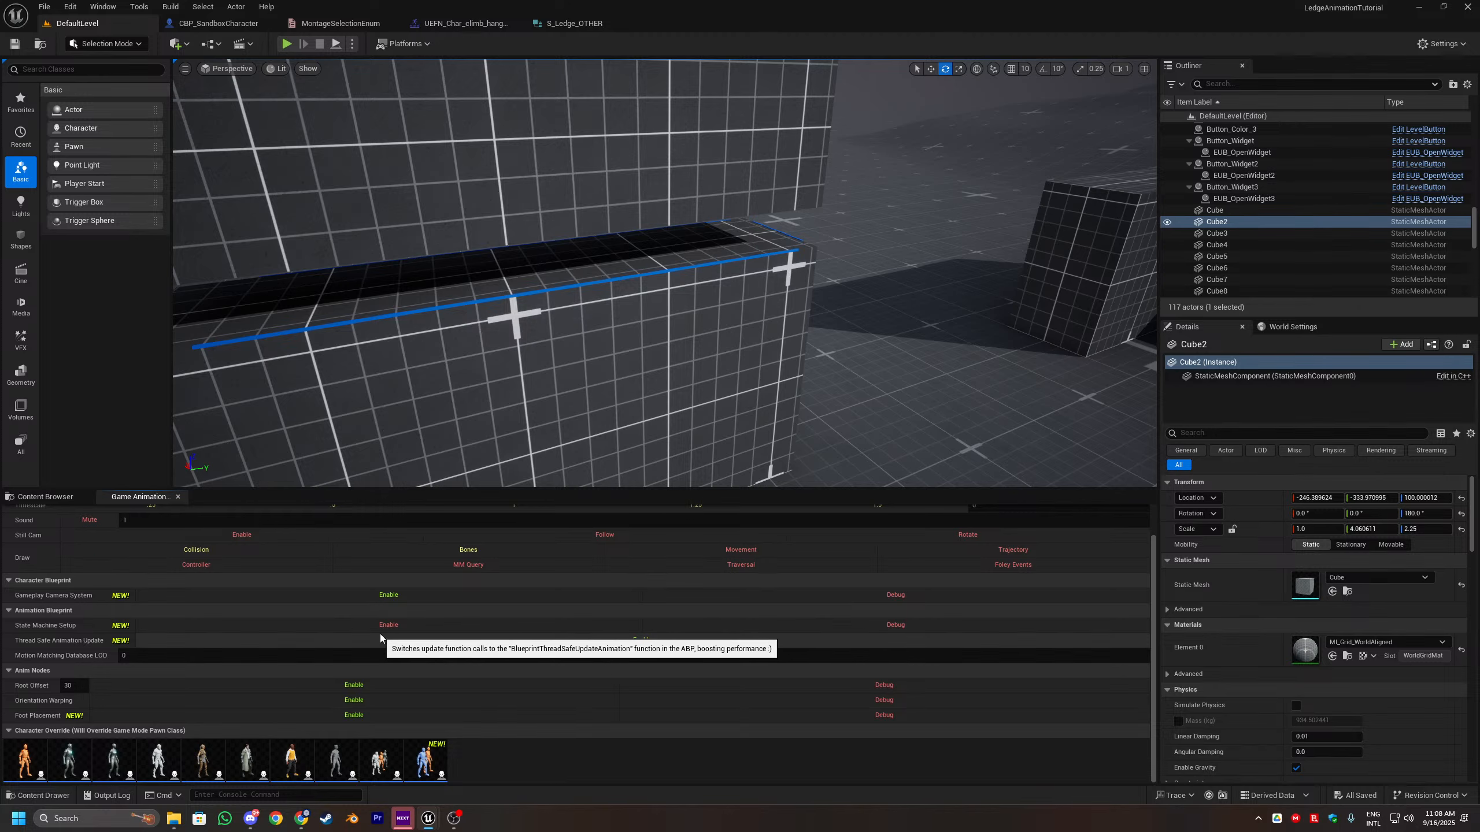
{"action": "scroll", "coordinate": [349, 651], "scroll_direction": "up", "scroll_amount": 1}
{"action": "left_click", "coordinate": [46, 497]}
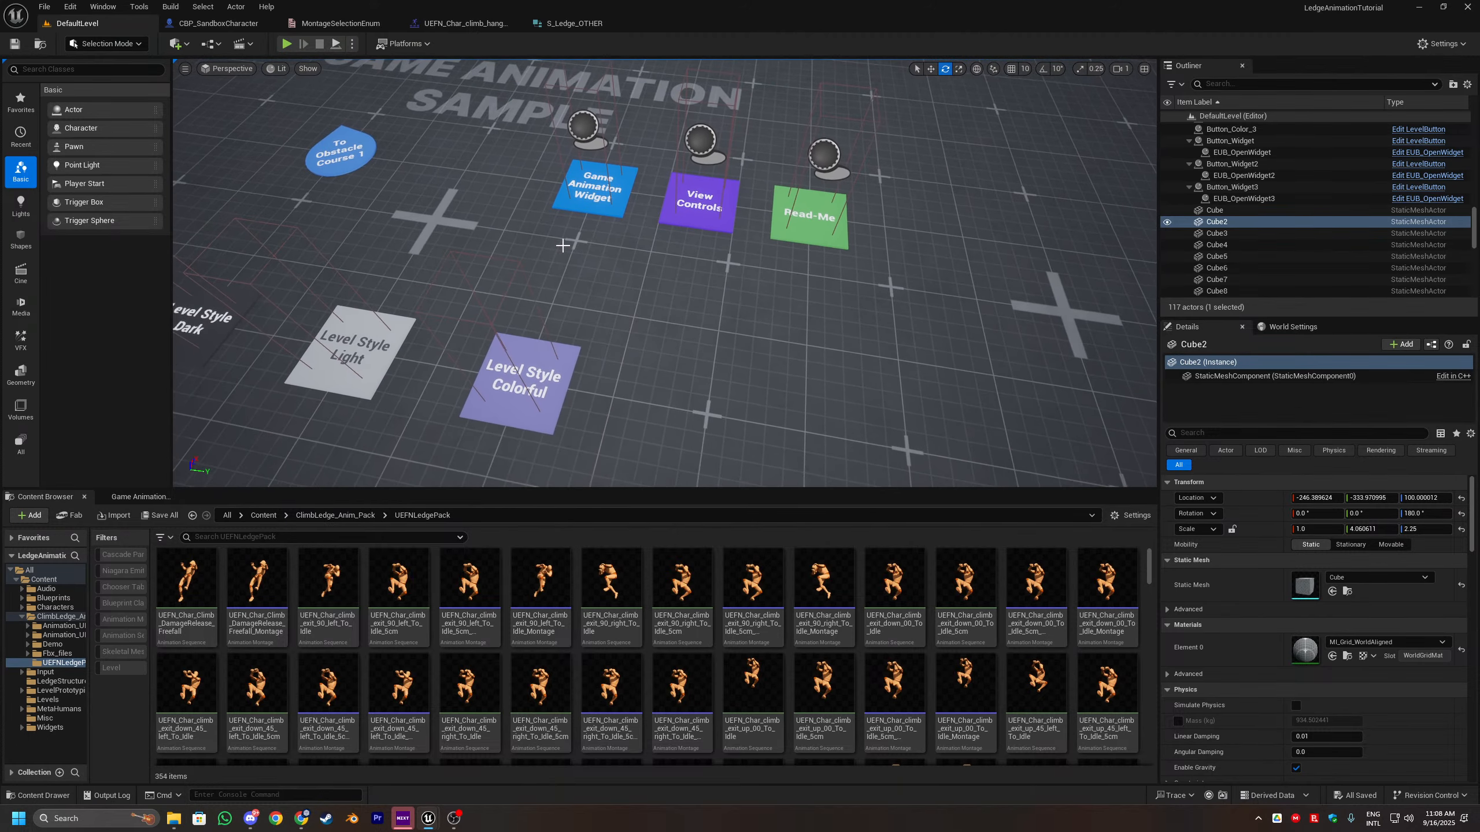
Step: Bring up the Controls reference from the View Controls level button and dock it beside the Game Animation widget
{"action": "left_click", "coordinate": [699, 205]}
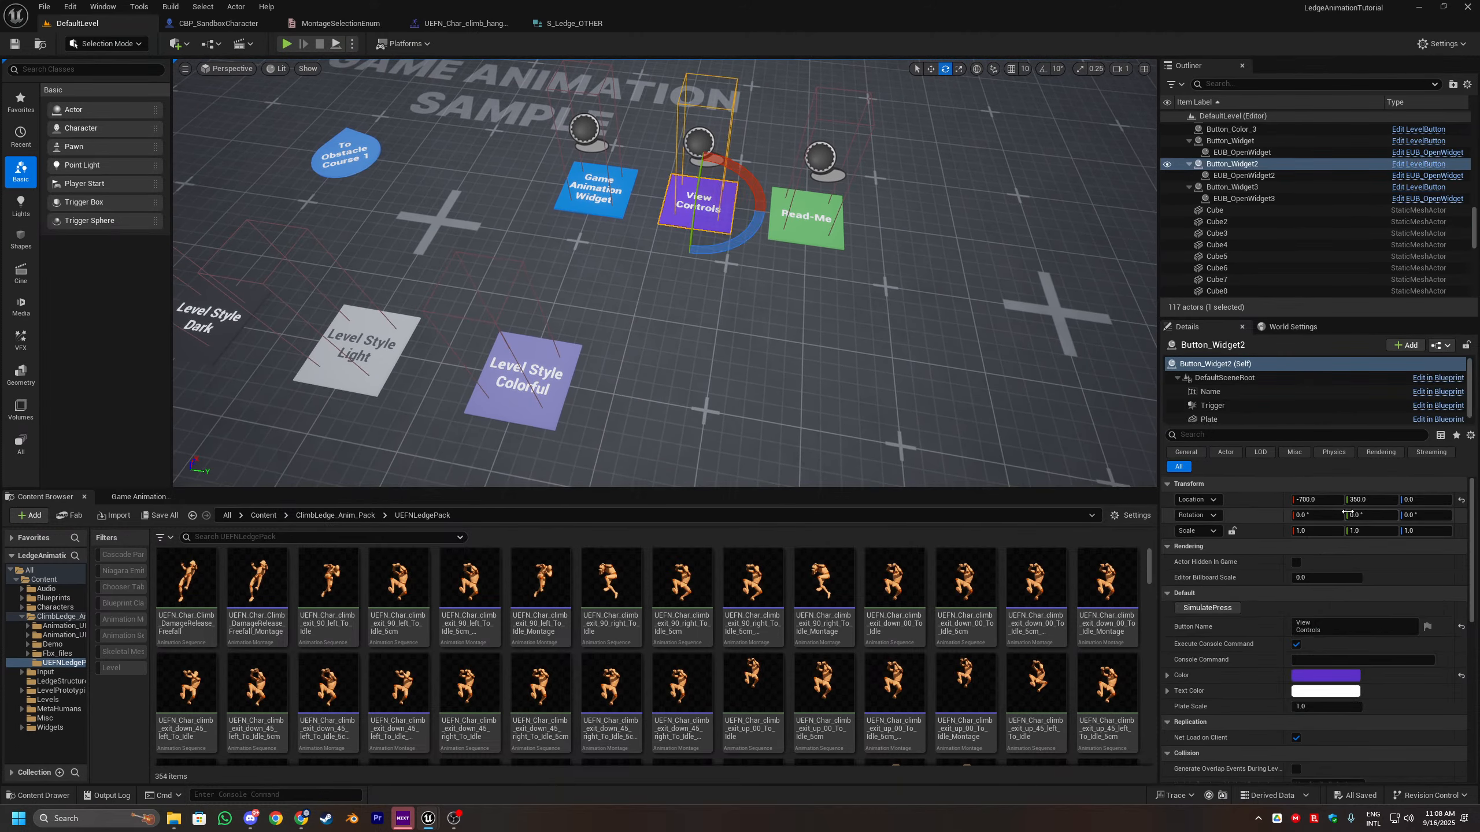
{"action": "left_click", "coordinate": [1229, 612]}
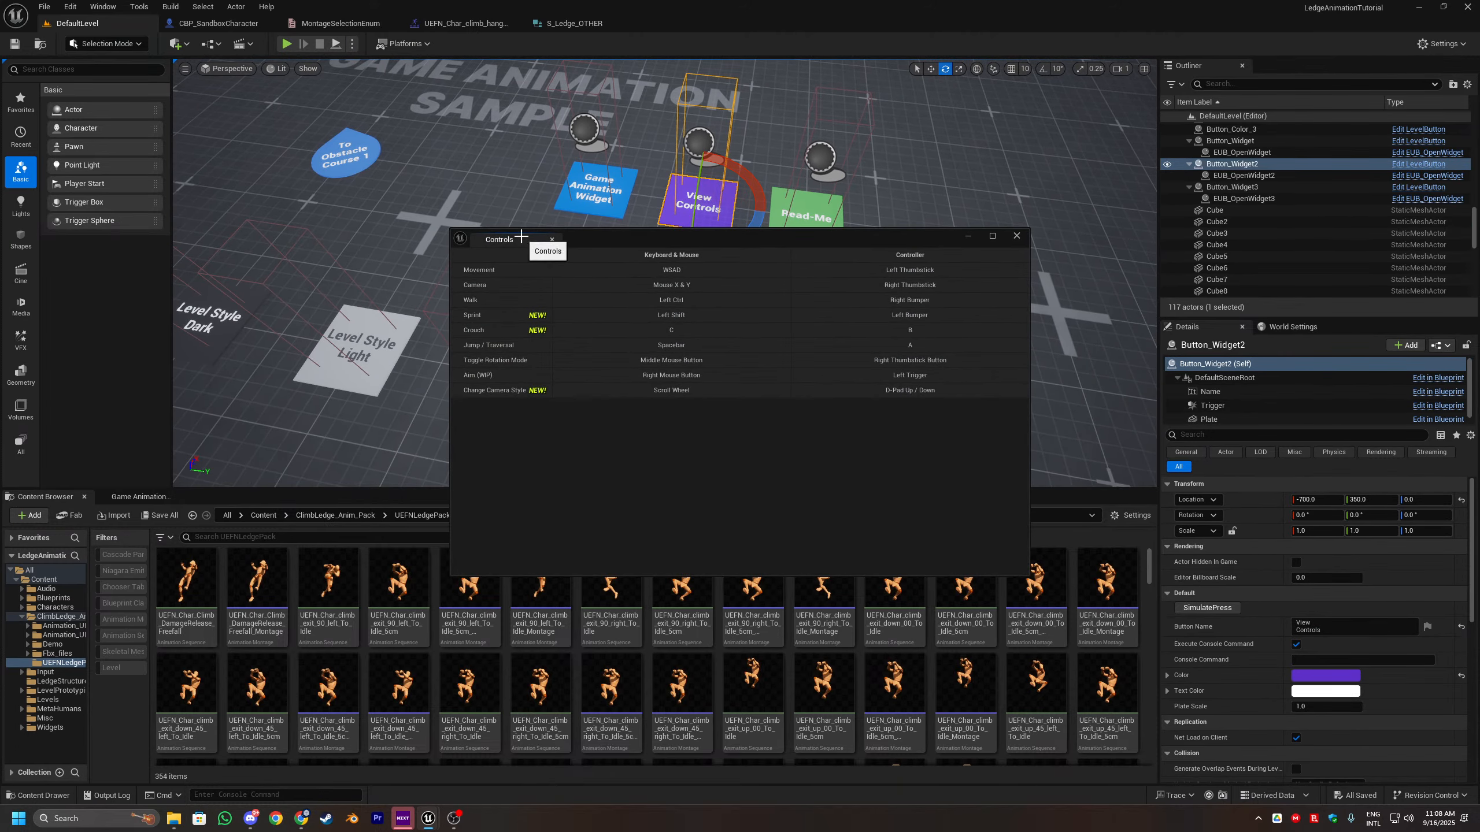
{"action": "middle_click", "coordinate": [520, 236]}
{"action": "left_click", "coordinate": [1224, 610]}
{"action": "left_click_drag", "start_coordinate": [513, 240], "coordinate": [233, 496]}
Step: Start a play session and look through the Game Animation widget's options while it runs
{"action": "left_click", "coordinate": [287, 45]}
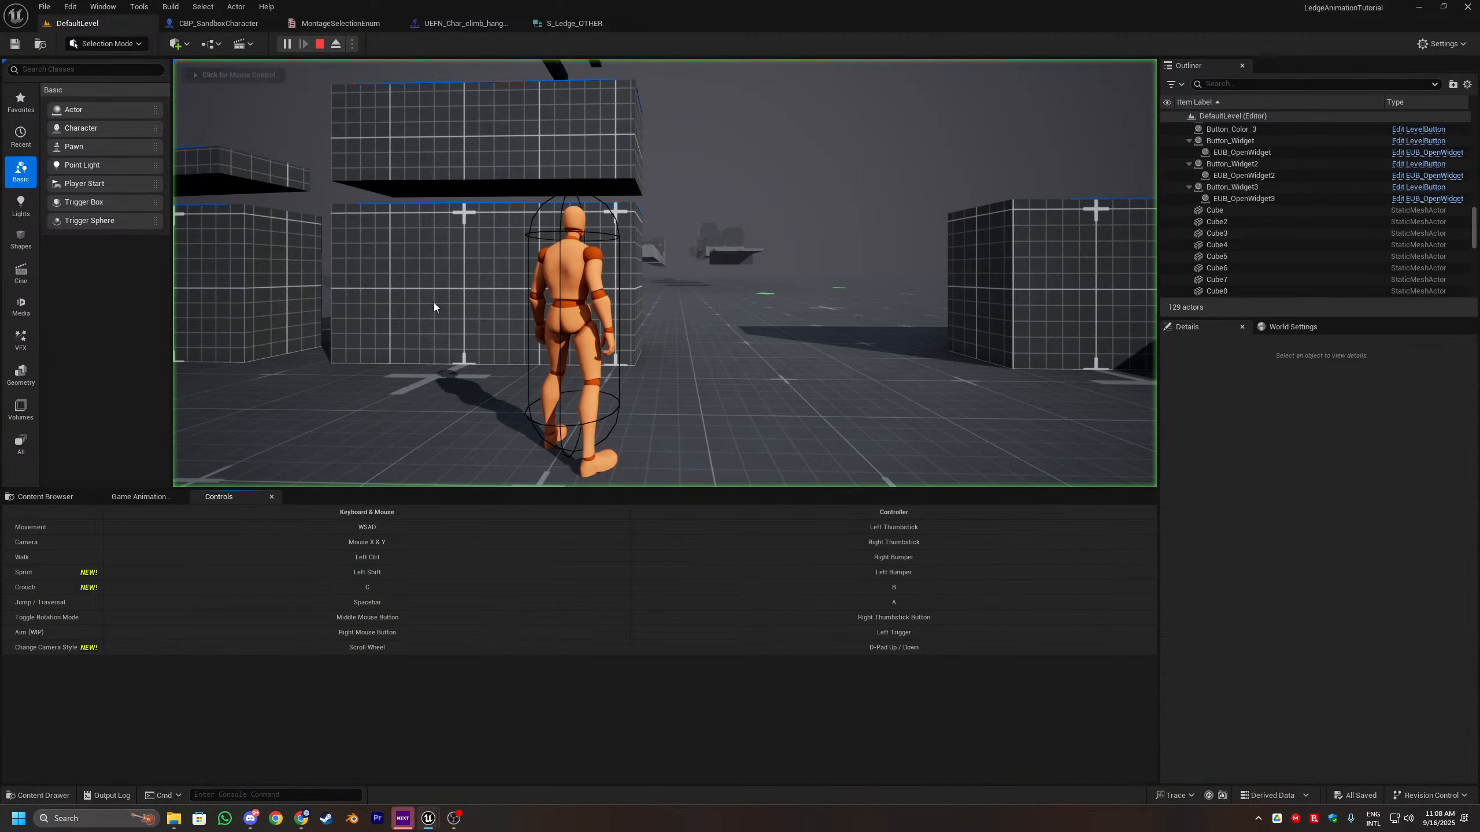
{"action": "key", "text": "w"}
{"action": "key", "text": "super"}
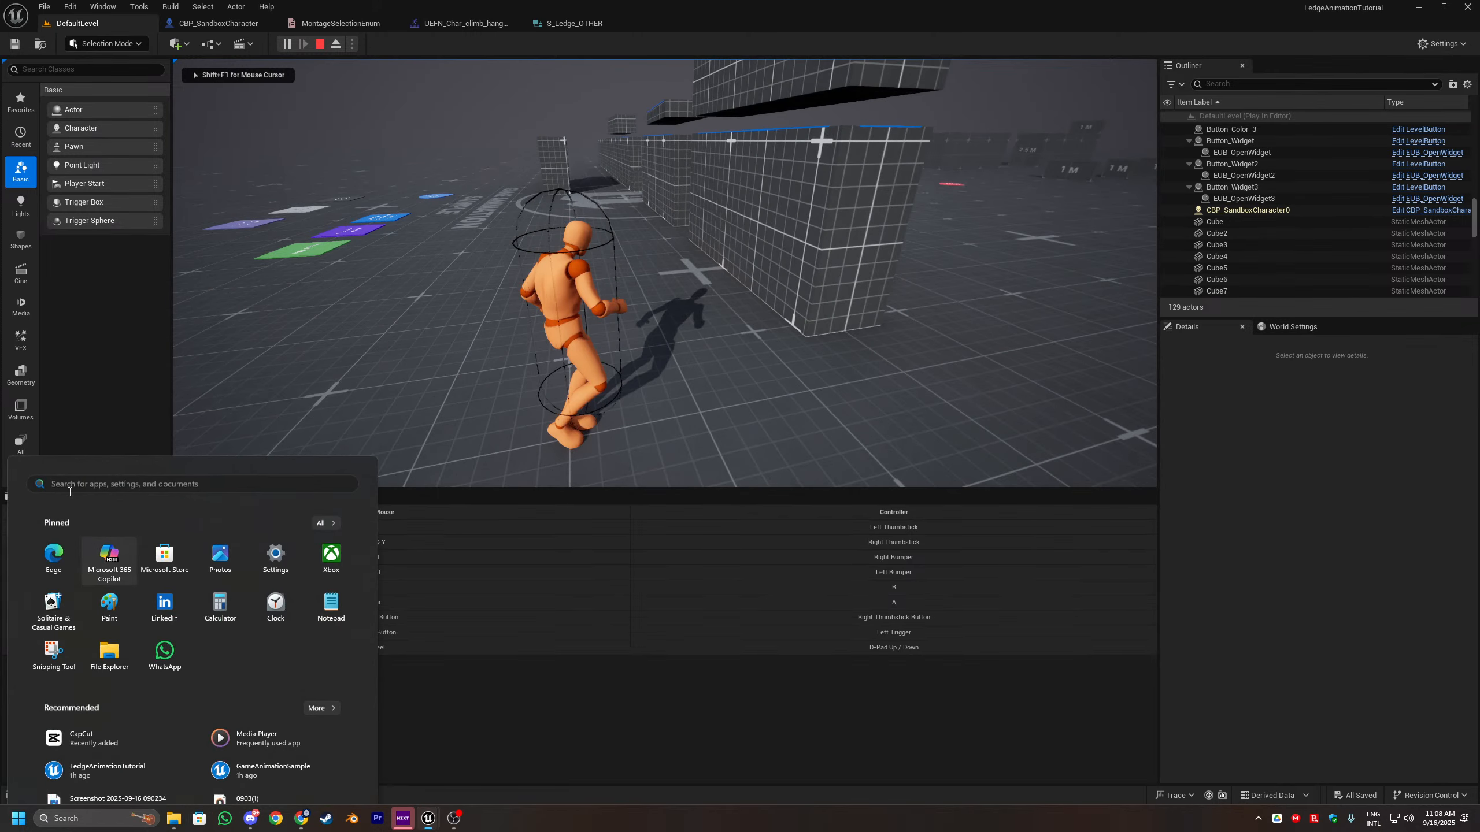
{"action": "key", "text": "super"}
{"action": "left_click", "coordinate": [141, 497]}
{"action": "scroll", "coordinate": [233, 616], "scroll_direction": "down", "scroll_amount": 2}
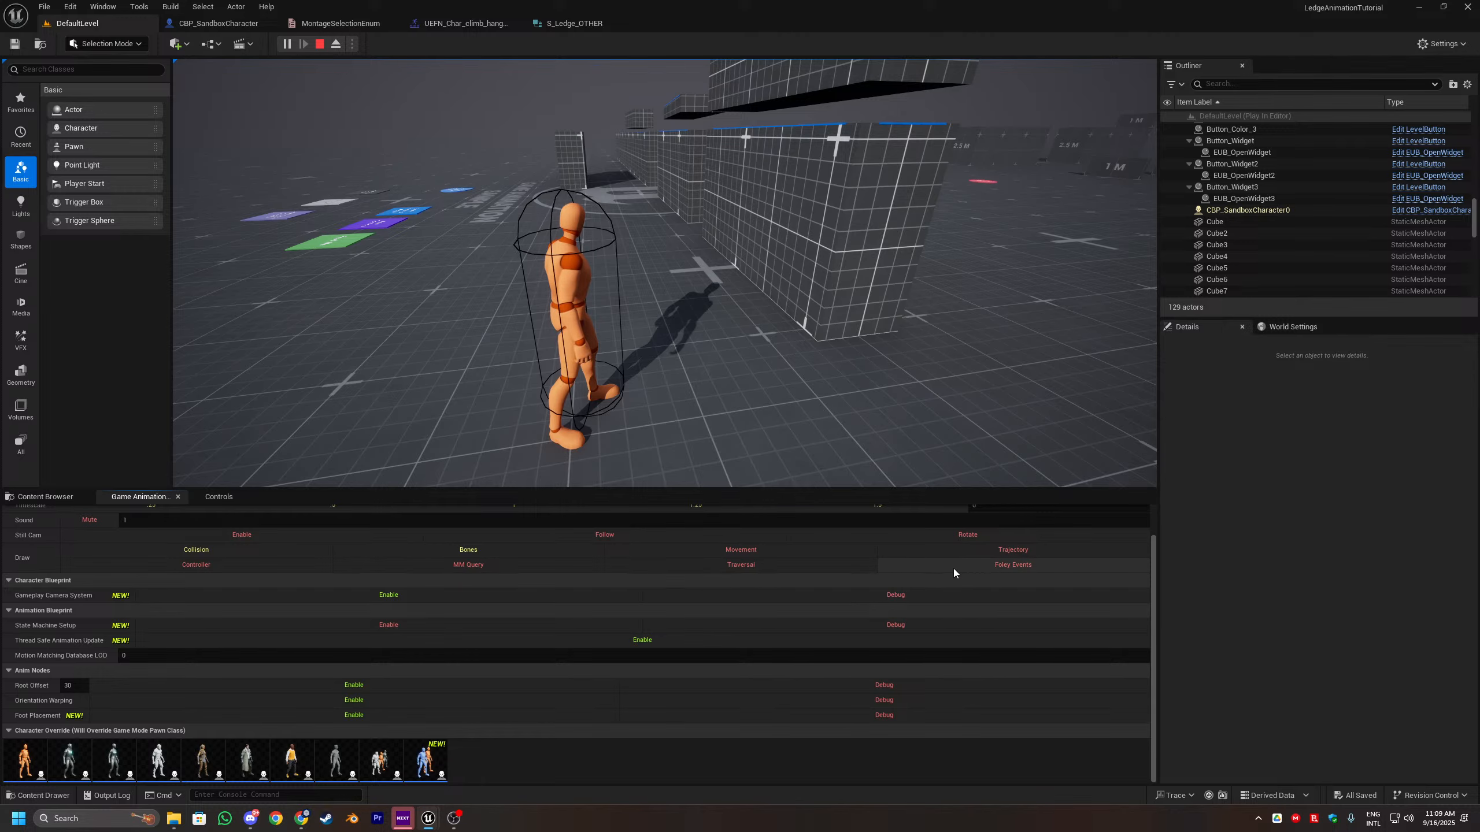
{"action": "scroll", "coordinate": [371, 592], "scroll_direction": "up", "scroll_amount": 1}
{"action": "scroll", "coordinate": [168, 596], "scroll_direction": "up", "scroll_amount": 1}
Step: Run the character around the level, consult the Controls reference and end the play session
{"action": "left_click", "coordinate": [326, 385]}
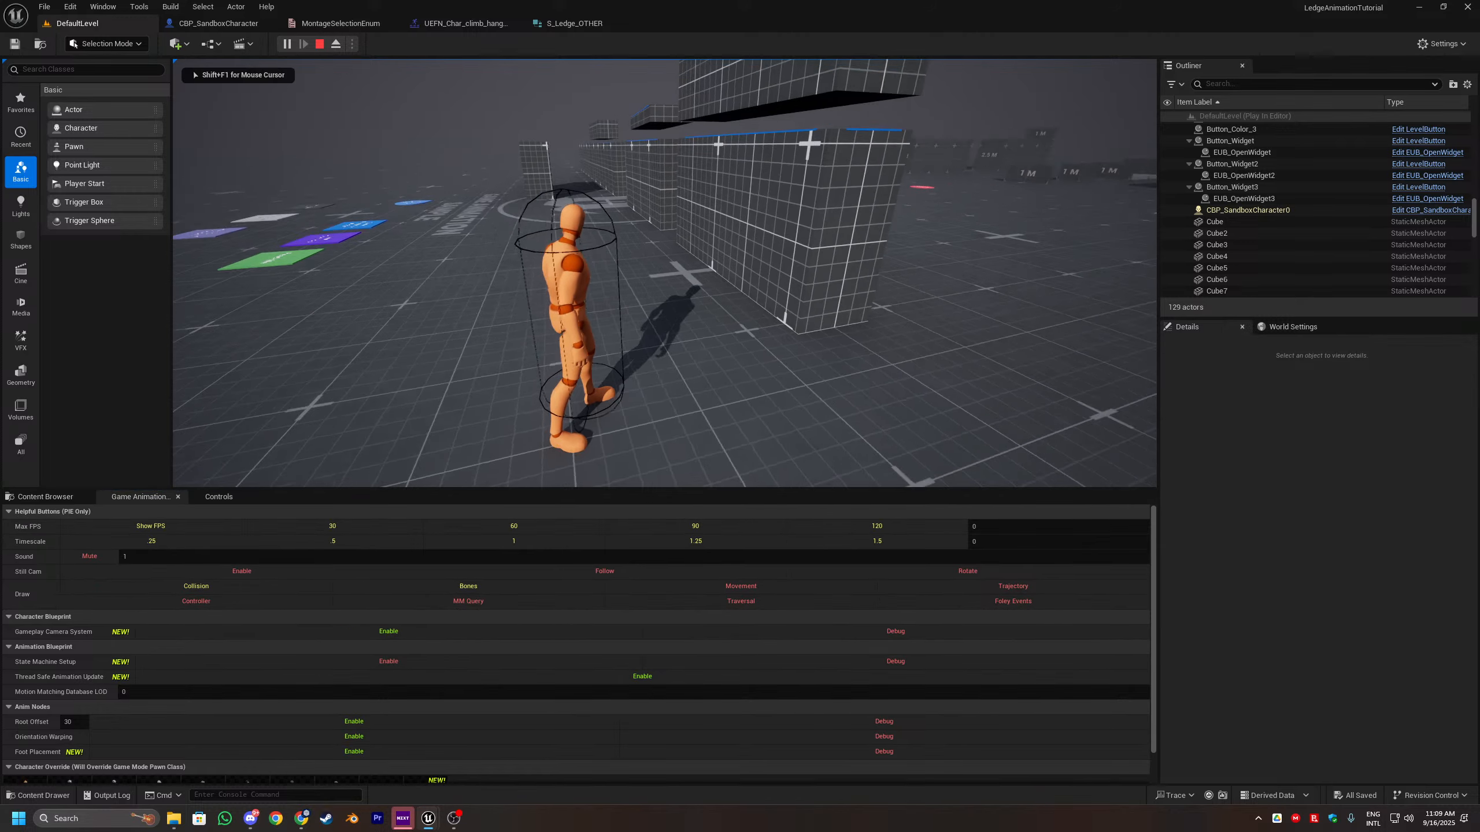
{"action": "key", "text": "w"}
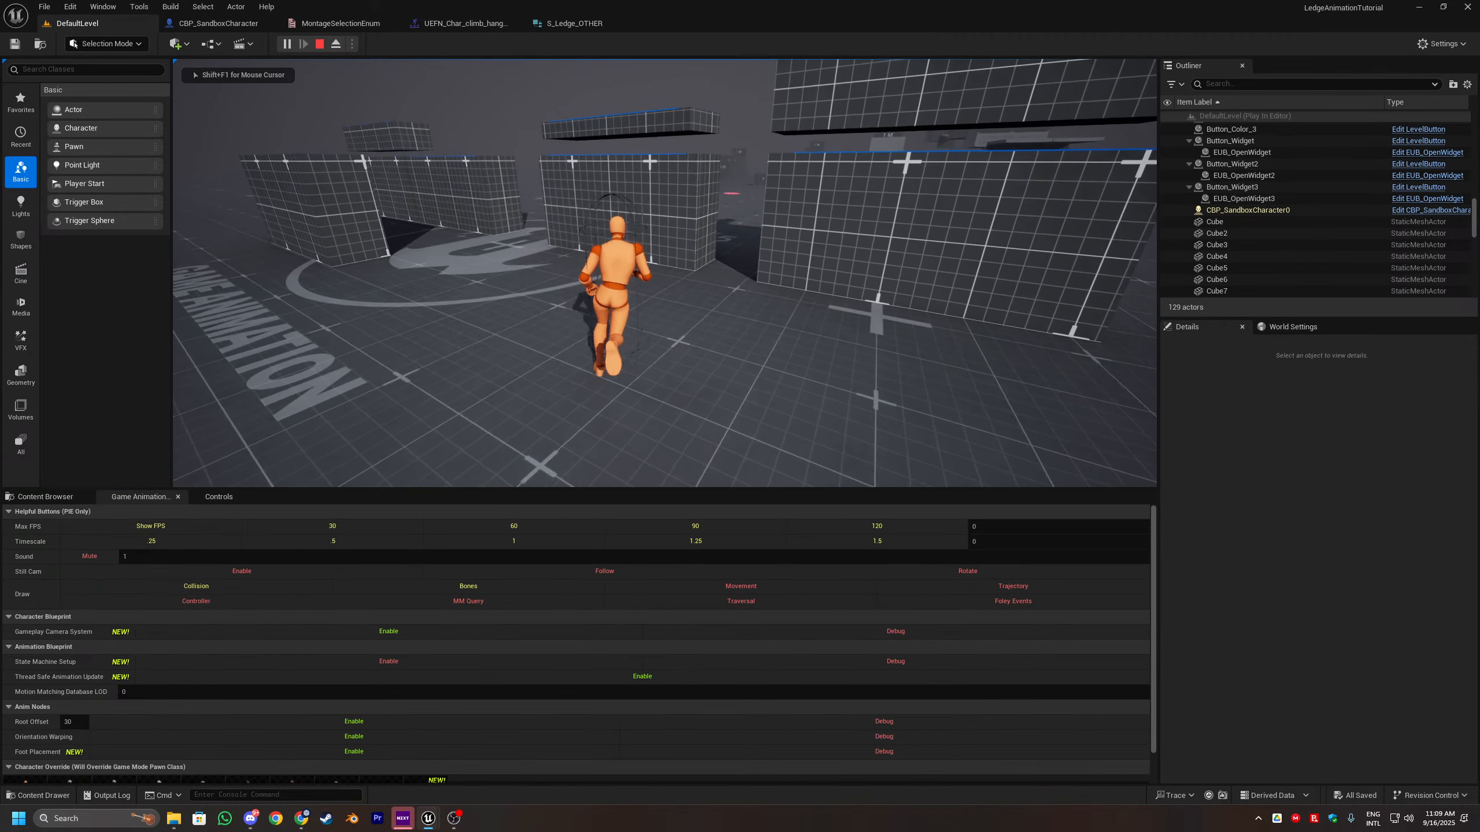
{"action": "key", "text": "a"}
{"action": "key", "text": "s"}
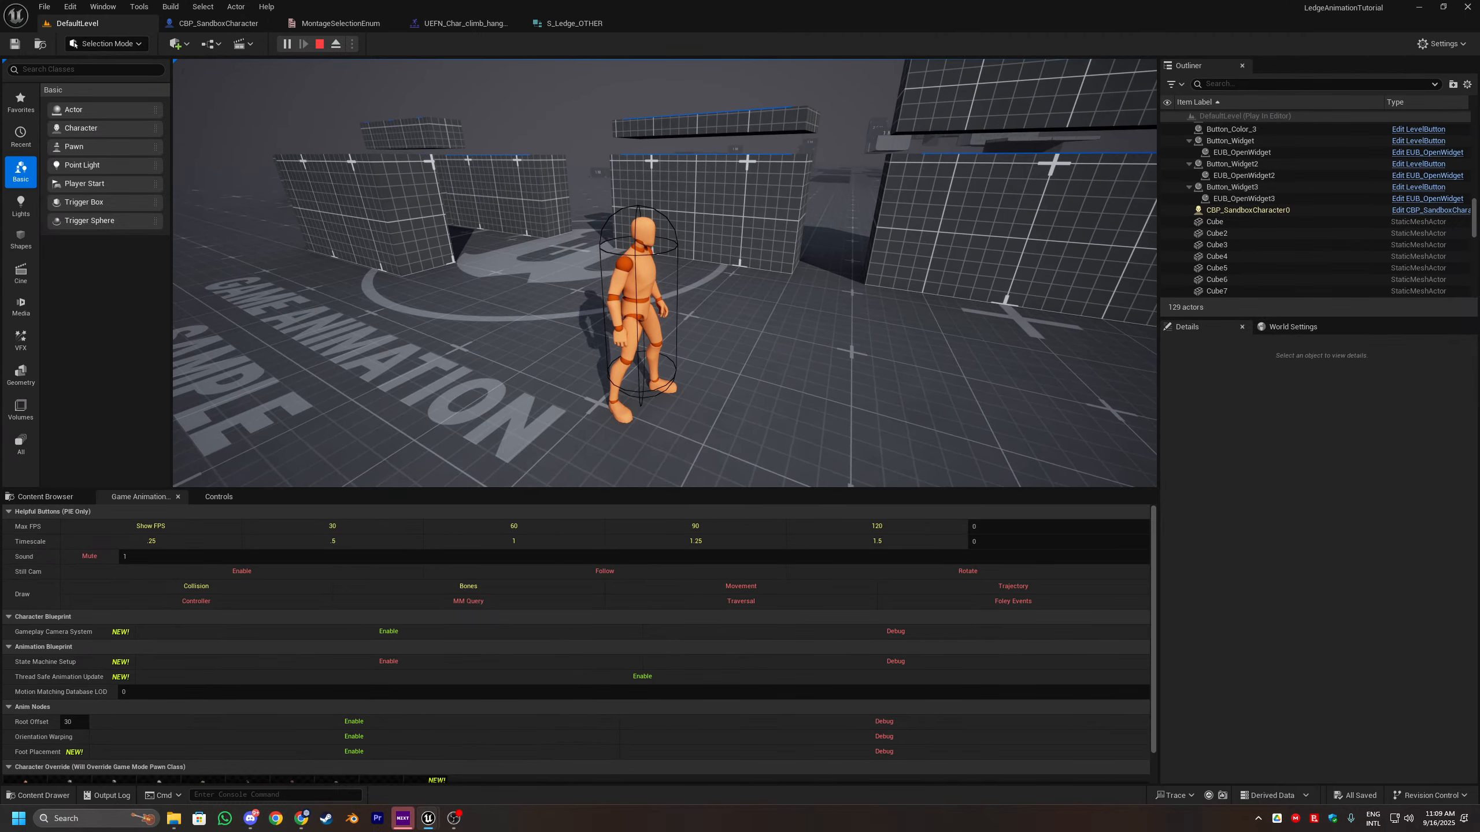
{"action": "key", "text": "s"}
{"action": "key", "text": "super"}
{"action": "key", "text": "super"}
{"action": "left_click", "coordinate": [207, 503]}
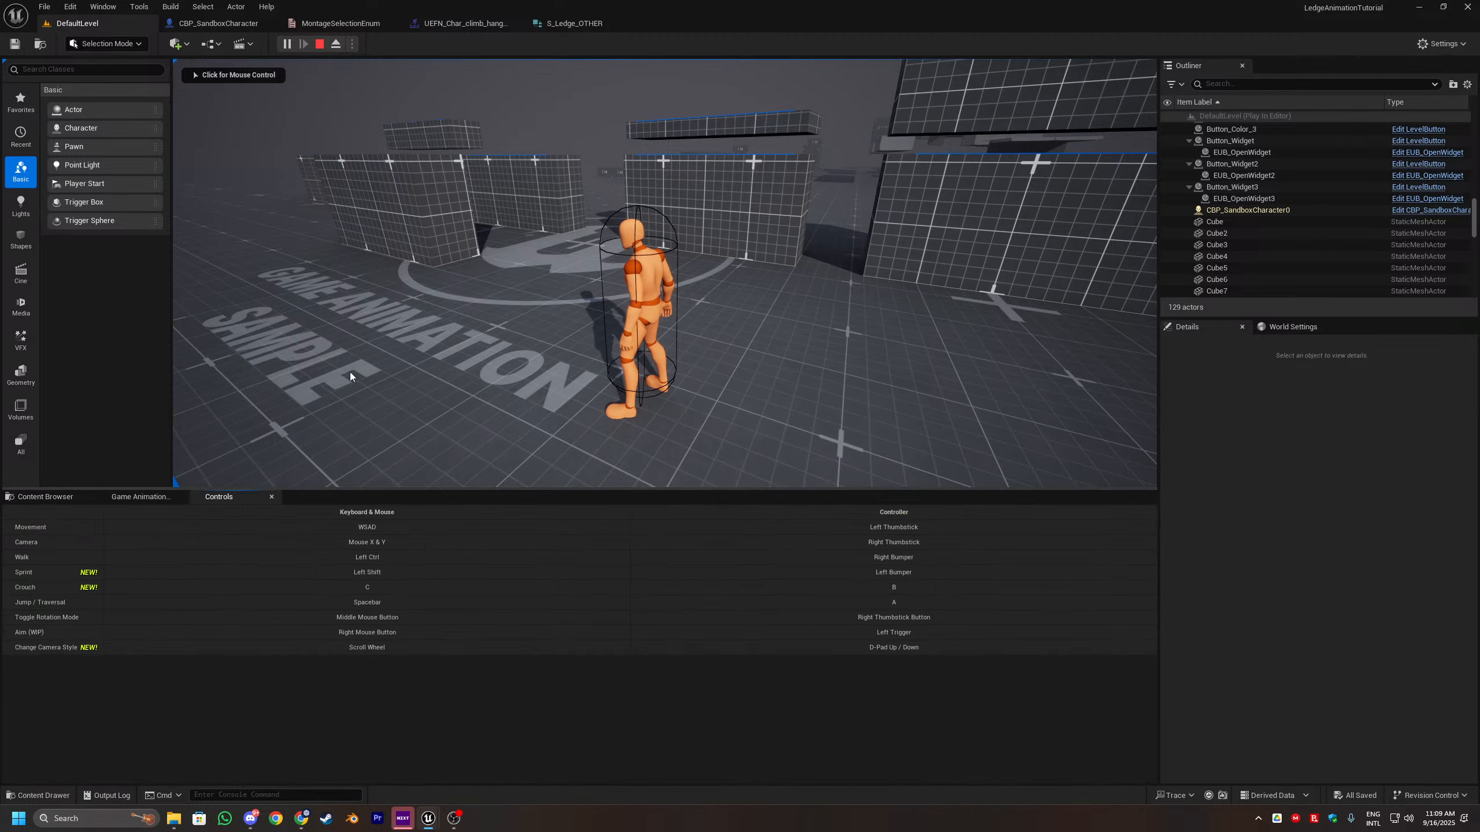
{"action": "left_click", "coordinate": [351, 376]}
{"action": "key", "text": "Escape"}
Step: Search the whole Content folder for "gamepad"
{"action": "left_click", "coordinate": [45, 497]}
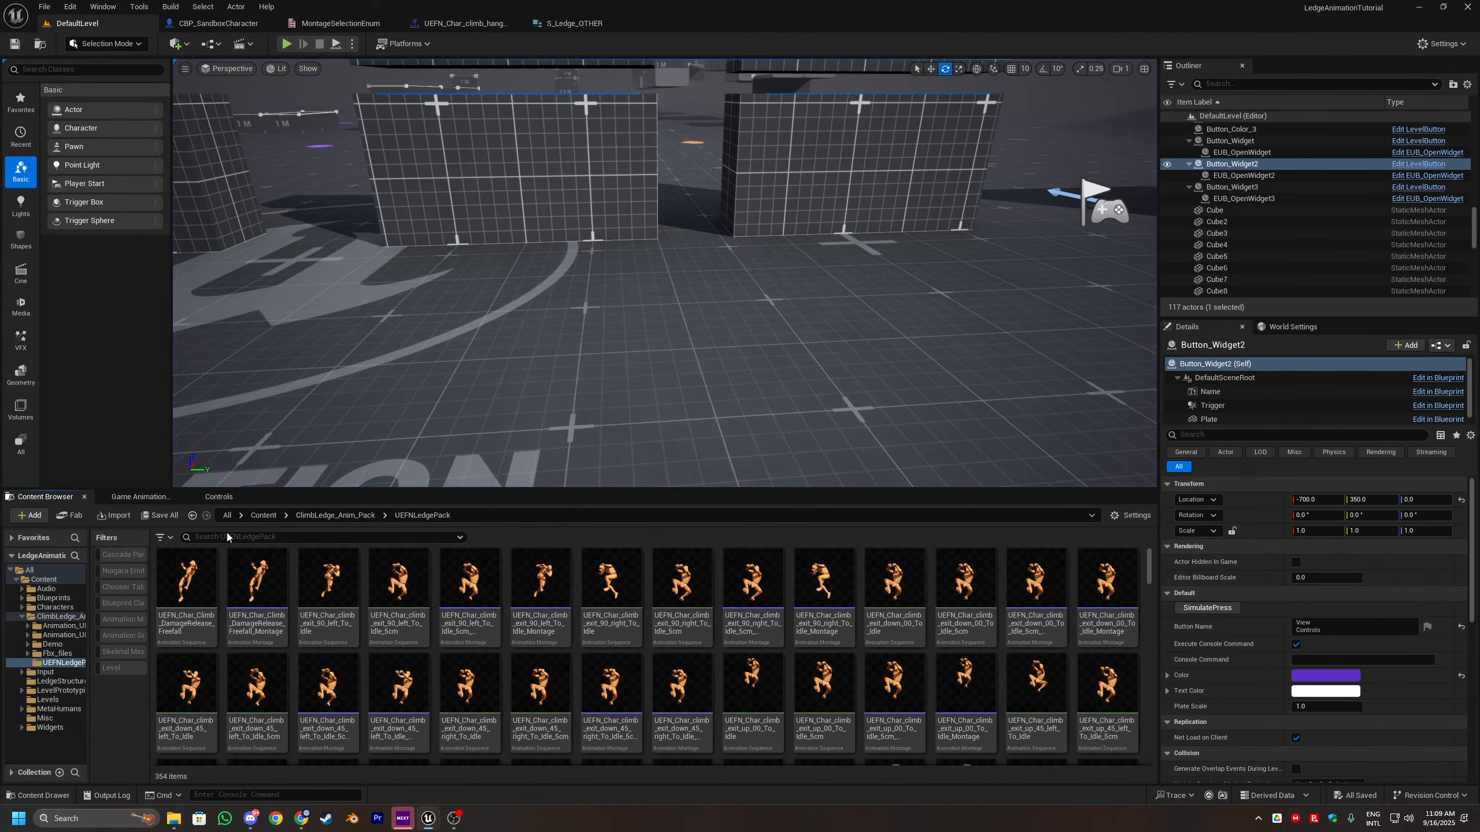
{"action": "left_click", "coordinate": [280, 520]}
{"action": "left_click", "coordinate": [265, 517]}
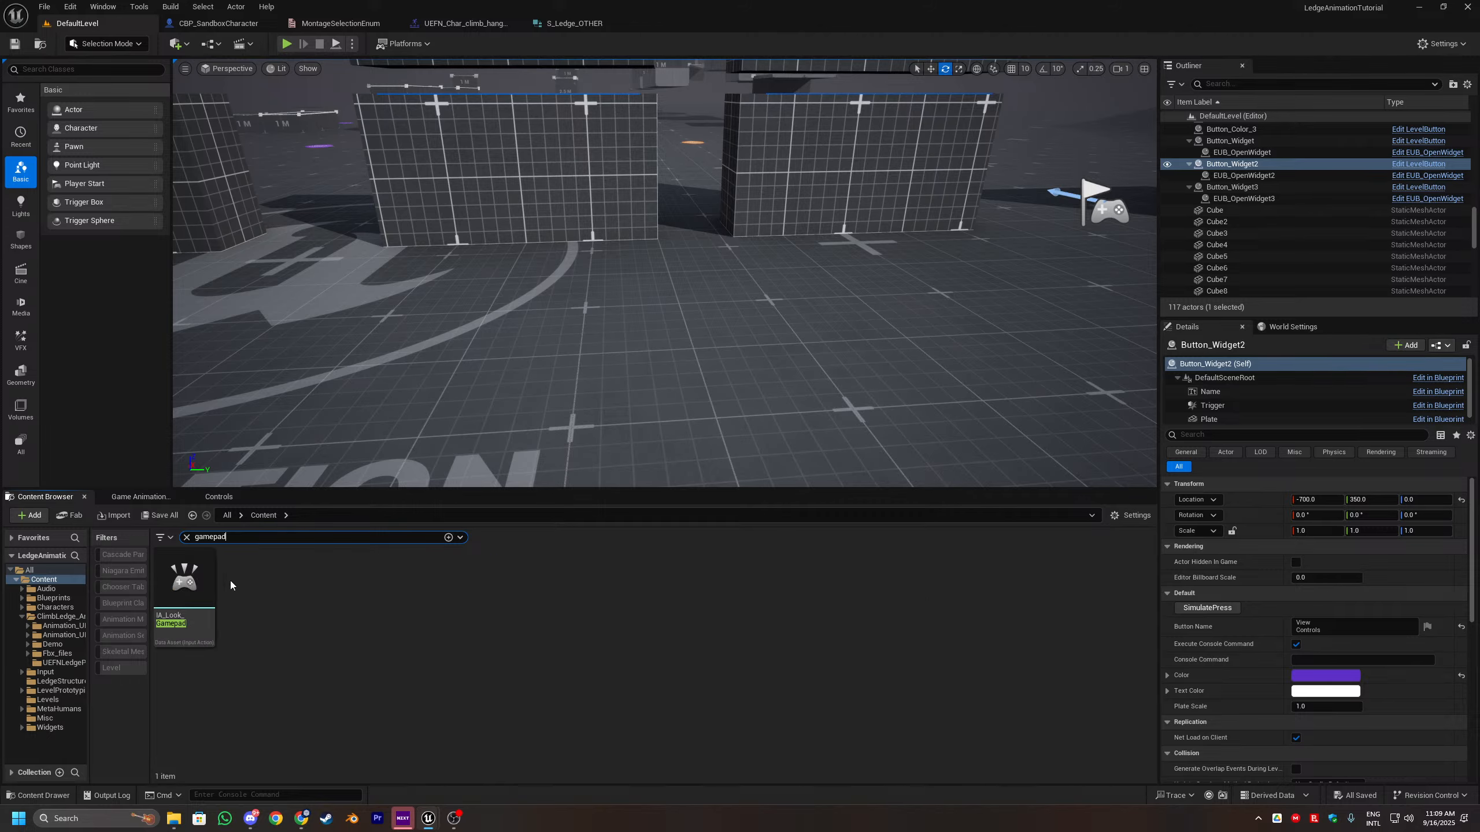
Step: Open the Read Me from the Read-Me level button, read through its update notes and close it
{"action": "right_click_drag", "start_coordinate": [466, 350], "coordinate": [384, 420]}
{"action": "key", "text": "s"}
{"action": "key", "text": "w"}
{"action": "left_click", "coordinate": [716, 334]}
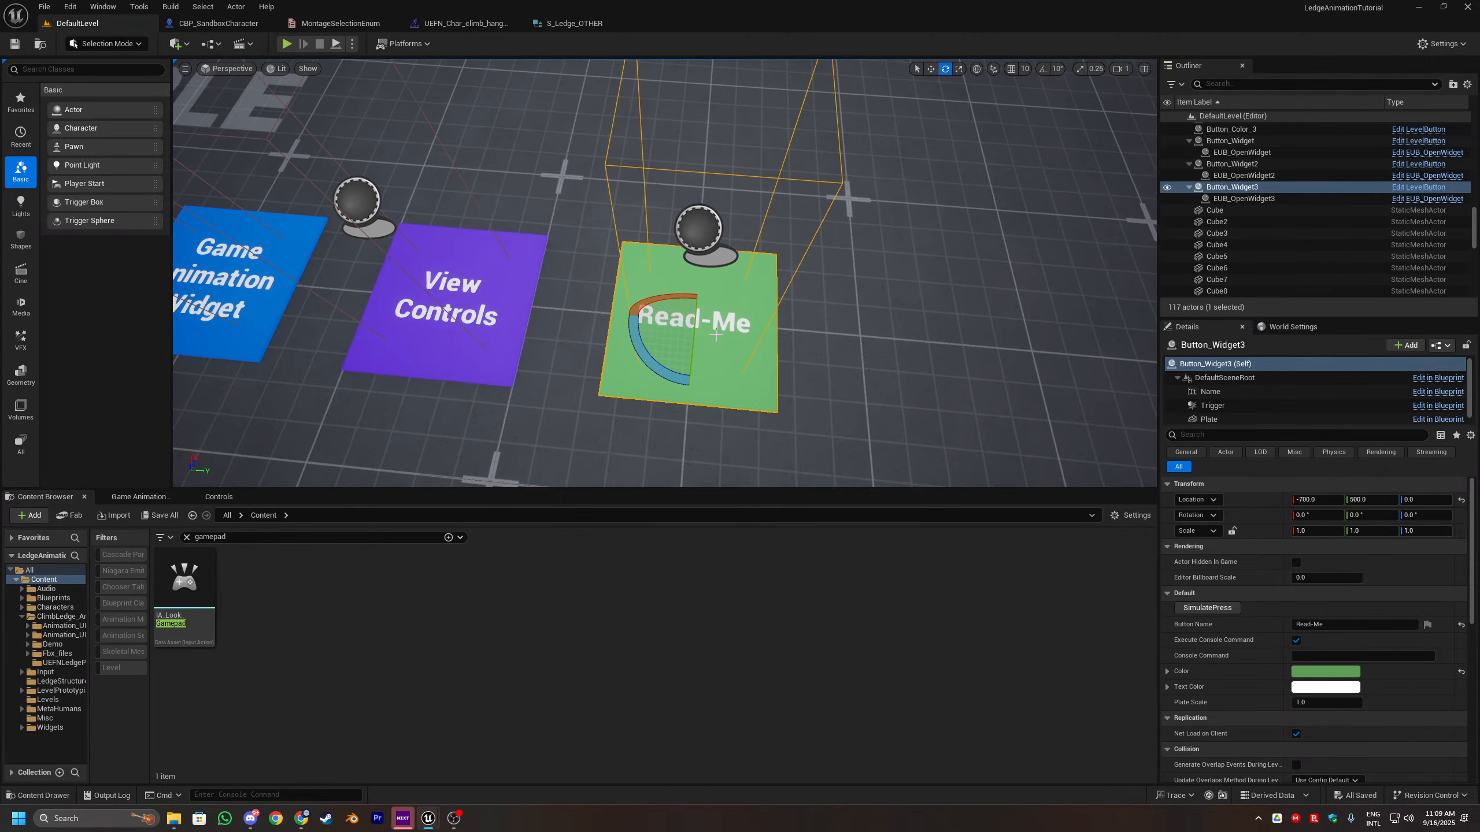
{"action": "left_click", "coordinate": [1230, 608]}
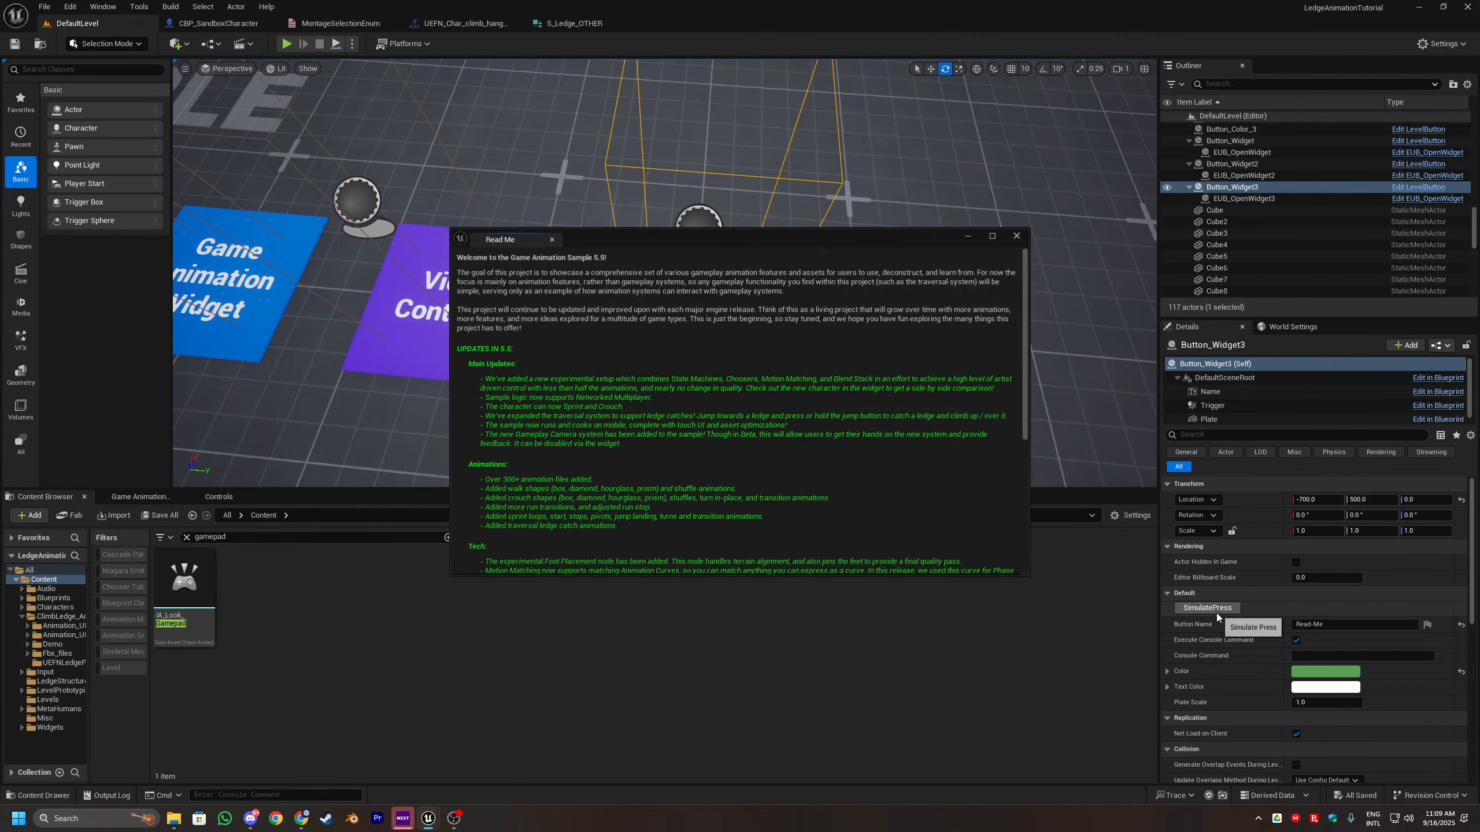
{"action": "scroll", "coordinate": [693, 363], "scroll_direction": "down", "scroll_amount": 10}
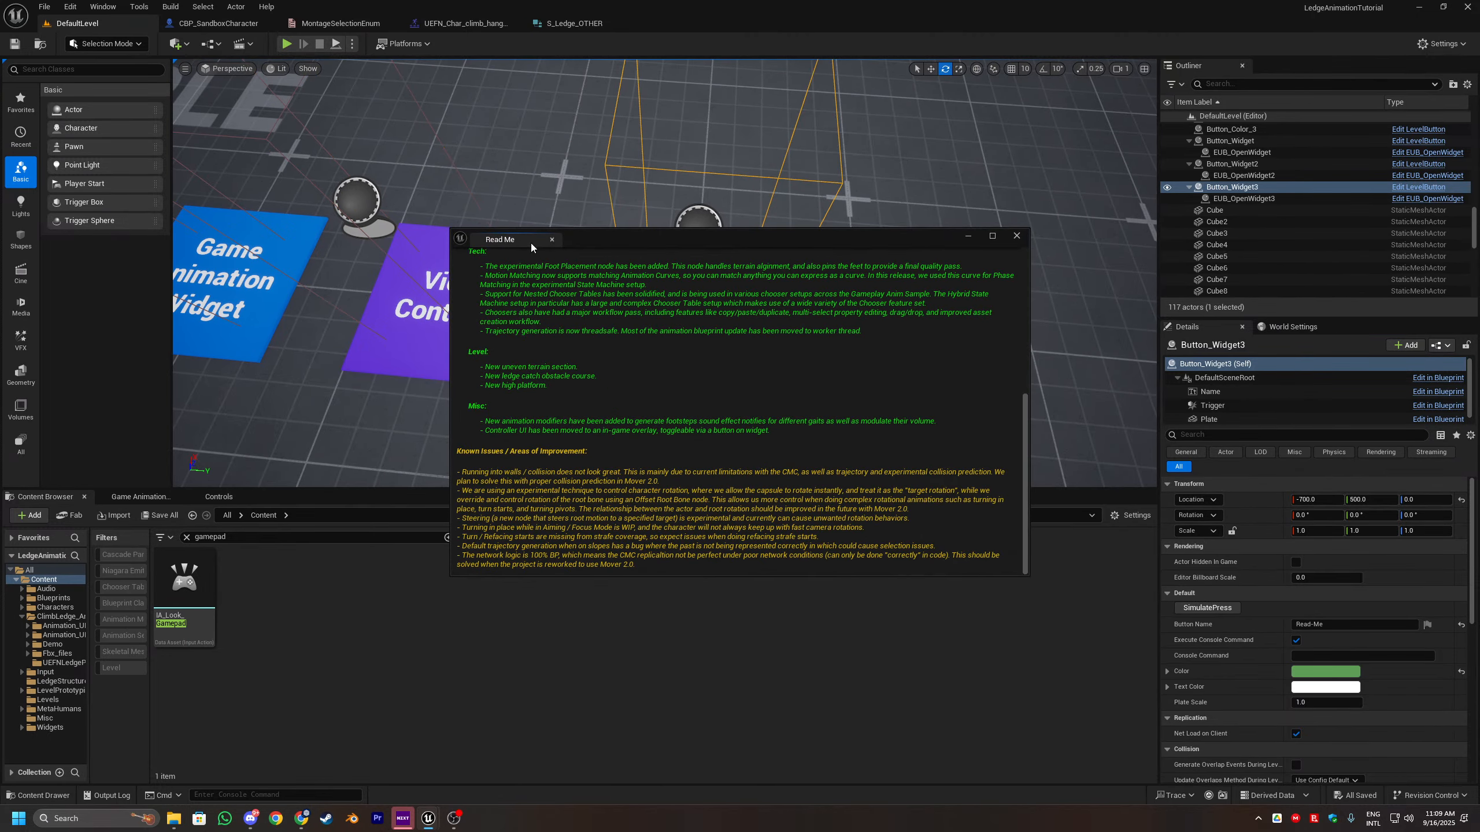
{"action": "left_click", "coordinate": [552, 239]}
Step: Open the Game Animation widget from its blue level button and examine its lower options
{"action": "left_click", "coordinate": [262, 264]}
{"action": "left_click", "coordinate": [1183, 609]}
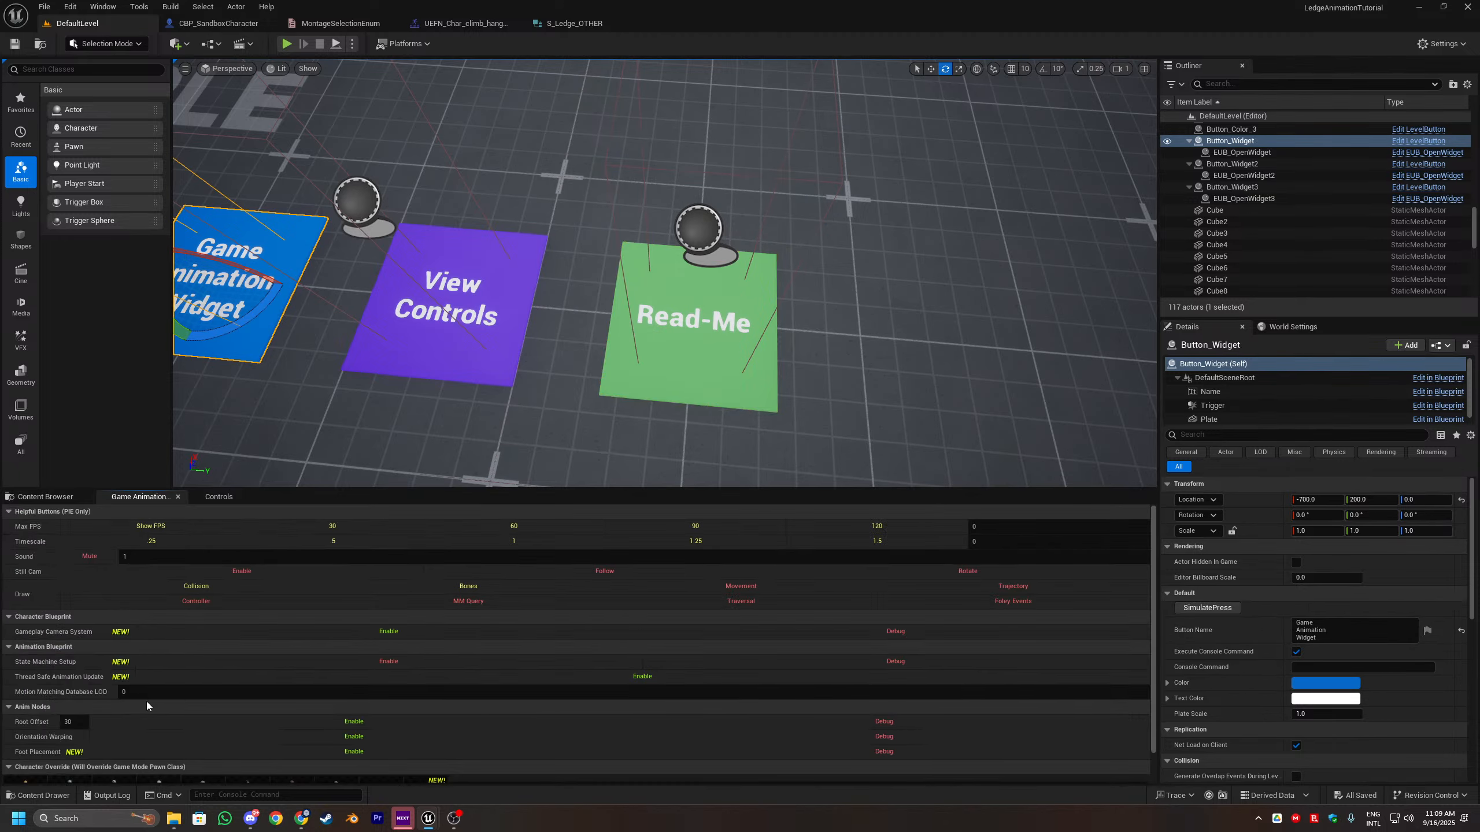
{"action": "scroll", "coordinate": [144, 711], "scroll_direction": "down", "scroll_amount": 1}
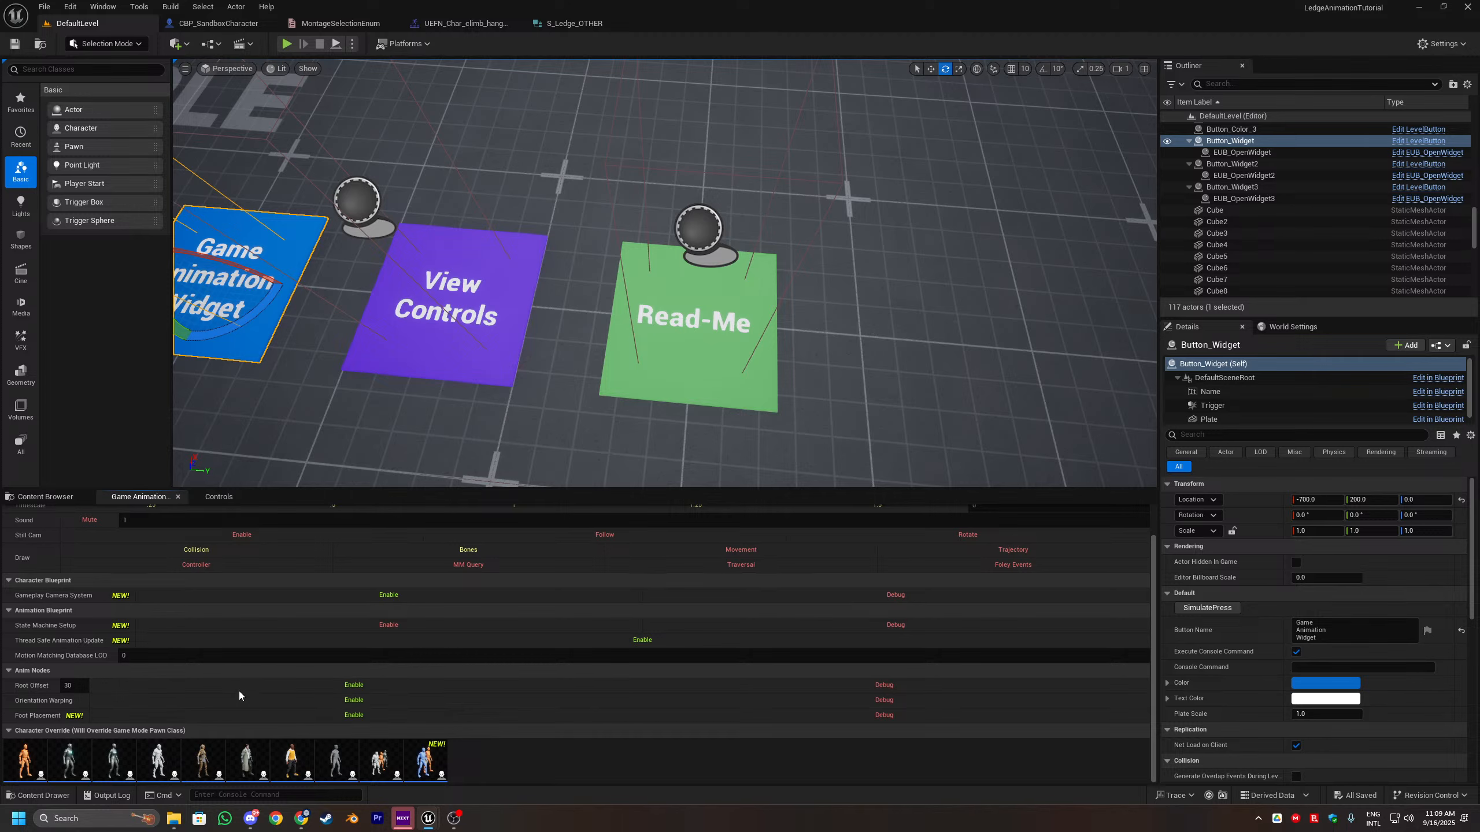
Step: Start a play session and try to toggle the Foot Placement debug option in the Game Animation widget
{"action": "left_click", "coordinate": [285, 47]}
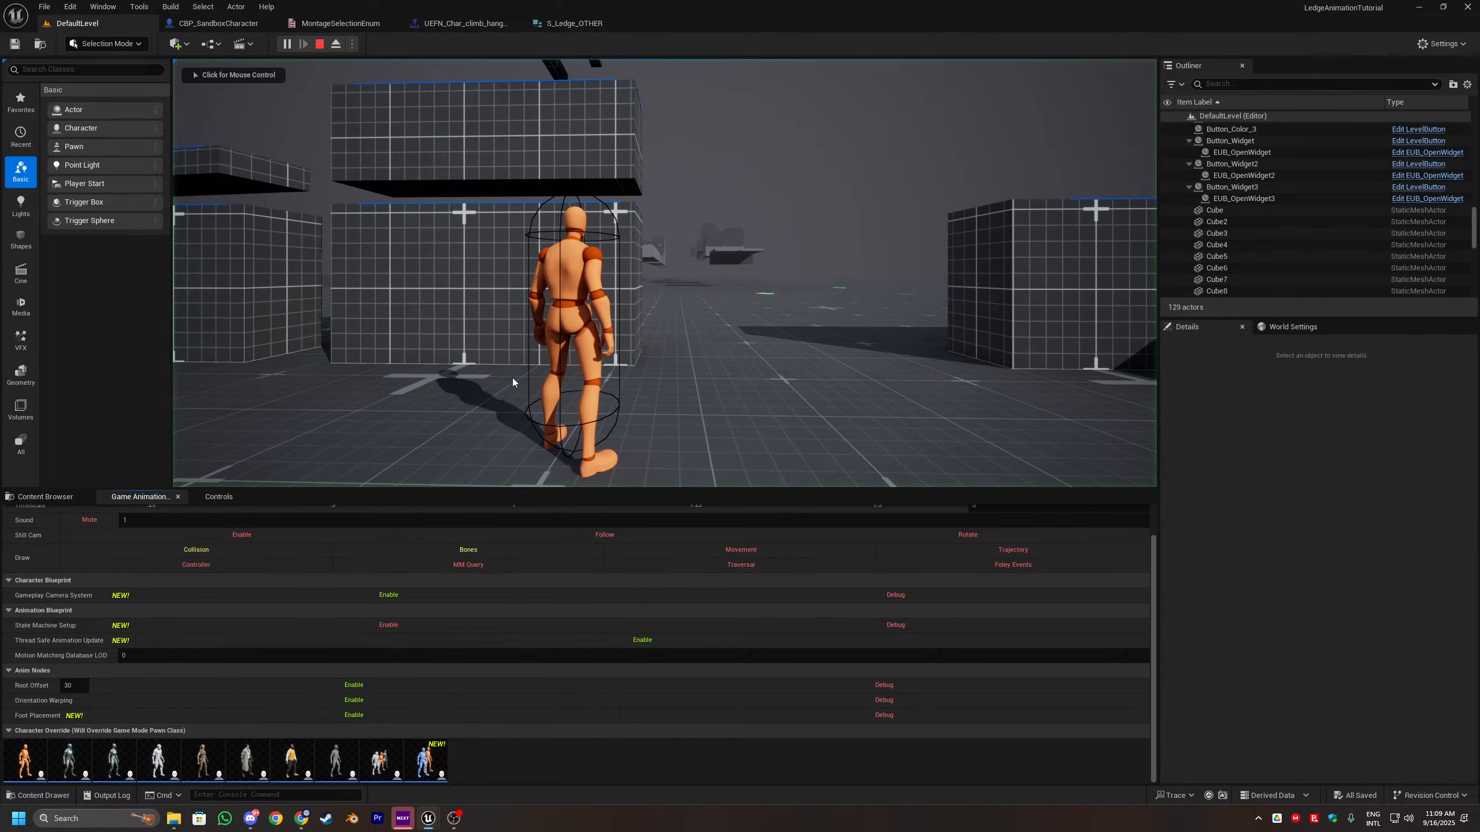
{"action": "key", "text": "super"}
{"action": "key", "text": "super"}
{"action": "left_click", "coordinate": [886, 714]}
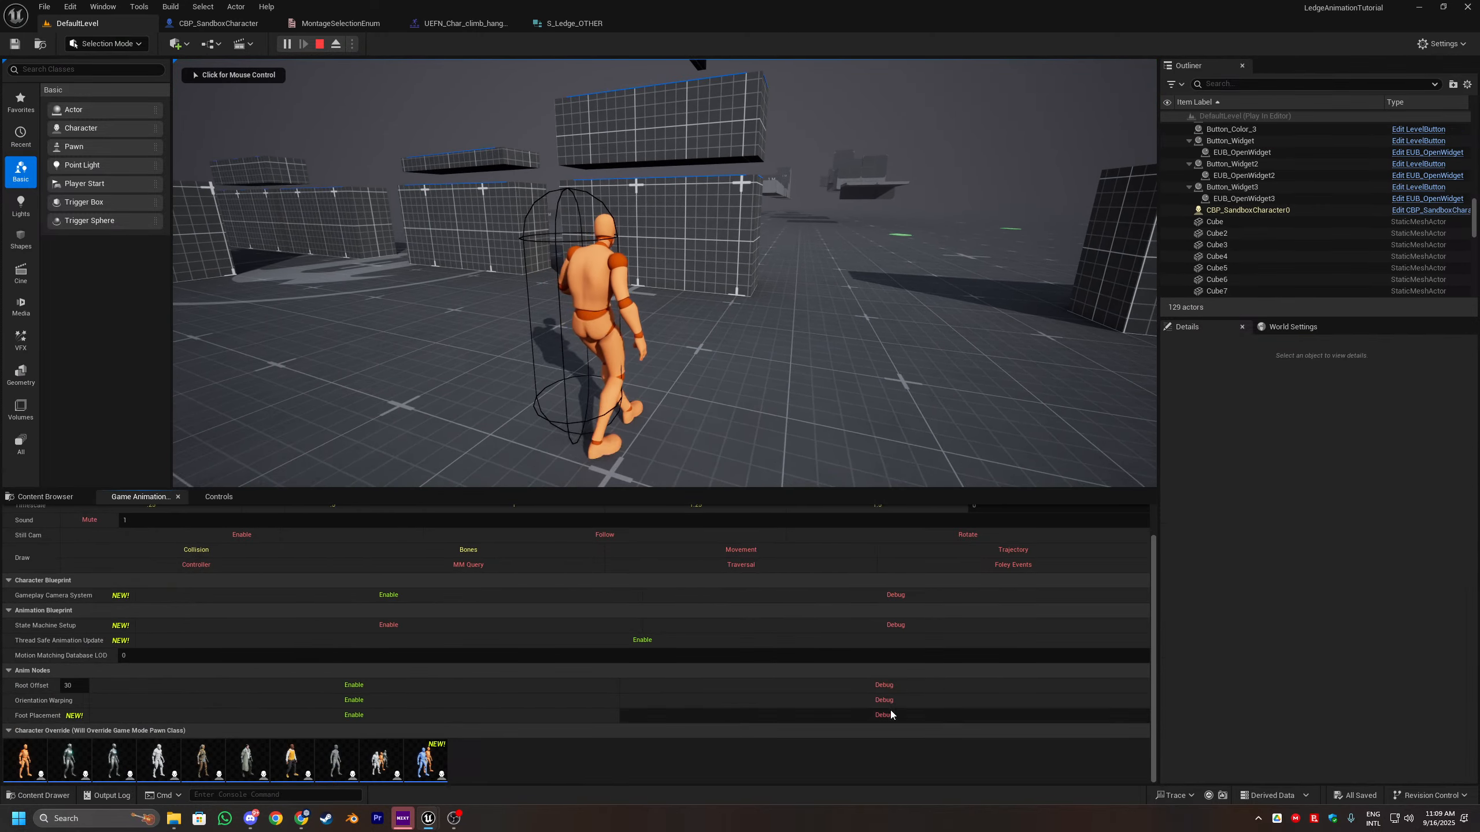
Step: Turn on the Debug options for Orientation Warping, Root Offset, State Machine Setup and Gameplay Camera System
{"action": "left_click", "coordinate": [887, 702]}
{"action": "left_click", "coordinate": [887, 690]}
{"action": "left_click", "coordinate": [898, 627]}
{"action": "left_click", "coordinate": [896, 597]}
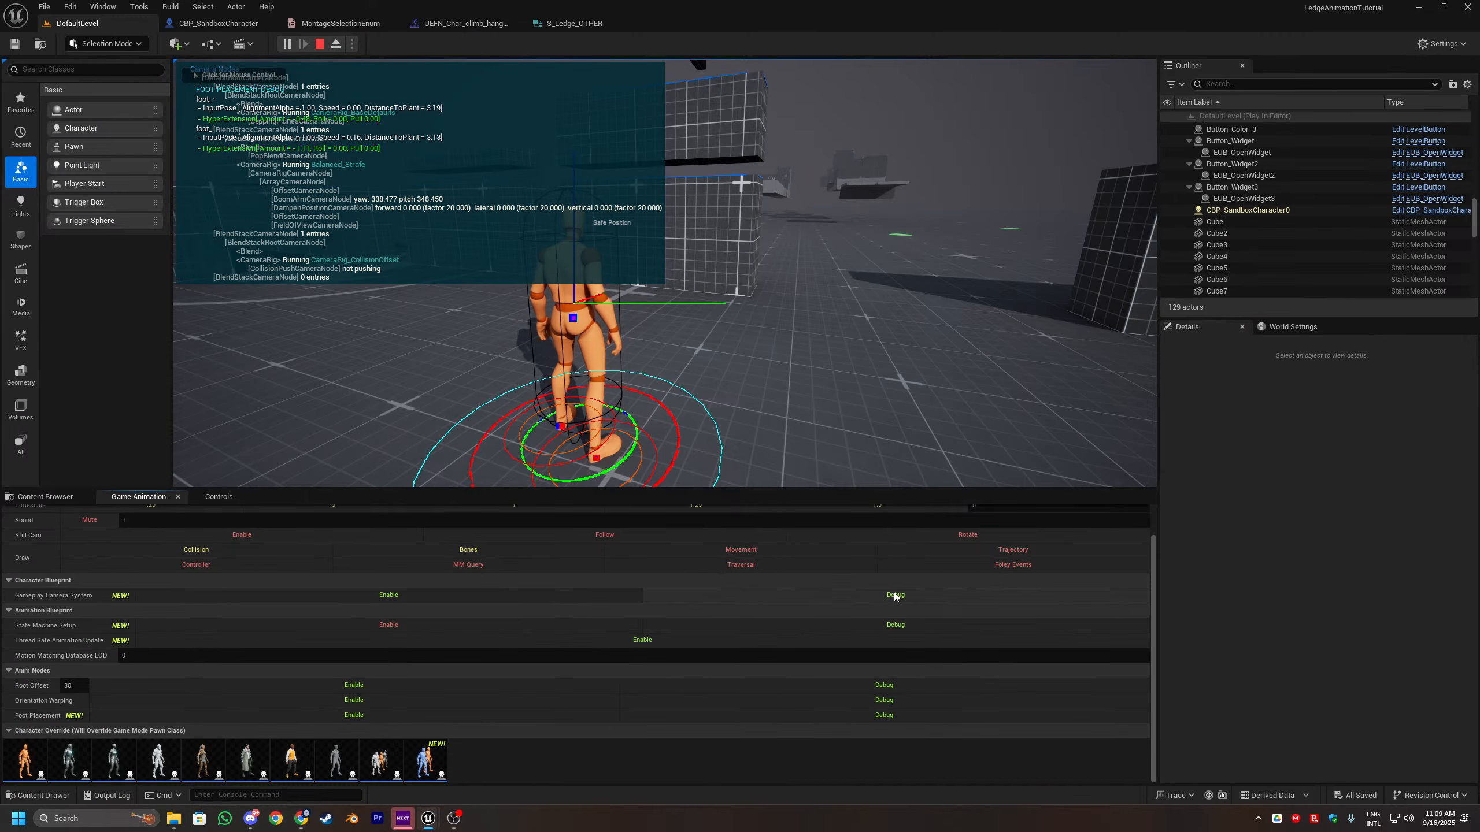
Step: Run the character around the level in different directions and camera distances to examine the camera, foot and orientation debug displays
{"action": "left_click", "coordinate": [670, 457]}
{"action": "key", "text": "w"}
{"action": "key", "text": "d"}
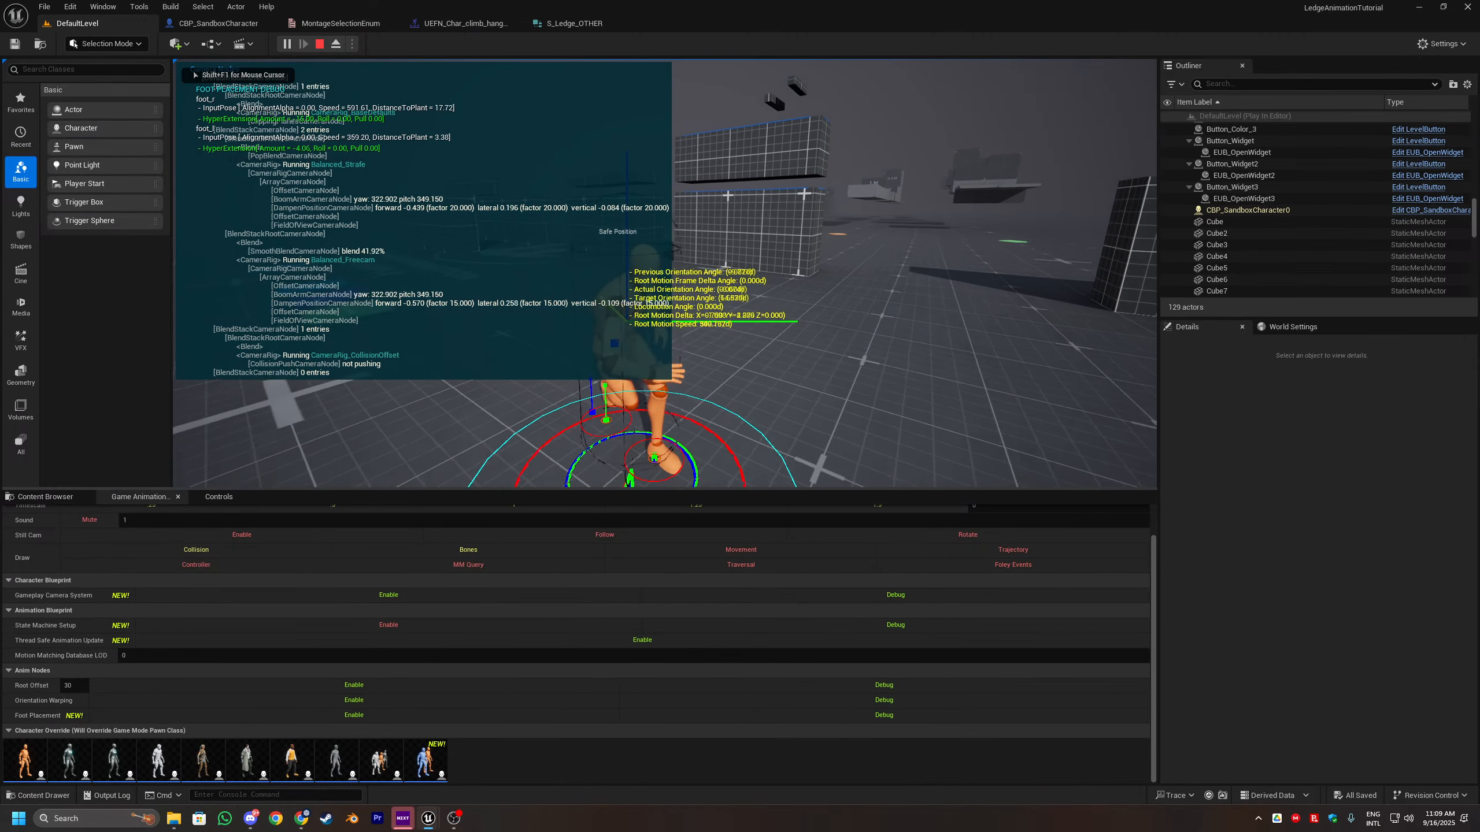
{"action": "key", "text": "v"}
{"action": "key", "text": "a"}
{"action": "key", "text": "d"}
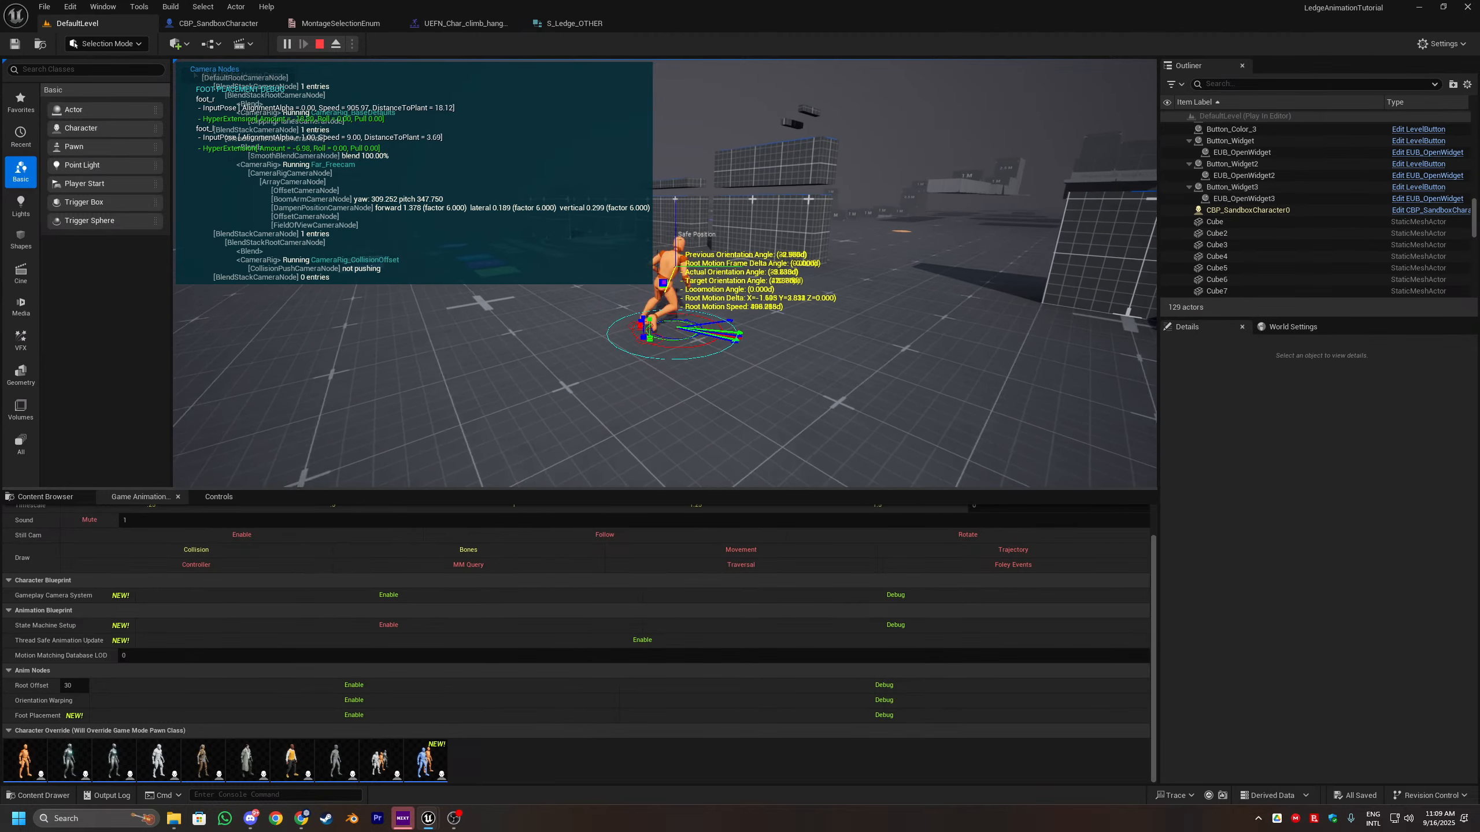
{"action": "key", "text": "a"}
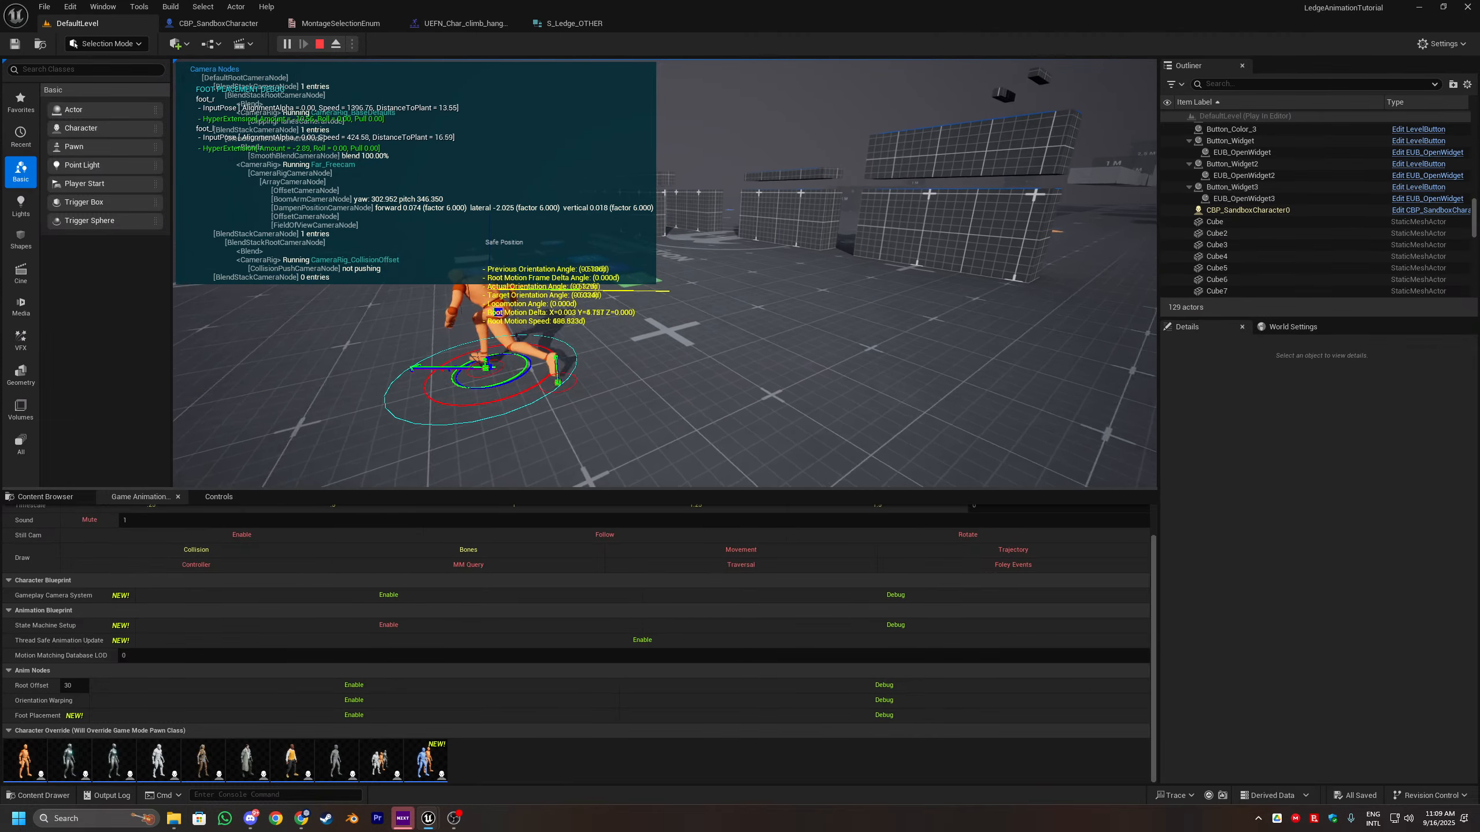
{"action": "key", "text": "w"}
{"action": "key", "text": "a"}
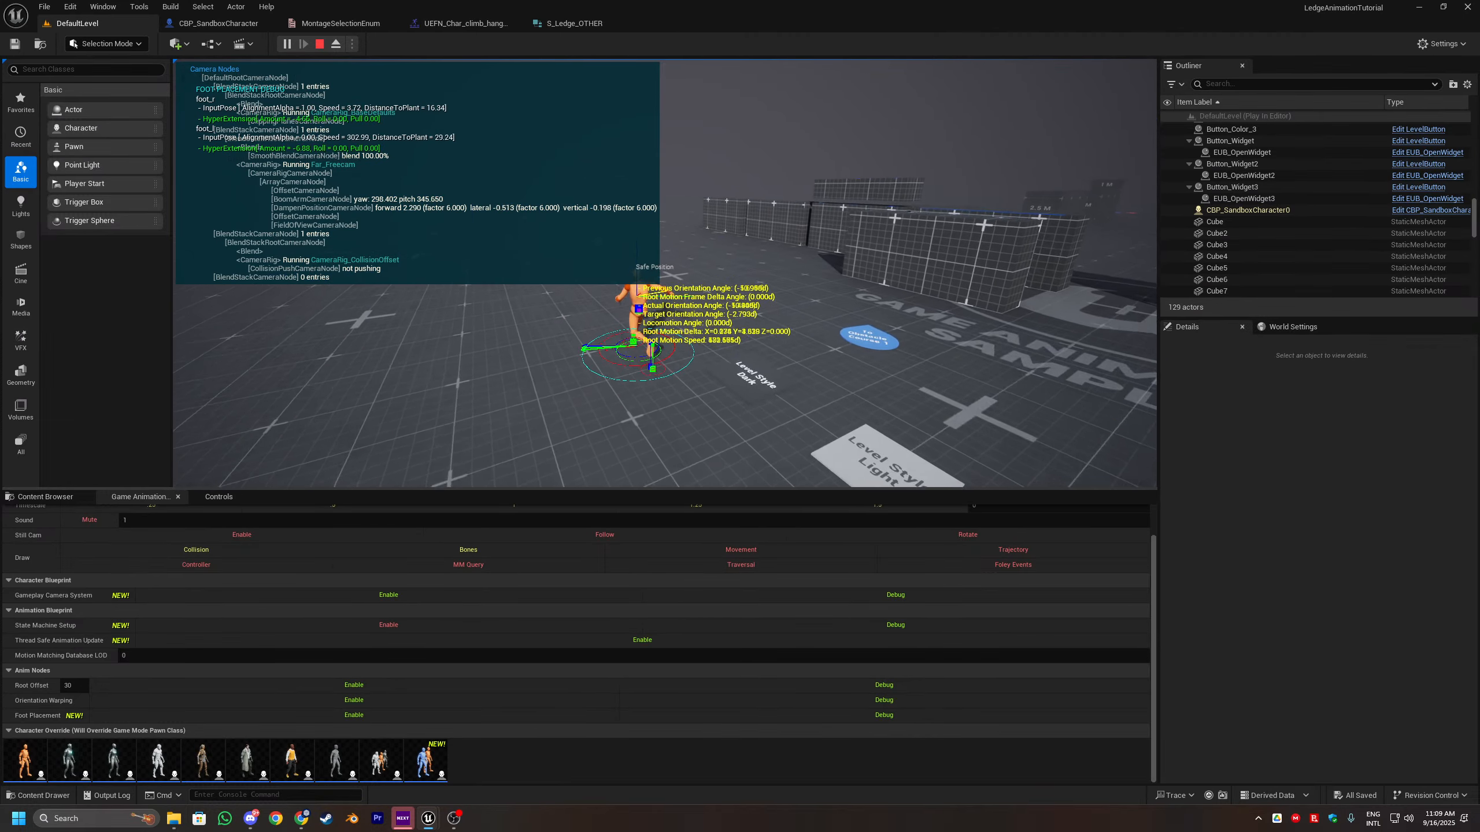
{"action": "key", "text": "w"}
{"action": "key", "text": "shift+F1"}
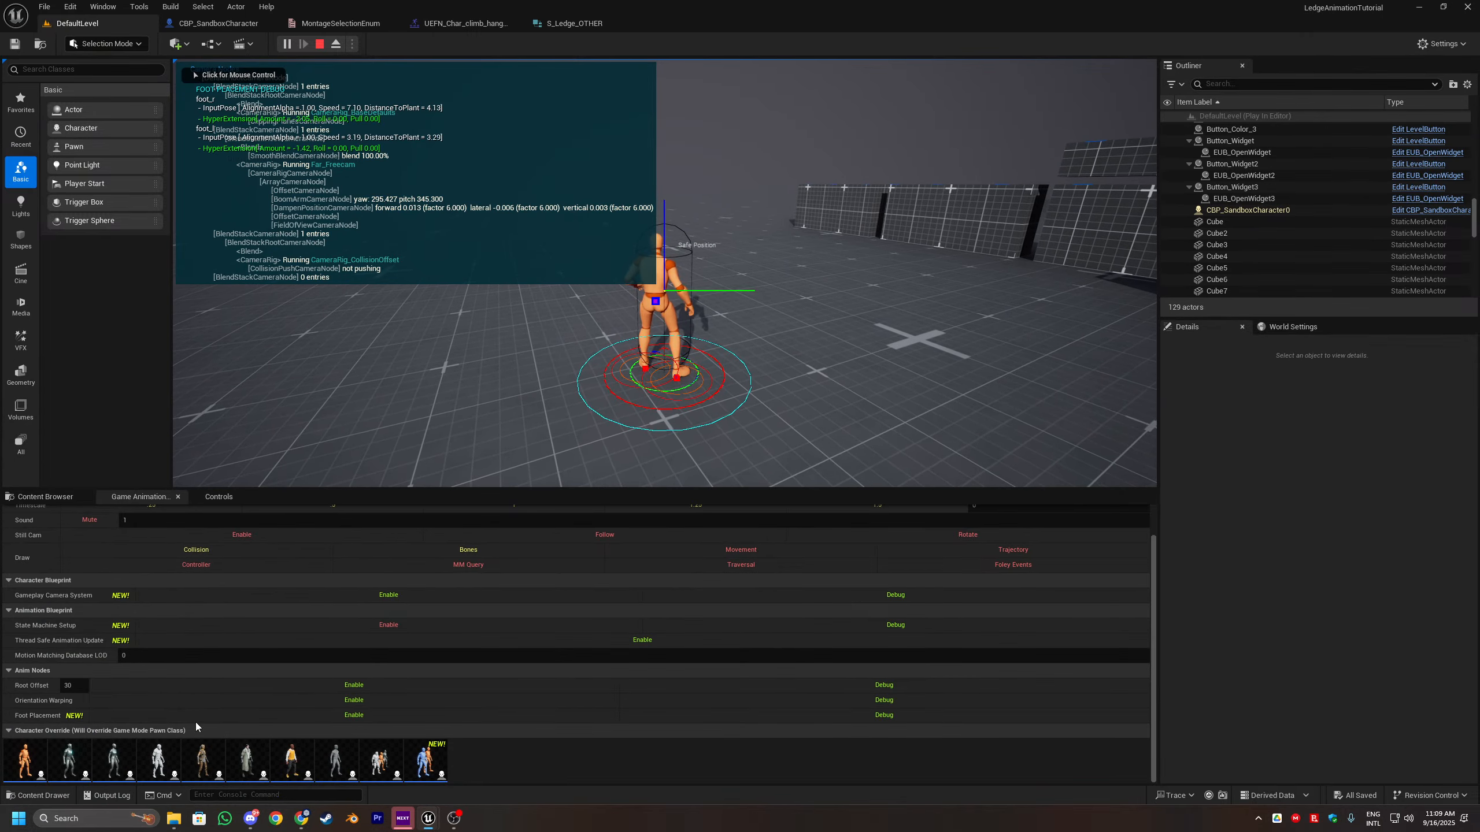
Step: Turn off the Debug options for Foot Placement, Orientation Warping, Root Offset, State Machine Setup and Gameplay Camera System
{"action": "left_click", "coordinate": [884, 715]}
{"action": "left_click", "coordinate": [884, 700]}
{"action": "left_click", "coordinate": [884, 685]}
{"action": "left_click", "coordinate": [893, 627]}
{"action": "left_click", "coordinate": [892, 595]}
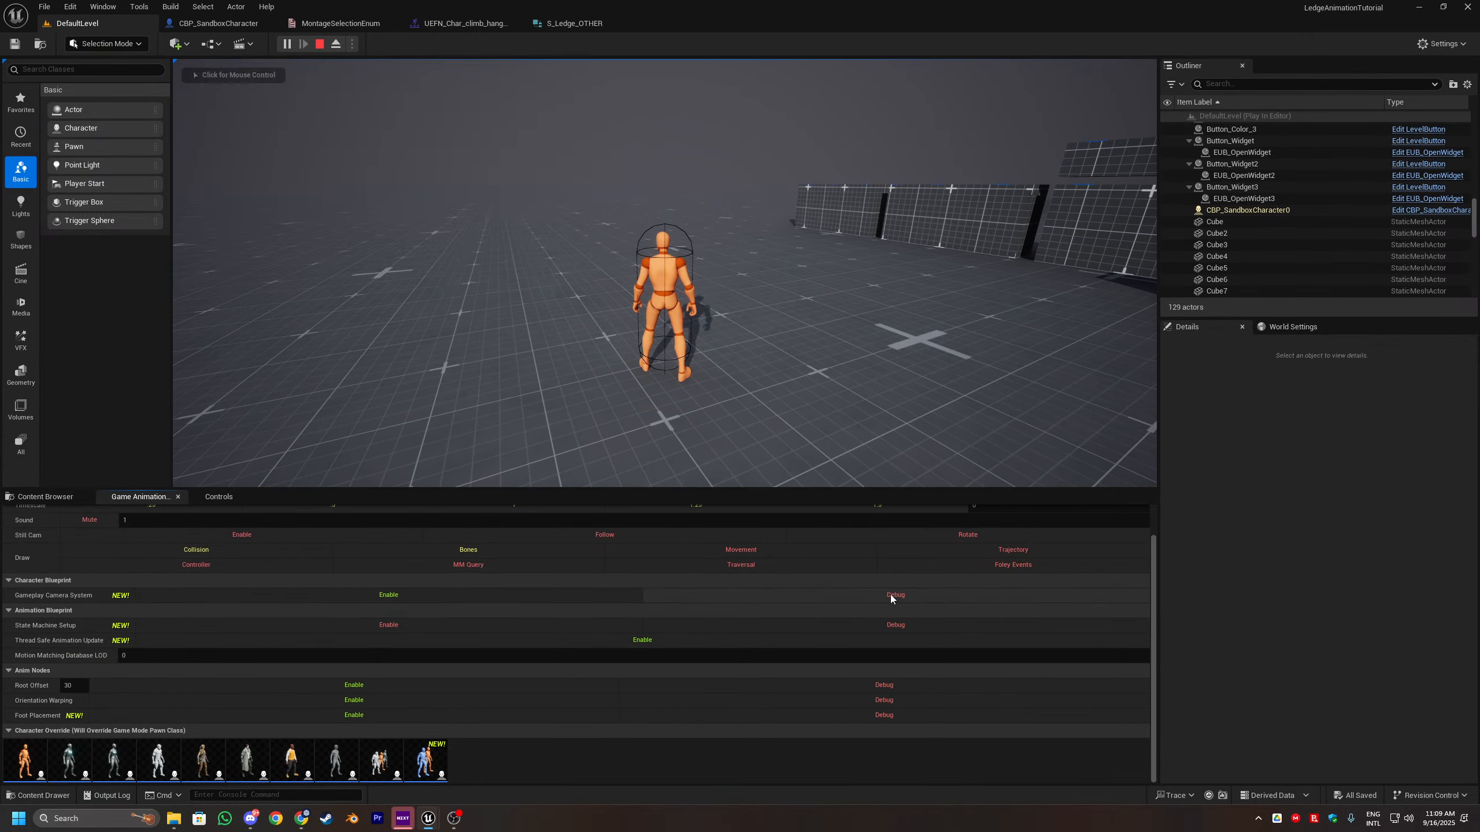
Step: Run the character across the level without debug displays and end the play session
{"action": "scroll", "coordinate": [736, 622], "scroll_direction": "up", "scroll_amount": 2}
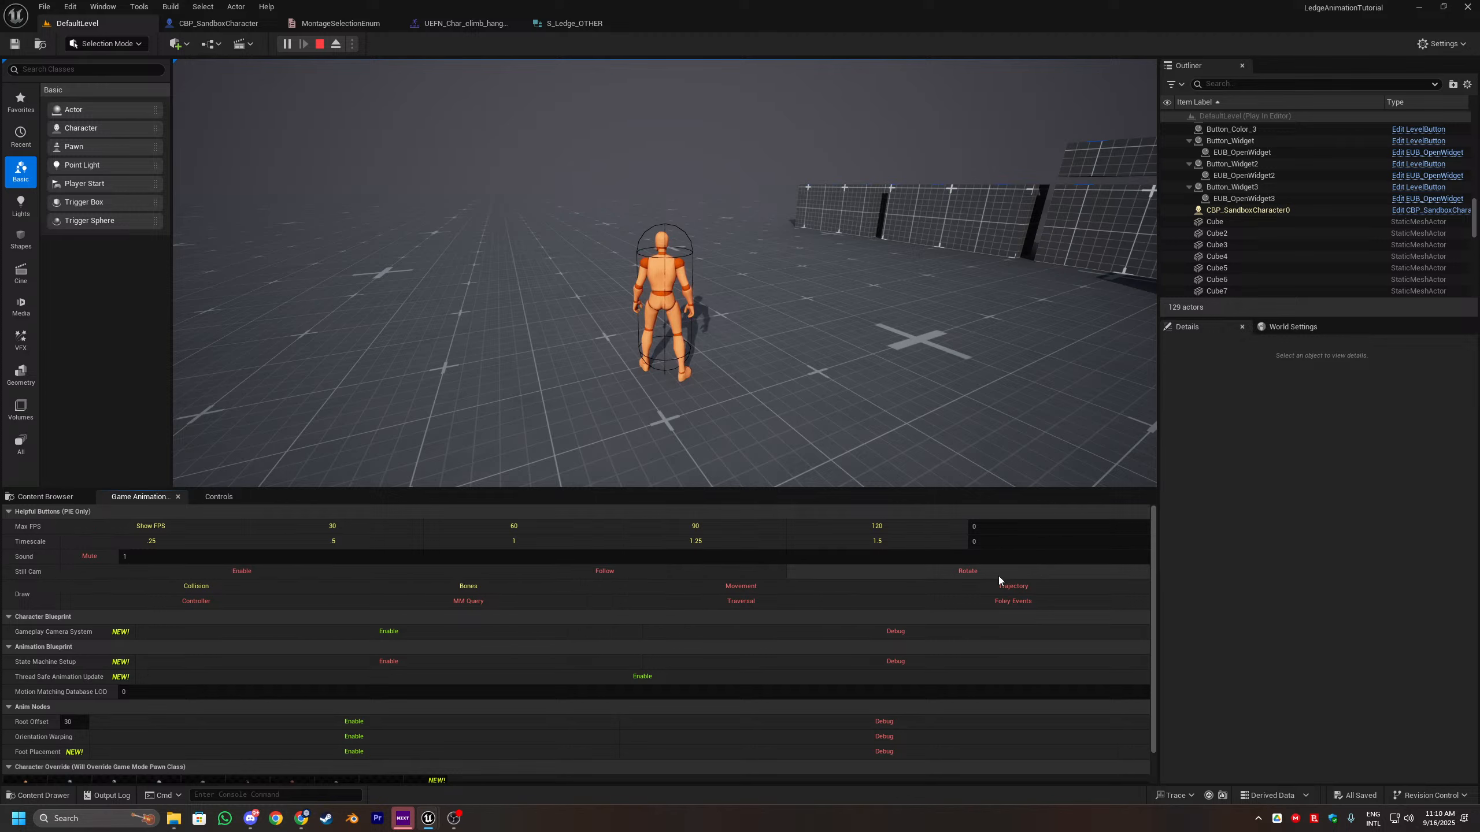
{"action": "left_click", "coordinate": [926, 402]}
{"action": "key", "text": "d"}
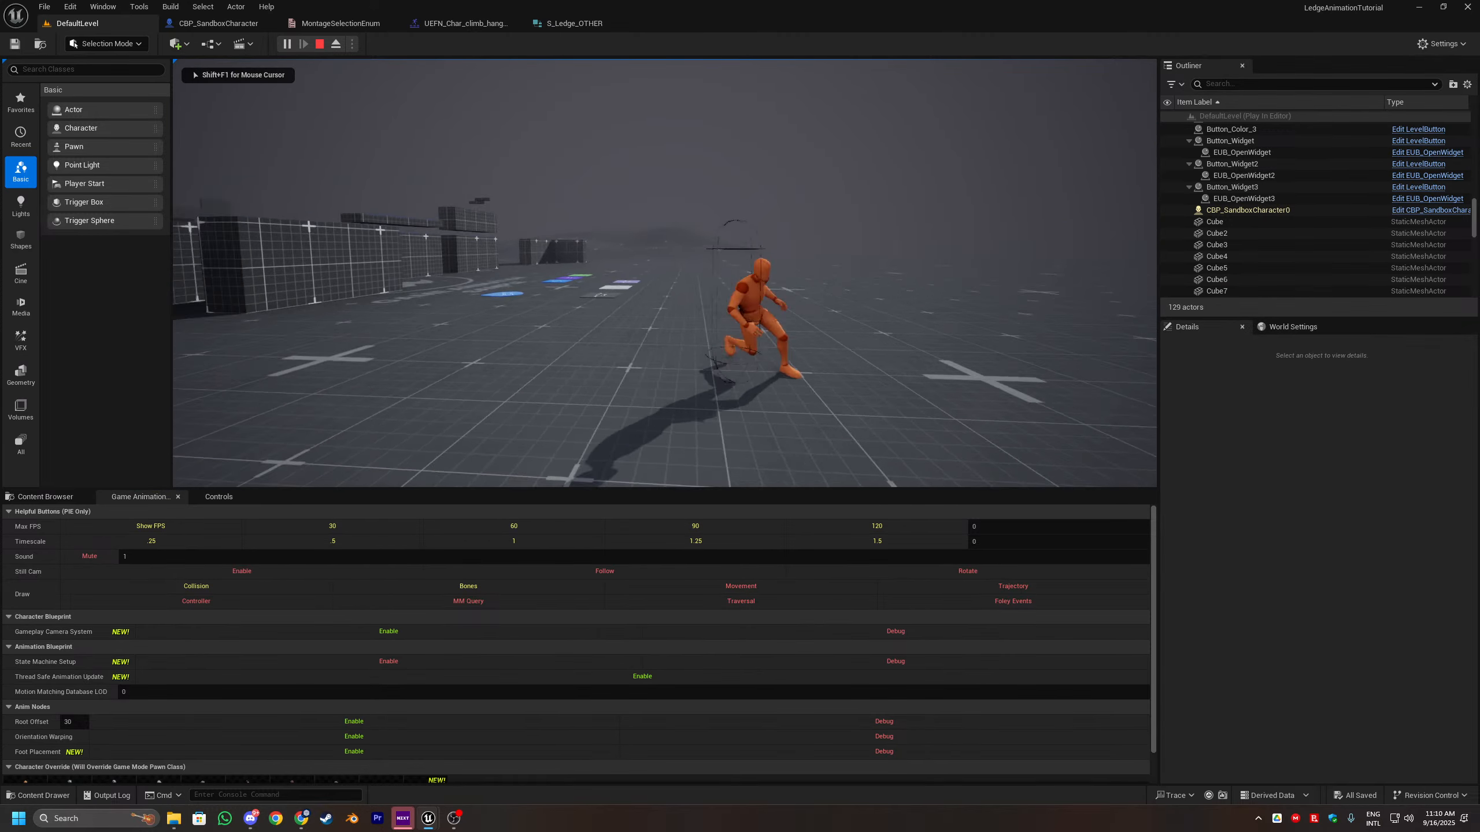
{"action": "key", "text": "Escape"}
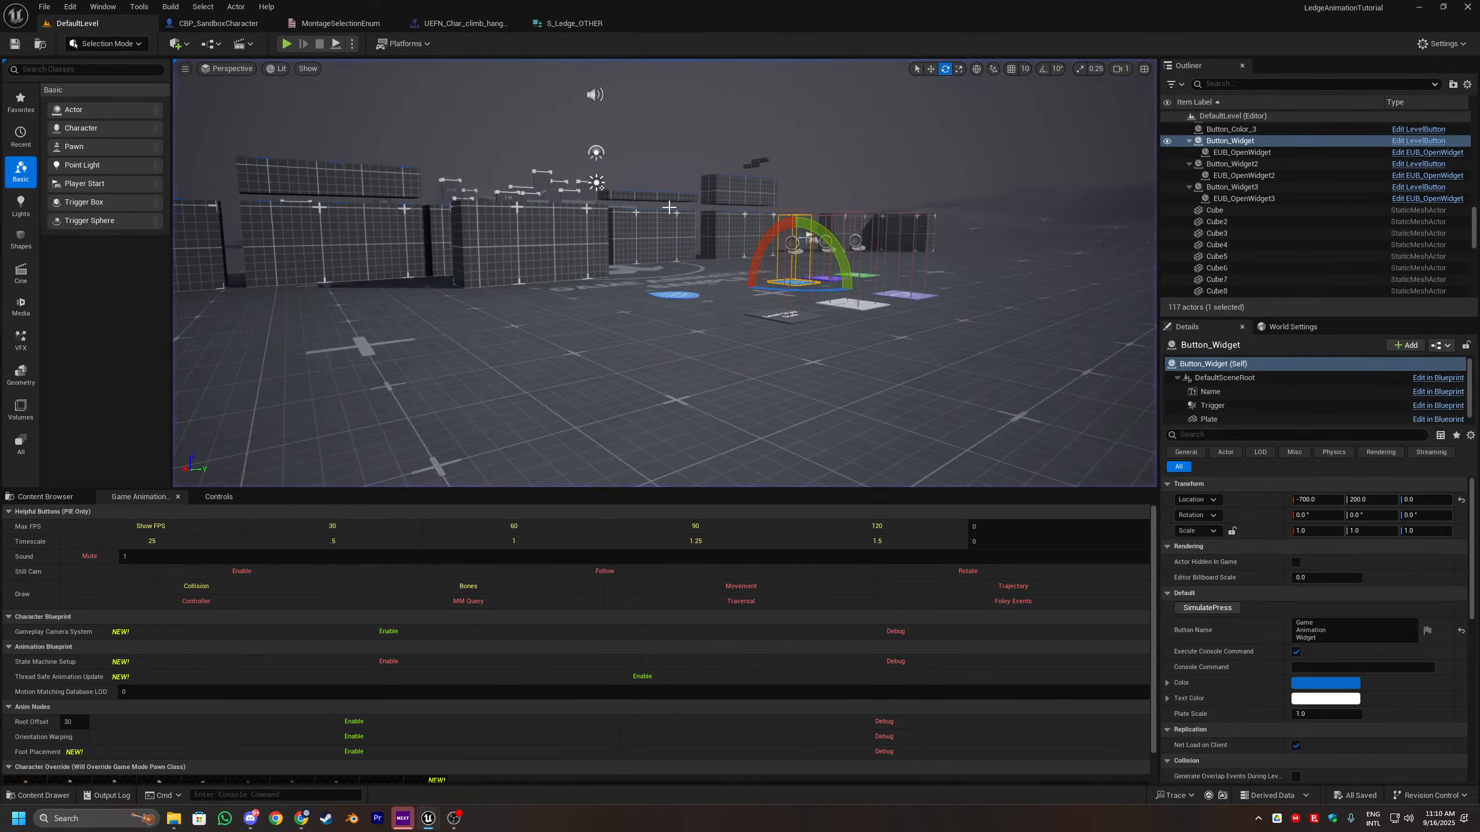
Step: Play-test grabbing the wall's ledge, shimmying left along it and climbing on top in a new session, ending it back on the ground
{"action": "left_click", "coordinate": [287, 45]}
{"action": "key", "text": "w"}
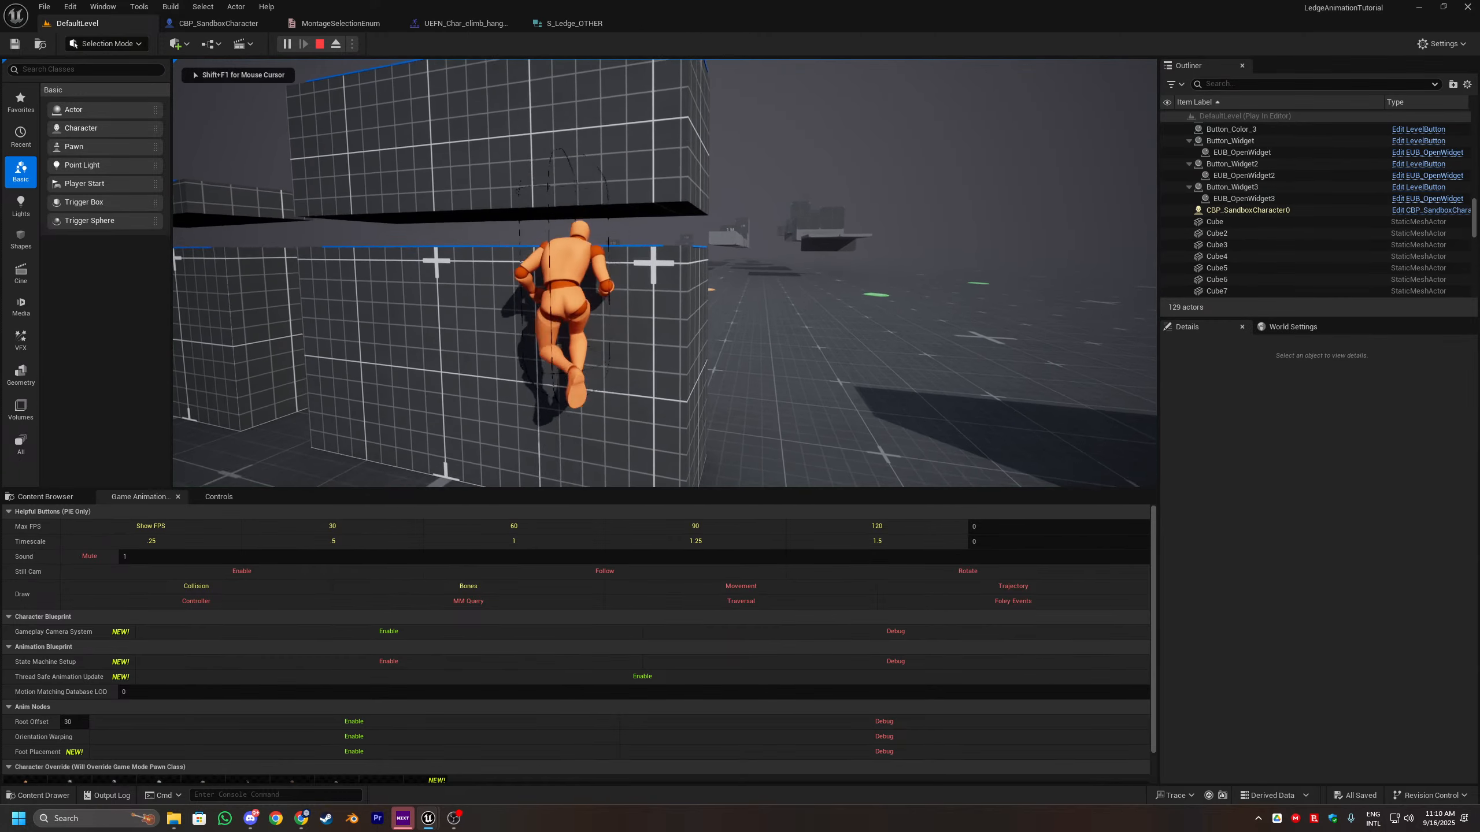
{"action": "key", "text": "a"}
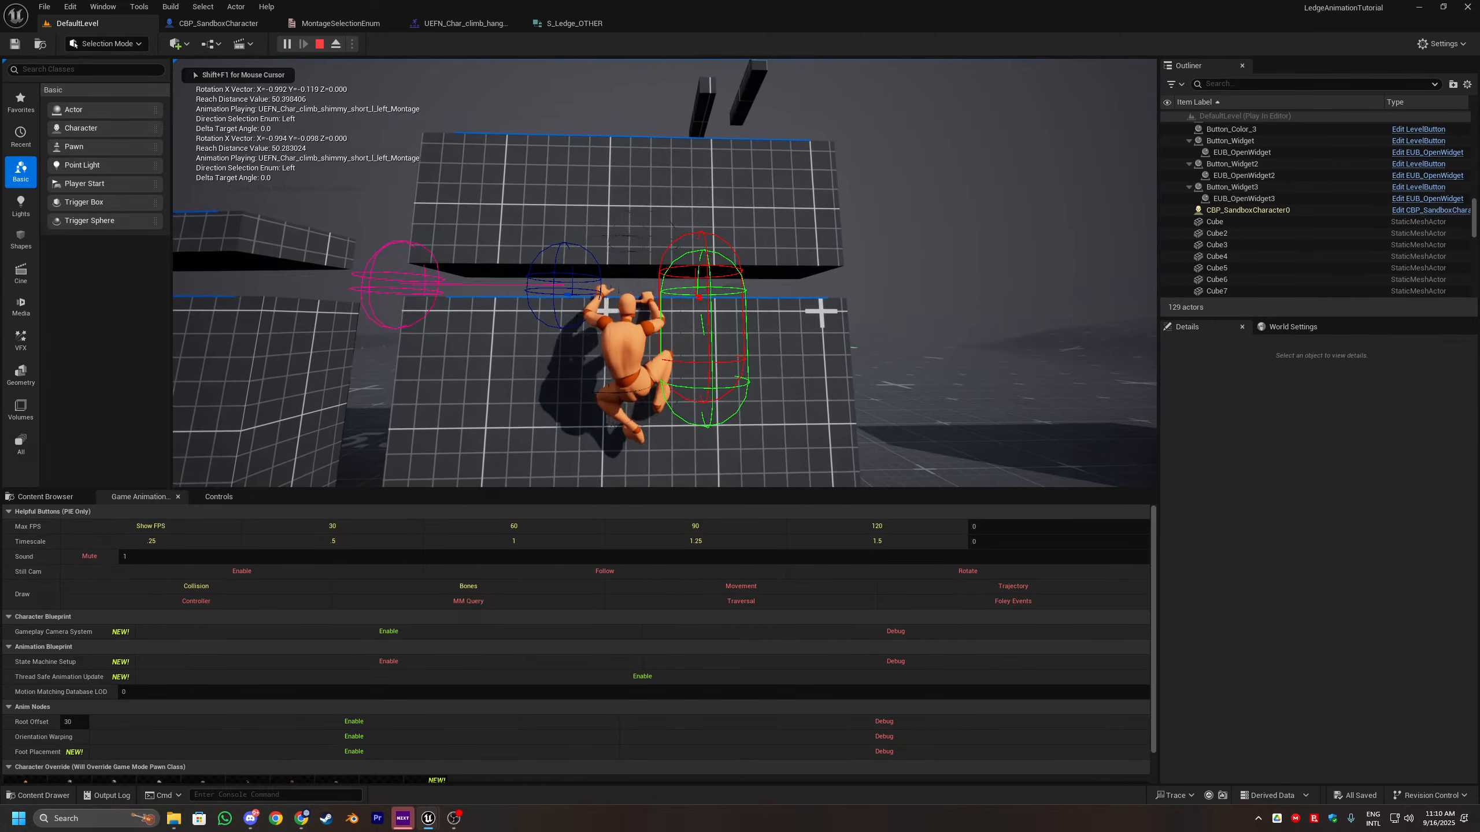
{"action": "key", "text": "w"}
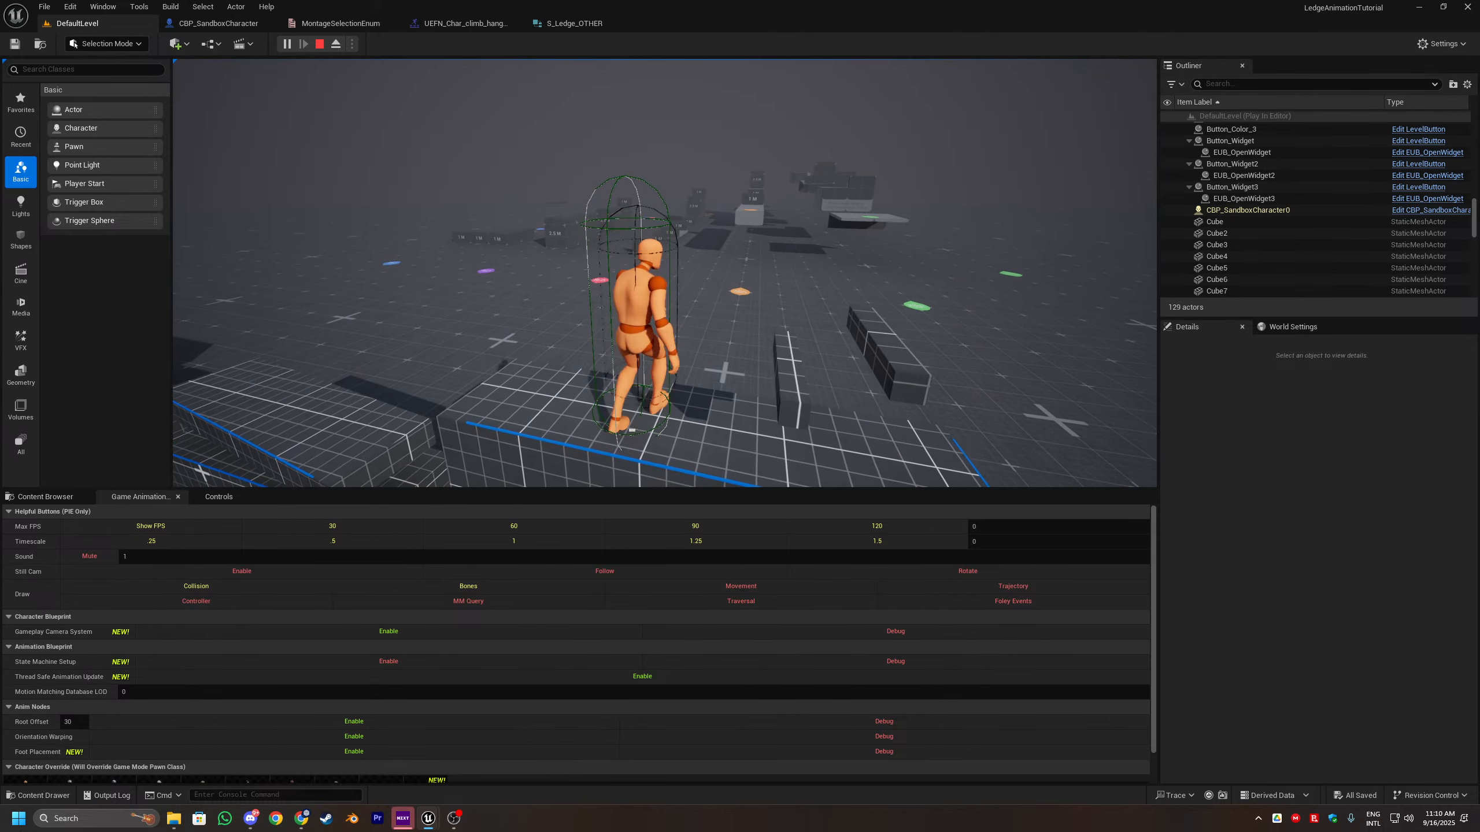
{"action": "key", "text": "s"}
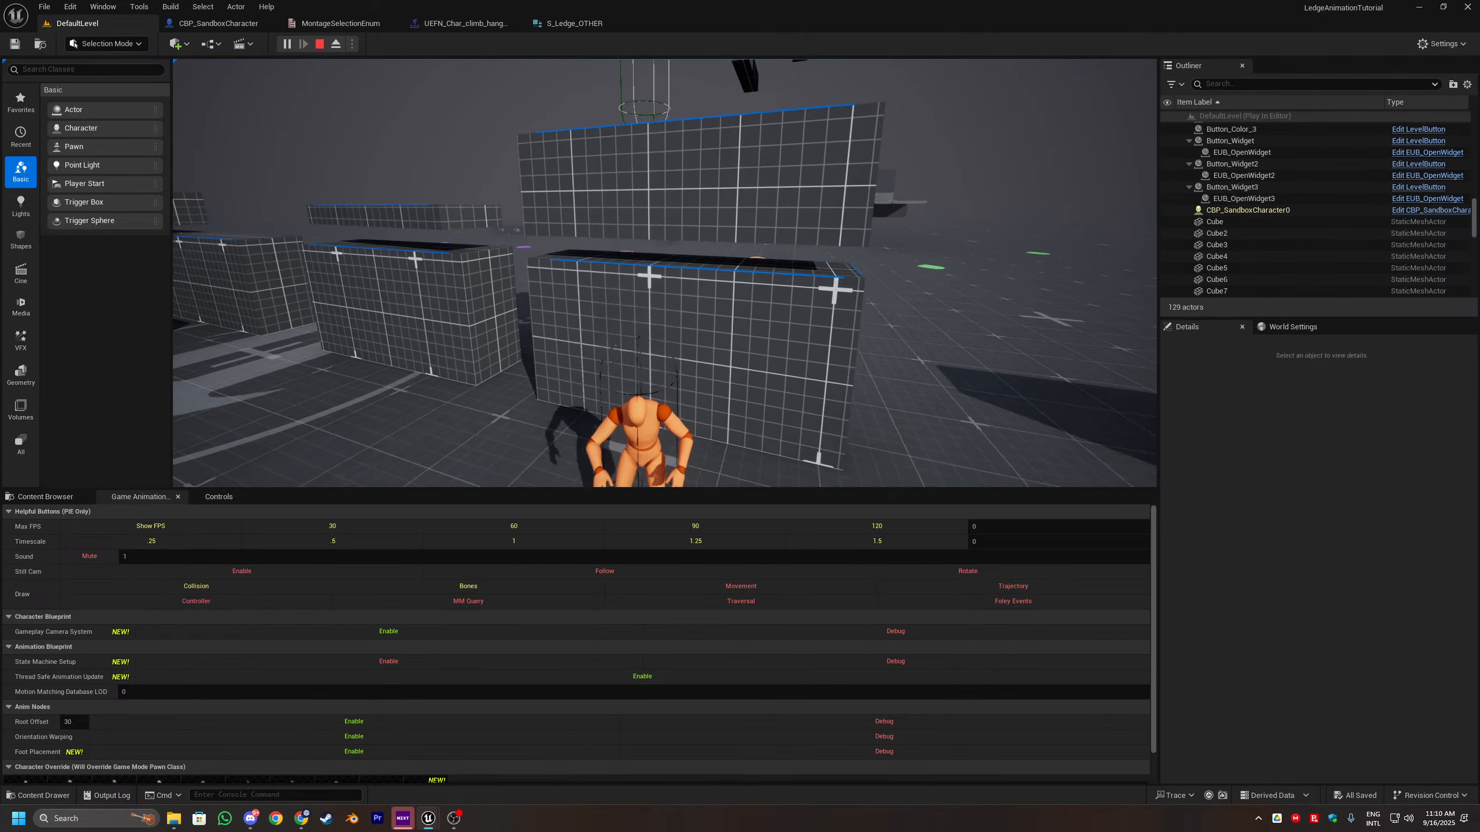
{"action": "key", "text": "w"}
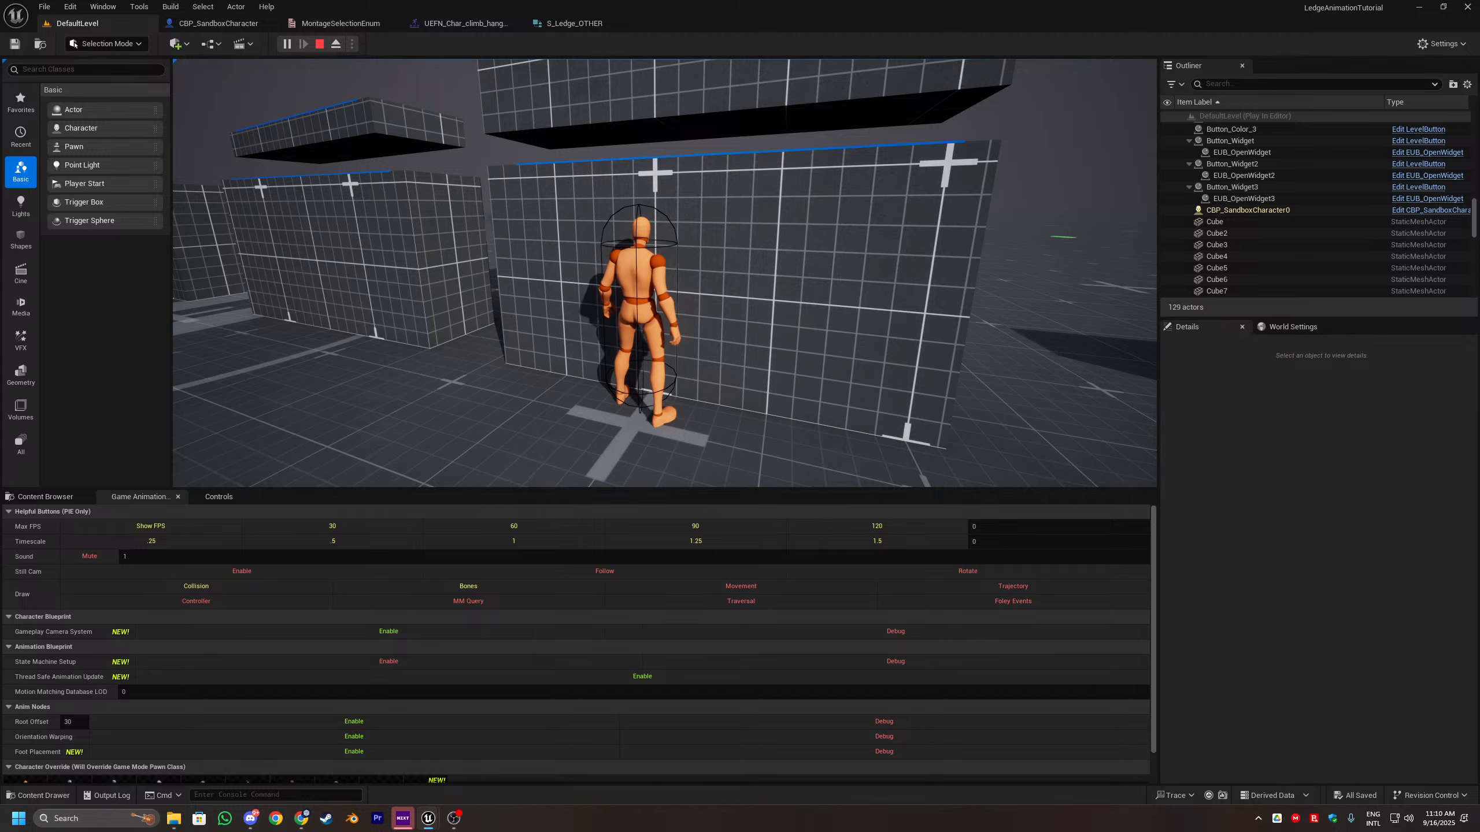
{"action": "key", "text": "w"}
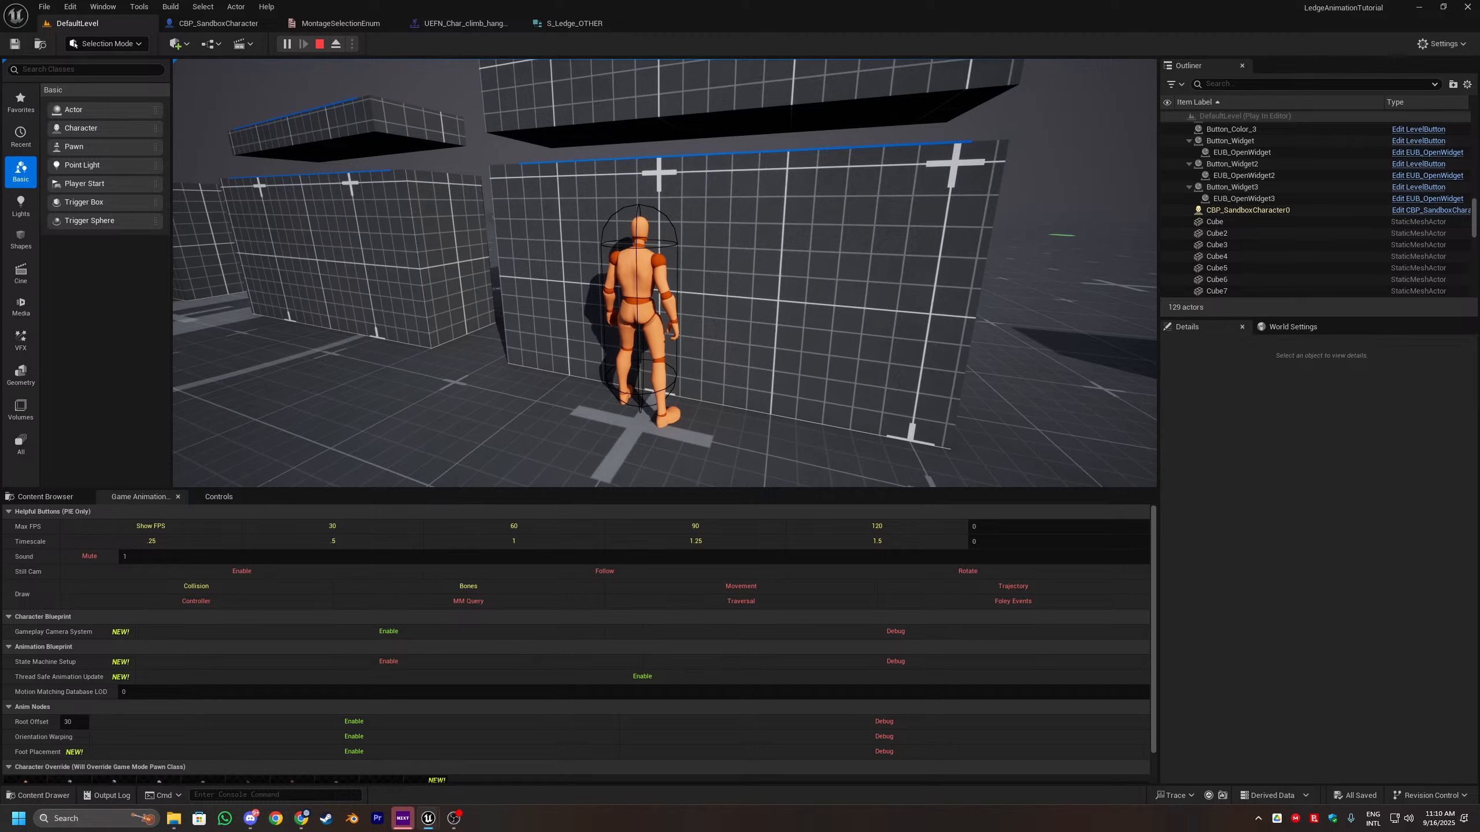
{"action": "key", "text": "Escape"}
{"action": "scroll", "coordinate": [329, 661], "scroll_direction": "down", "scroll_amount": 2}
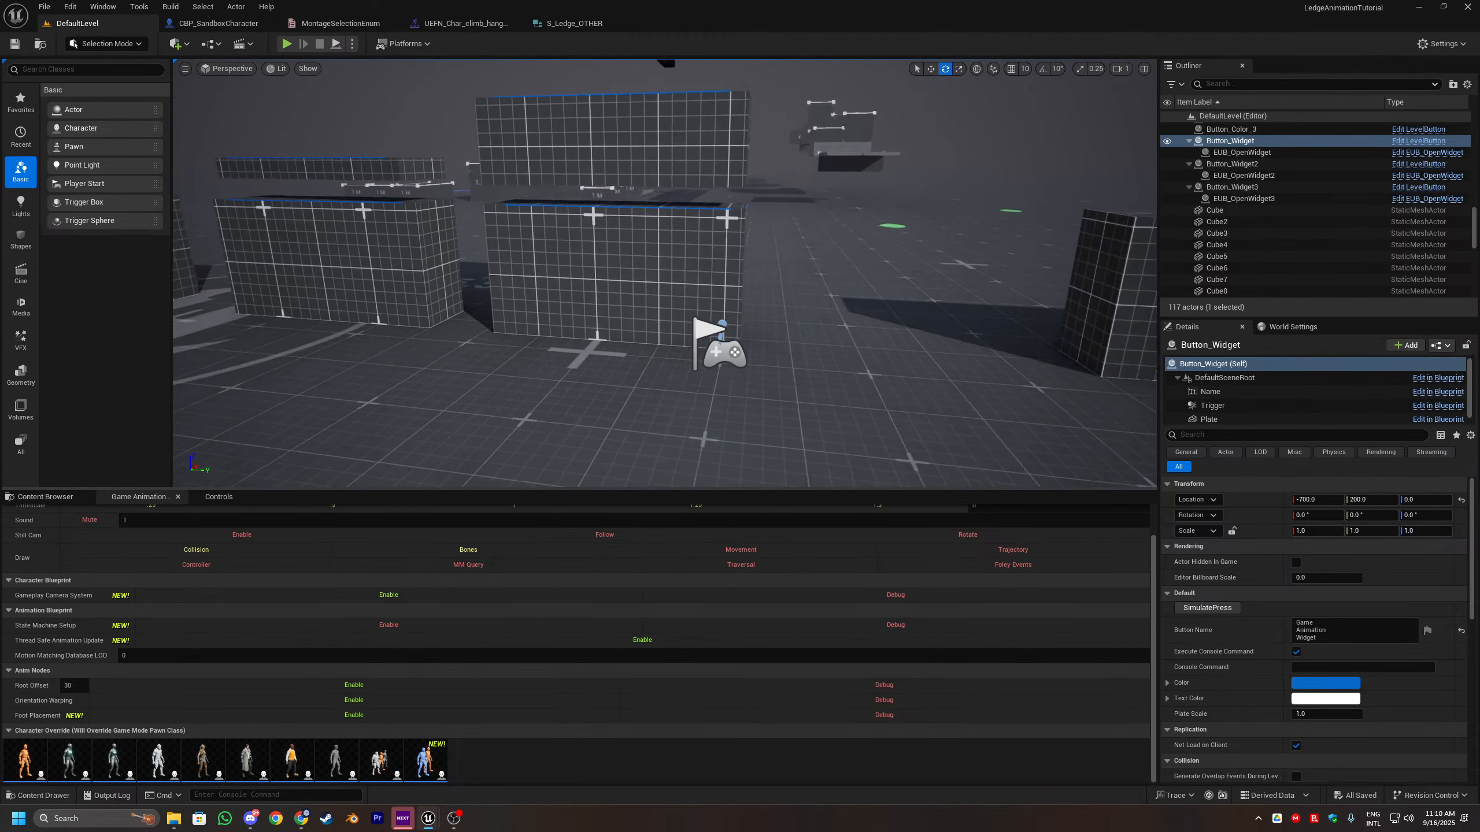
Step: Look through the LedgeTraceDetection function and the EventGraph of CBP_SandboxCharacter
{"action": "left_click", "coordinate": [218, 22]}
{"action": "right_click_drag", "start_coordinate": [592, 260], "coordinate": [753, 338]}
{"action": "scroll", "coordinate": [753, 338], "scroll_direction": "down", "scroll_amount": 3}
{"action": "scroll", "coordinate": [704, 365], "scroll_direction": "up", "scroll_amount": 4}
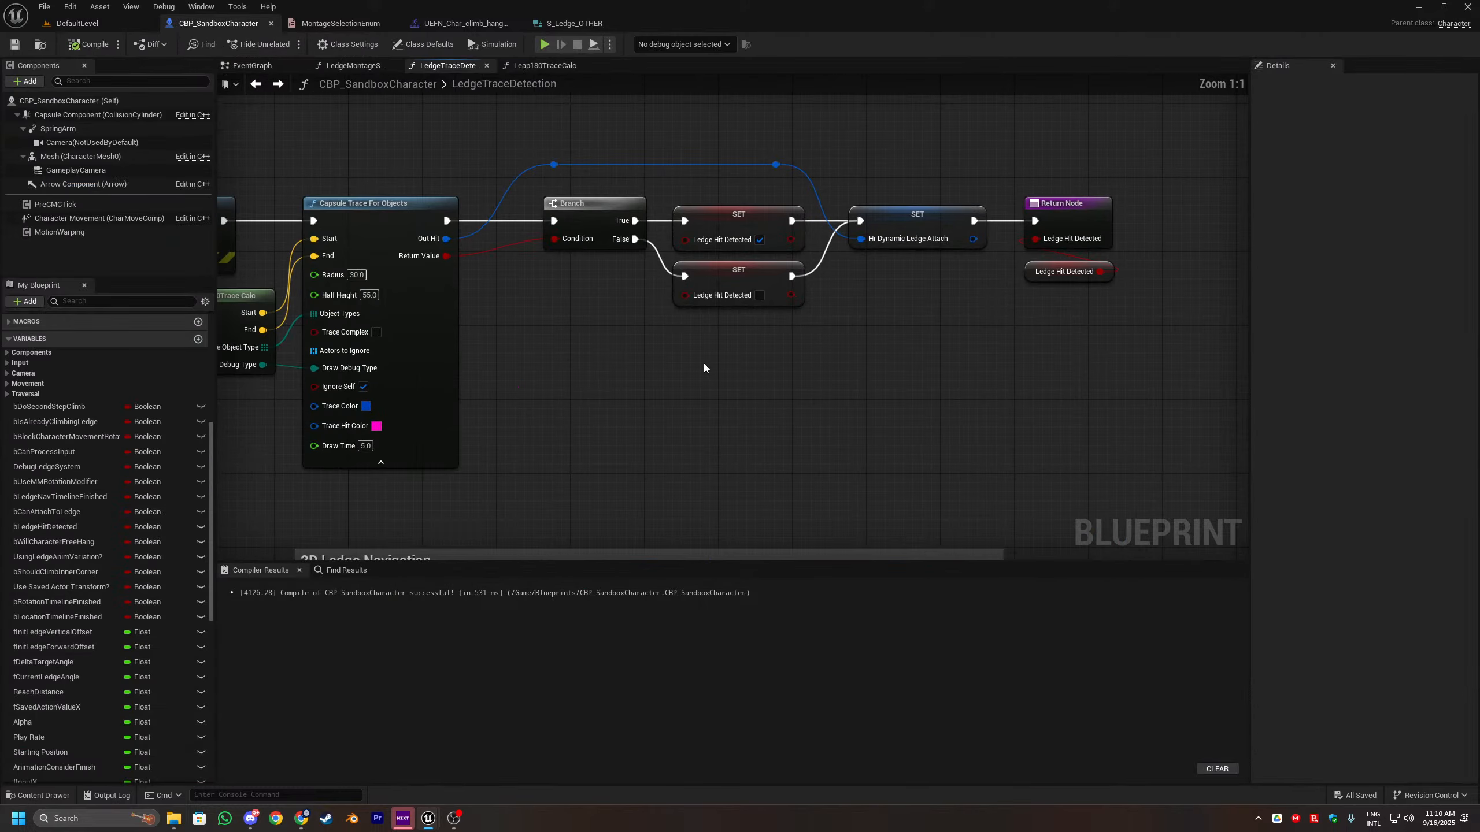
{"action": "scroll", "coordinate": [649, 386], "scroll_direction": "down", "scroll_amount": 1}
{"action": "right_click_drag", "start_coordinate": [496, 400], "coordinate": [734, 264]}
{"action": "scroll", "coordinate": [649, 386], "scroll_direction": "up", "scroll_amount": 1}
{"action": "key", "text": "alt+Left"}
{"action": "scroll", "coordinate": [641, 379], "scroll_direction": "down", "scroll_amount": 2}
{"action": "scroll", "coordinate": [734, 265], "scroll_direction": "down", "scroll_amount": 4}
{"action": "scroll", "coordinate": [74, 354], "scroll_direction": "up", "scroll_amount": 5}
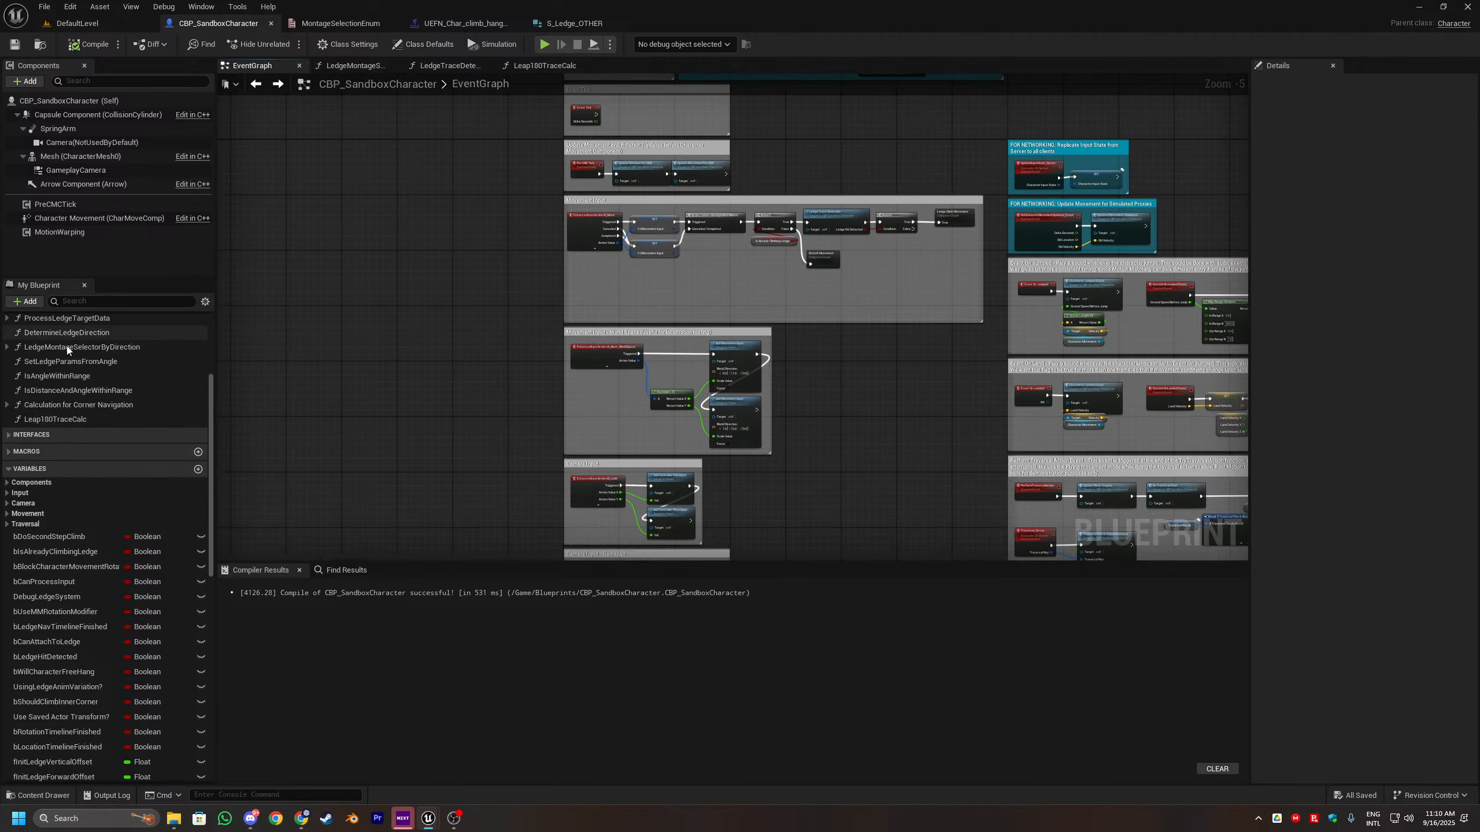
Step: Open the LedgeSystemGraph of CBP_SandboxCharacter and look over its node chains
{"action": "left_click", "coordinate": [70, 321]}
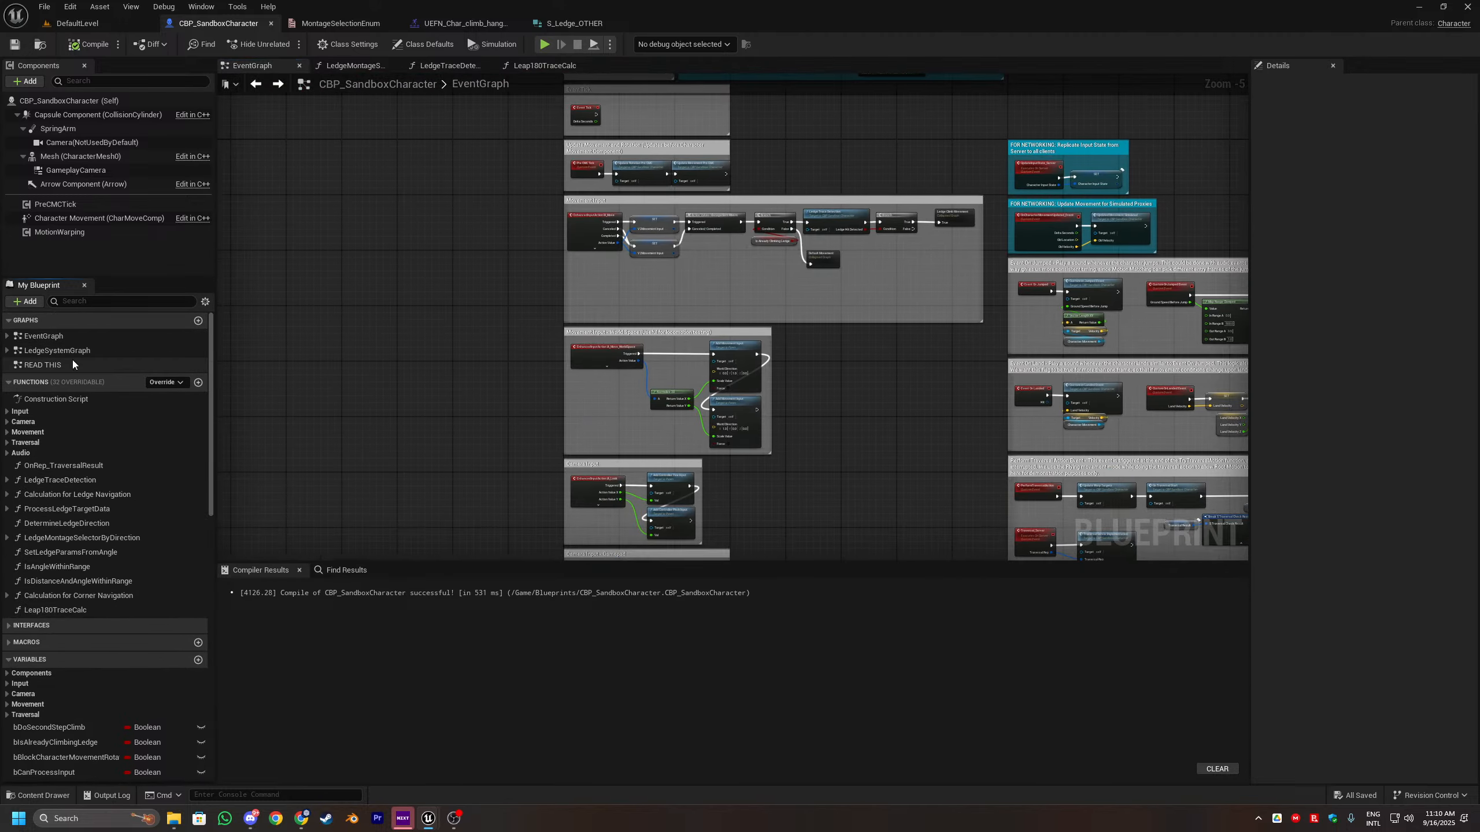
{"action": "double_click", "coordinate": [74, 351]}
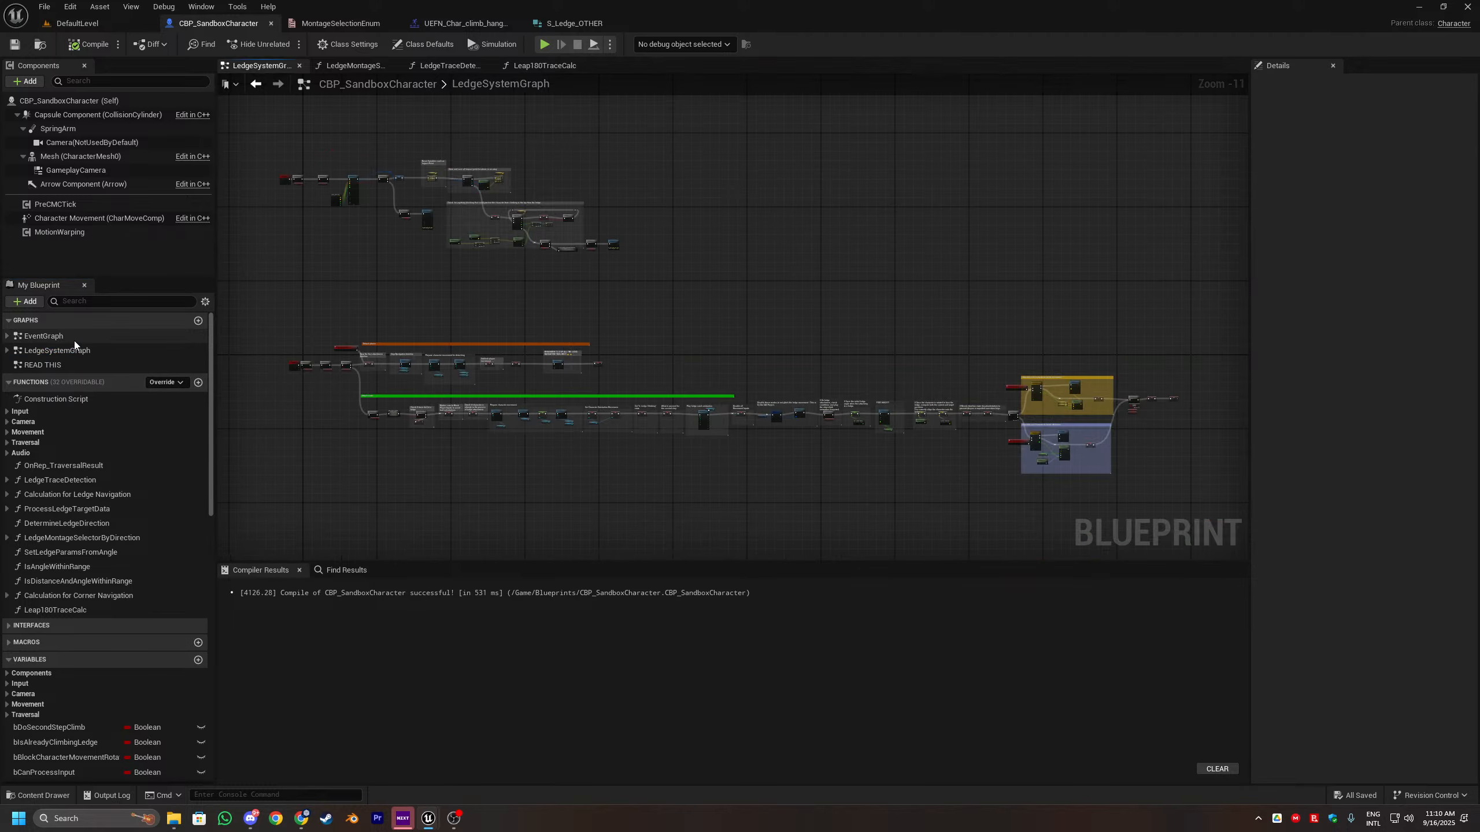
{"action": "right_click_drag", "start_coordinate": [410, 266], "coordinate": [561, 280]}
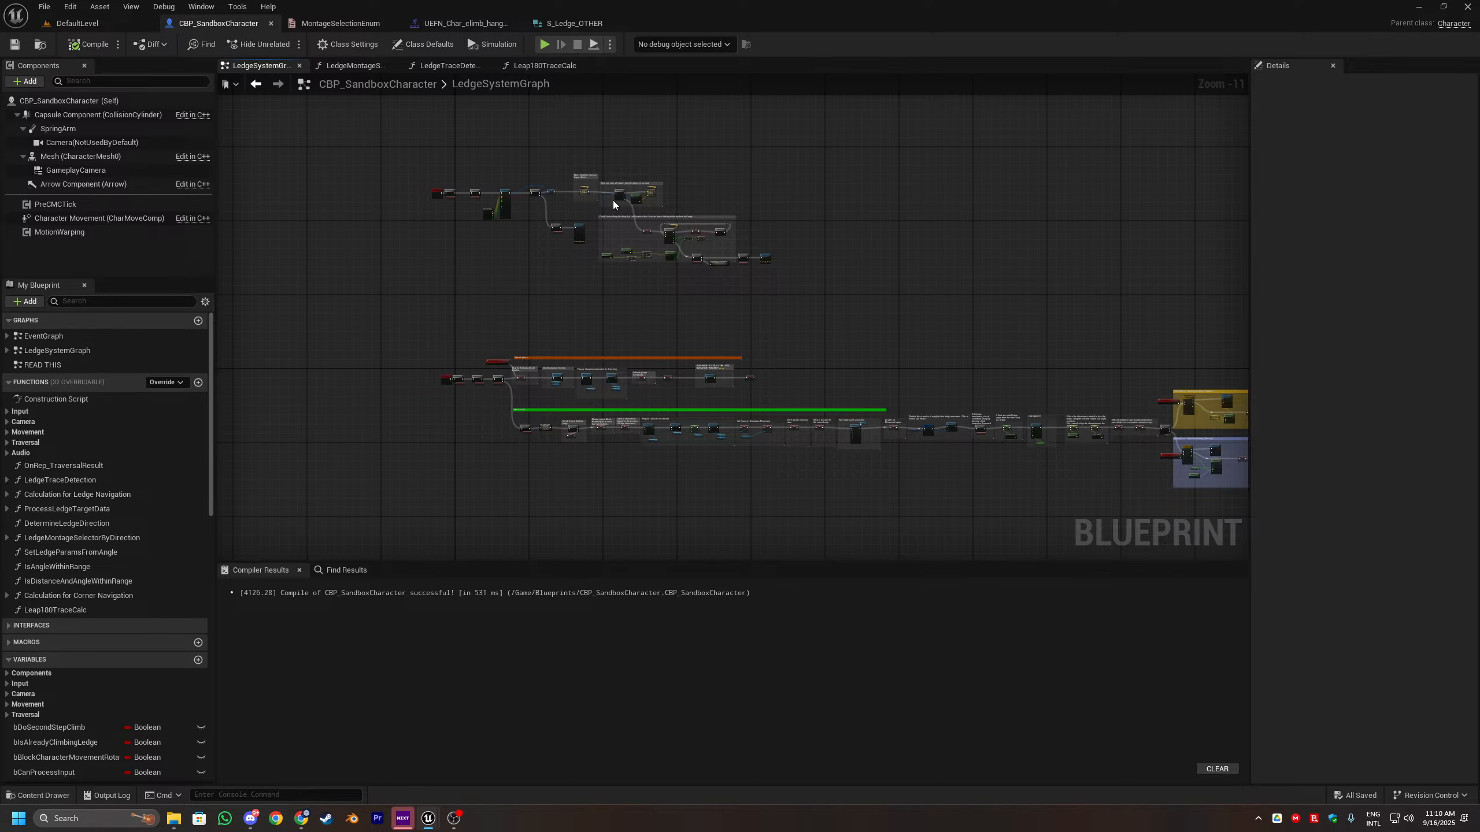
Step: Search the animation editor's assets for "180" and preview the climb_shimmy_to_shimmy_180_vault montage and its animation sequence
{"action": "left_click", "coordinate": [490, 19]}
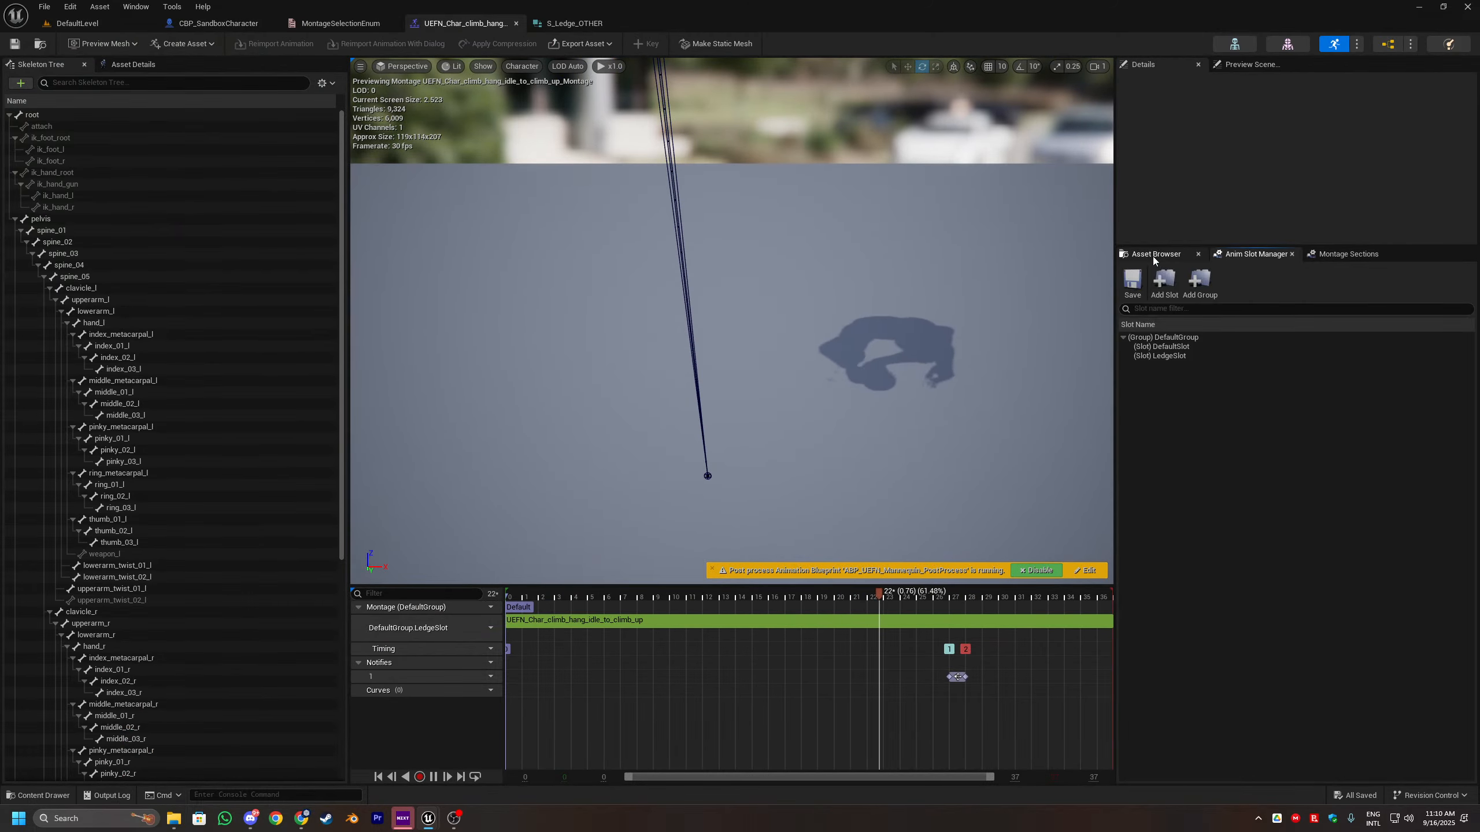
{"action": "left_click", "coordinate": [1189, 287]}
{"action": "type", "text": "180"}
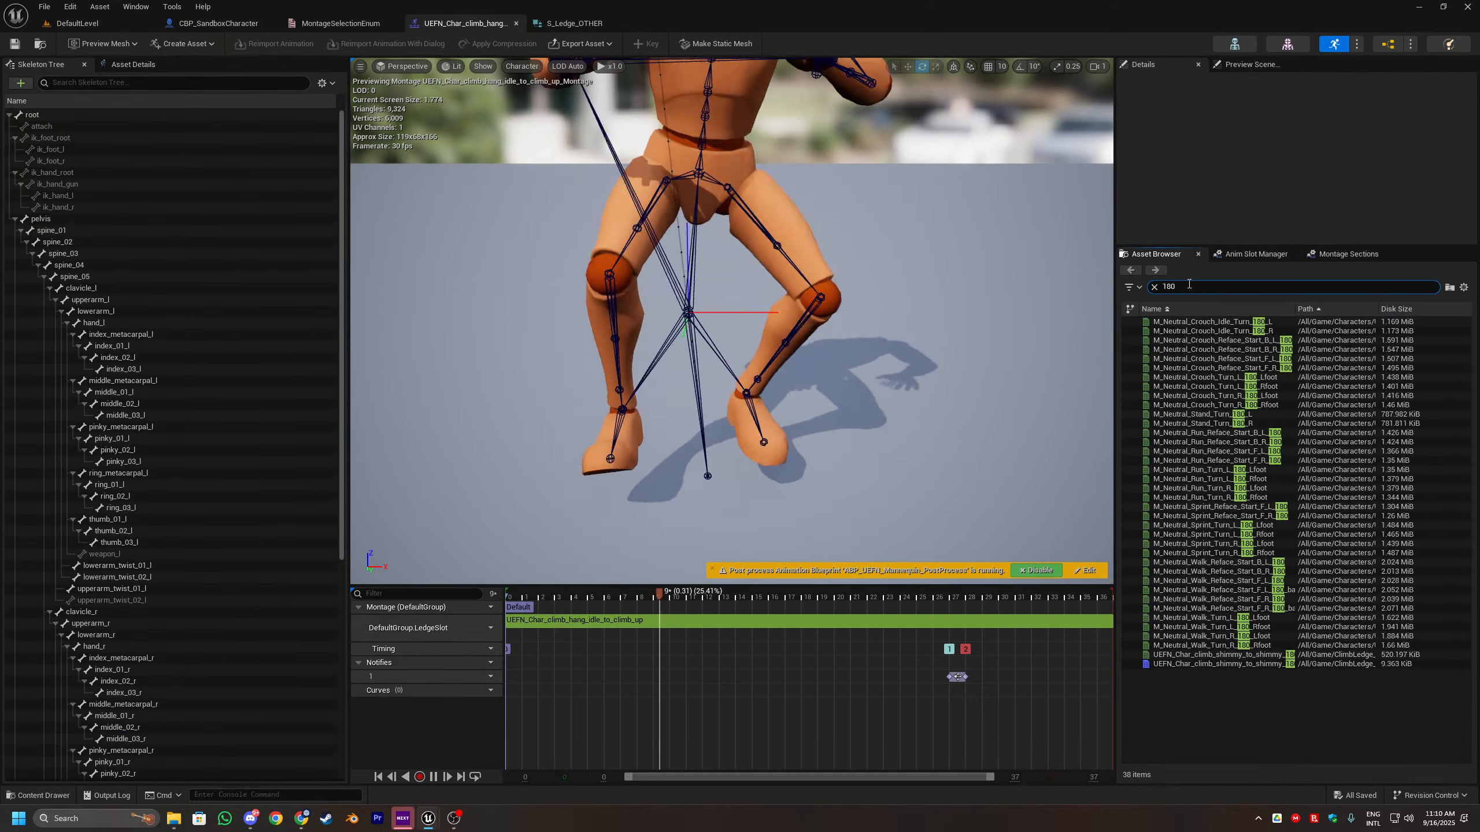
{"action": "double_click", "coordinate": [1206, 664]}
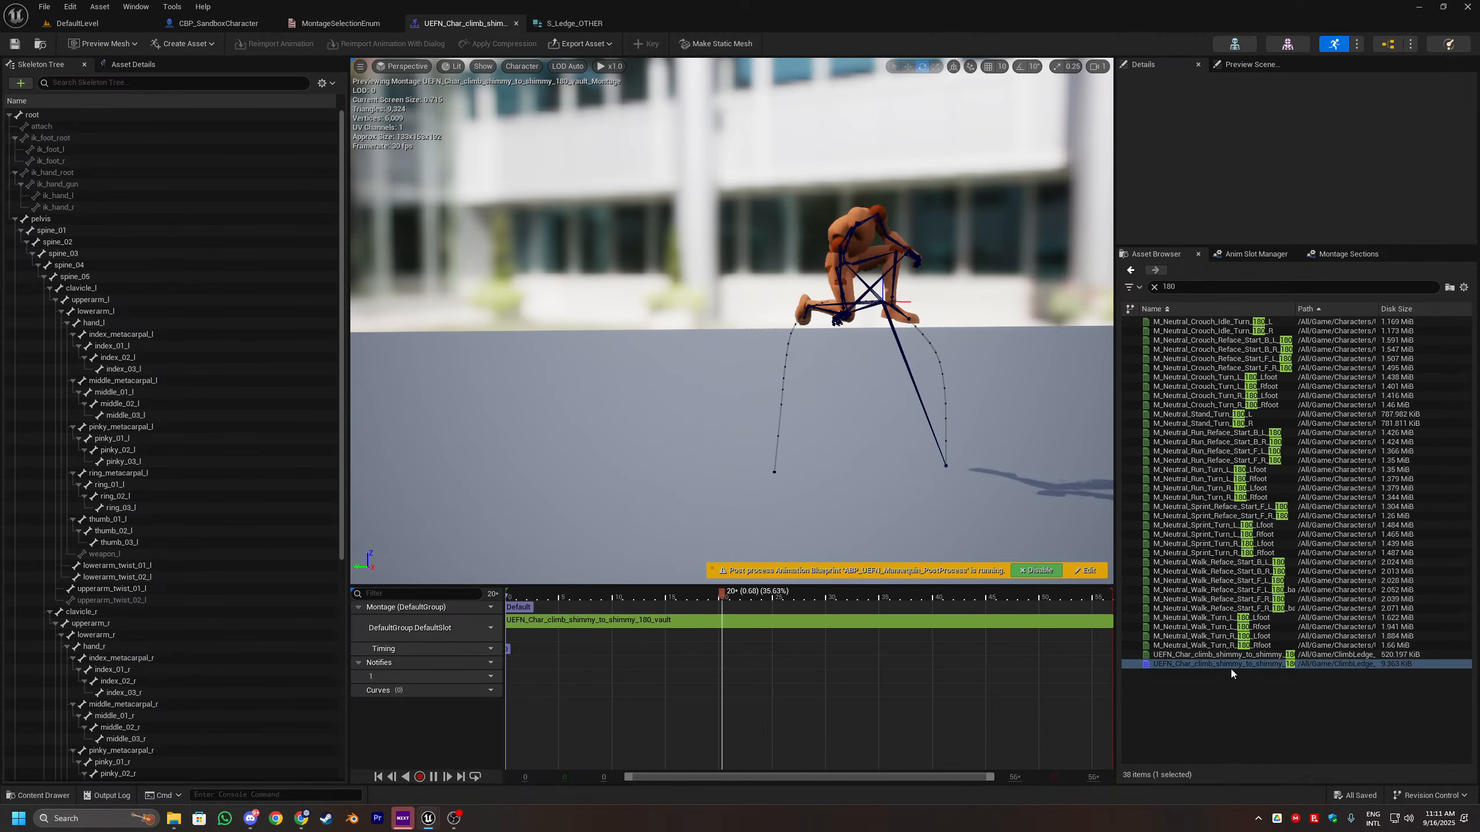
{"action": "double_click", "coordinate": [1220, 654]}
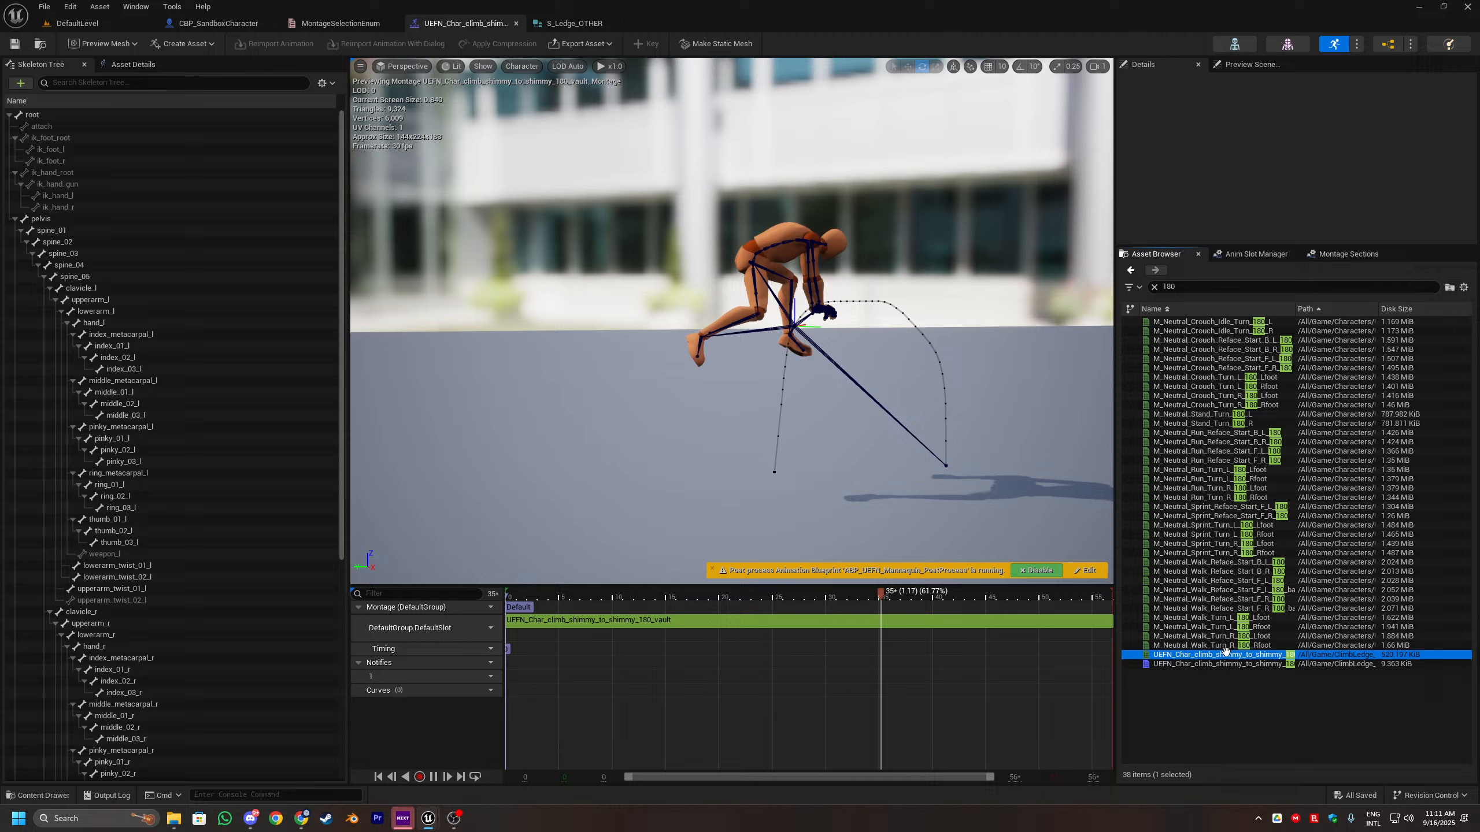
Step: Search the animation assets for "leap" and preview the leap entry and shimmy-leap-to-campus animations
{"action": "left_click", "coordinate": [1197, 287]}
{"action": "type", "text": "leap"}
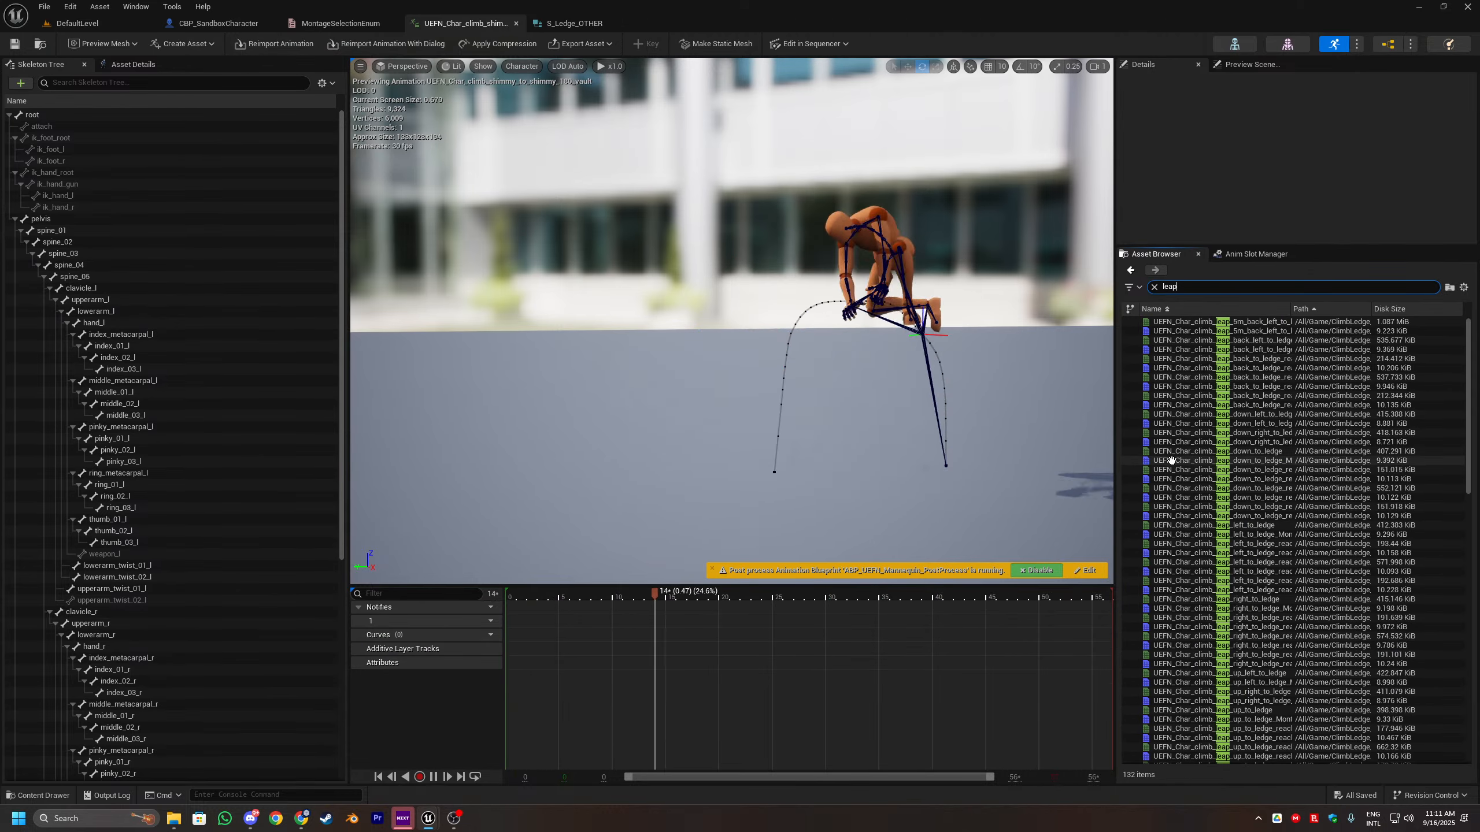
{"action": "scroll", "coordinate": [1239, 512], "scroll_direction": "down", "scroll_amount": 10}
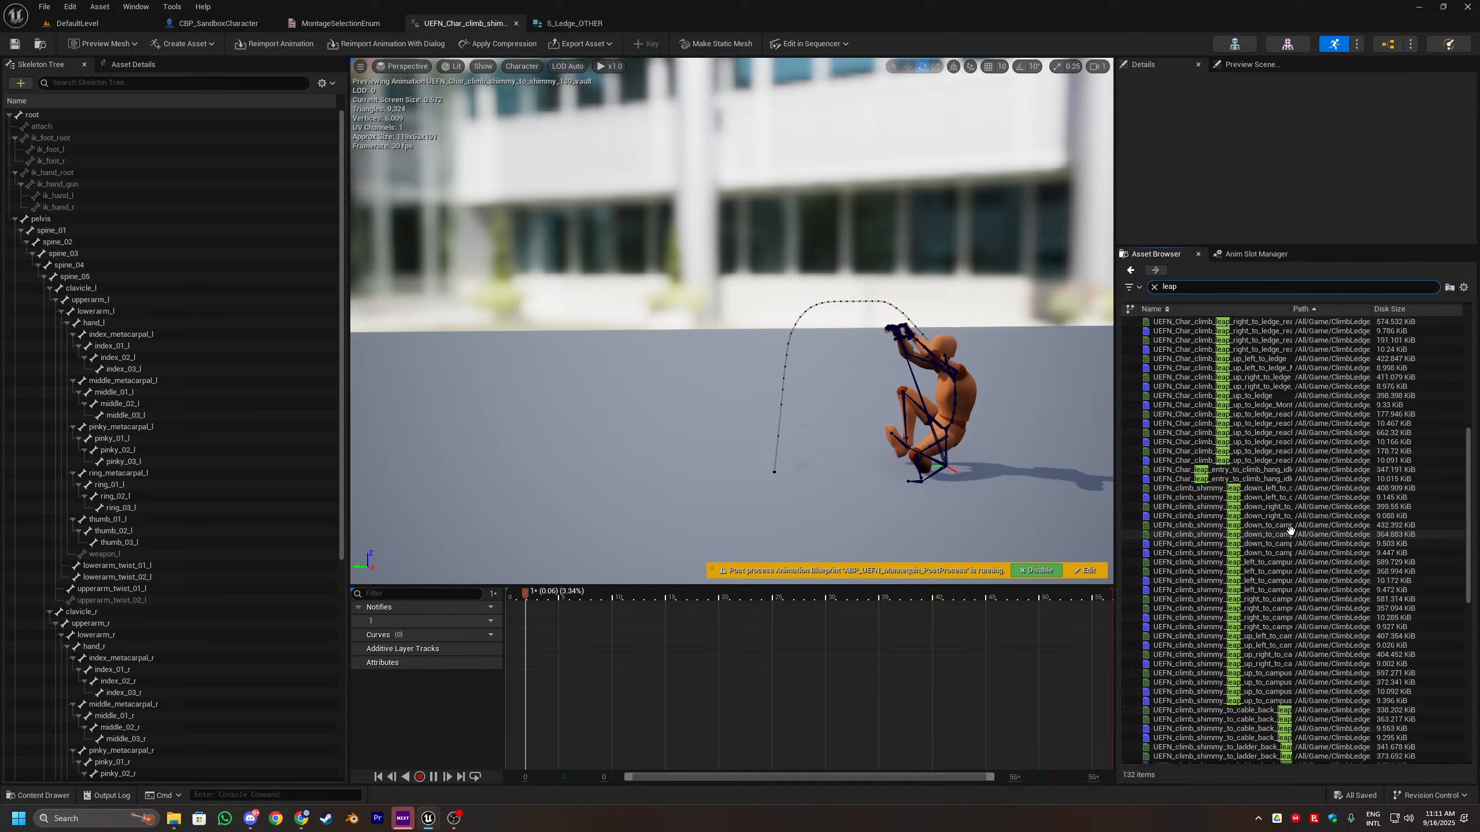
{"action": "double_click", "coordinate": [1266, 477]}
{"action": "double_click", "coordinate": [1282, 528]}
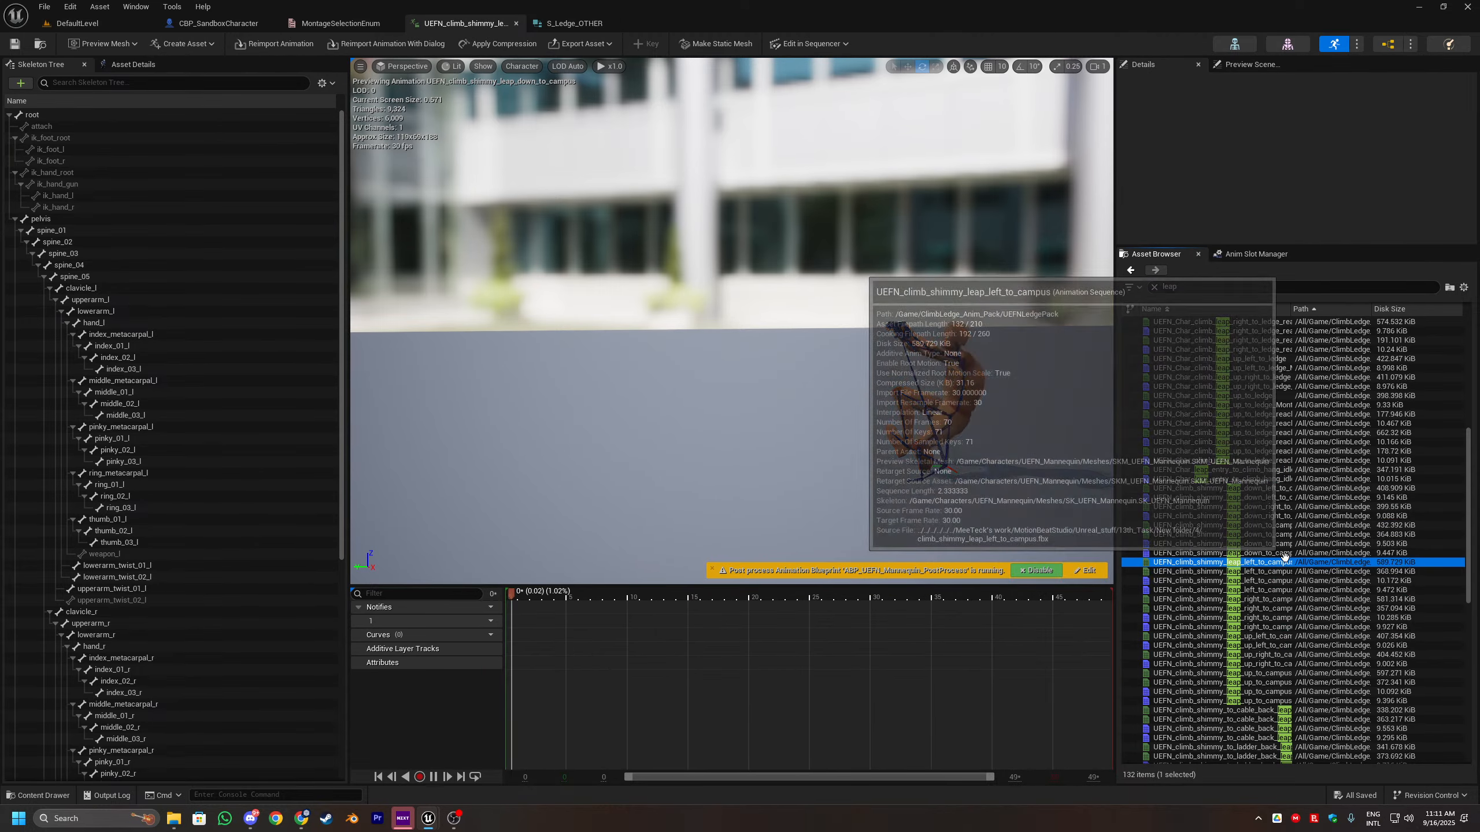
Step: Preview the leap-to-ledge animations for other directions, including right reach-in, down-right and down-left
{"action": "double_click", "coordinate": [1259, 386]}
{"action": "scroll", "coordinate": [1298, 425], "scroll_direction": "up", "scroll_amount": 4}
{"action": "double_click", "coordinate": [1298, 426]}
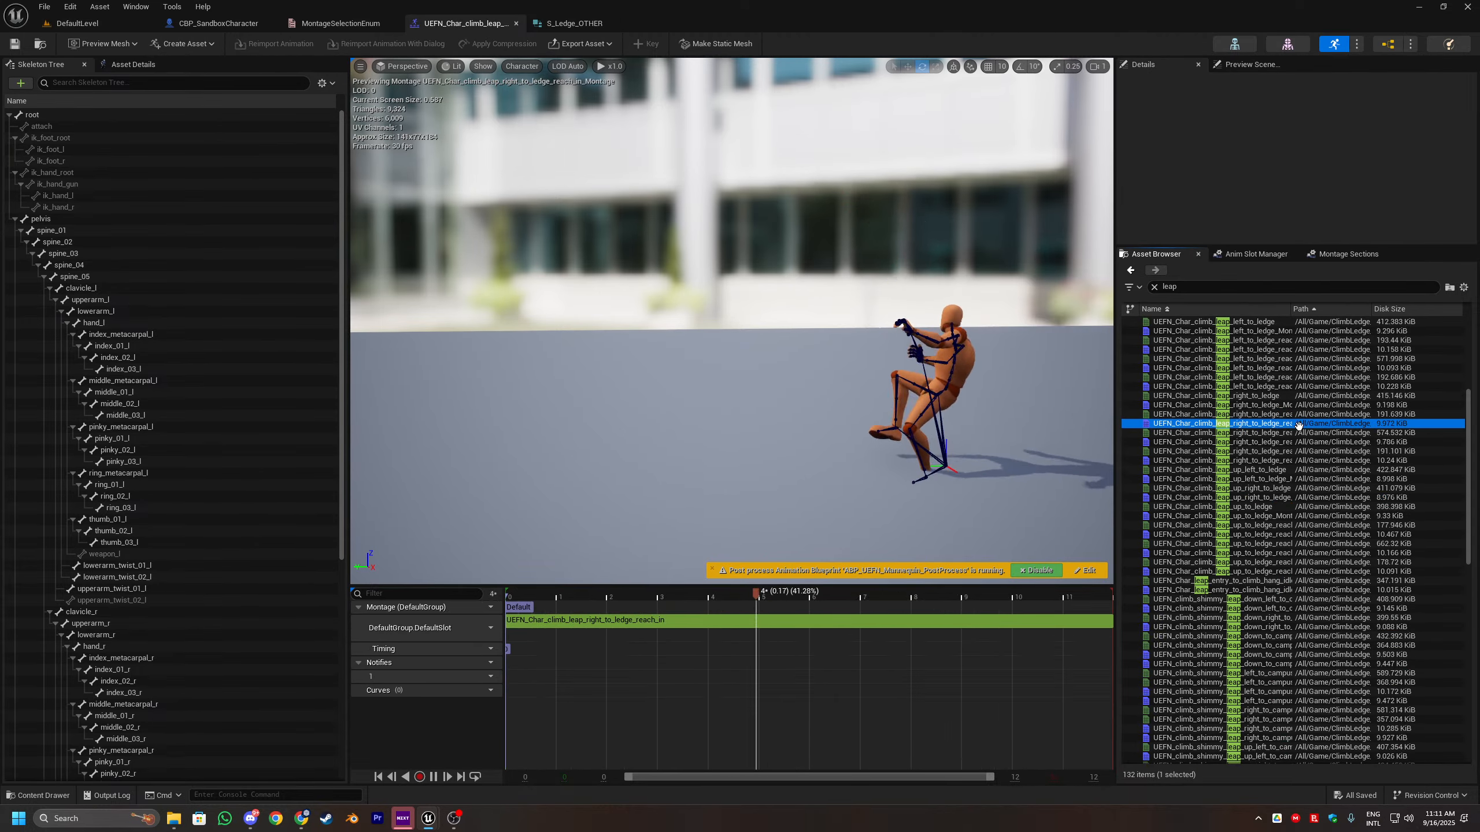
{"action": "scroll", "coordinate": [1293, 422], "scroll_direction": "up", "scroll_amount": 6}
{"action": "double_click", "coordinate": [1293, 422]}
{"action": "scroll", "coordinate": [1297, 422], "scroll_direction": "up", "scroll_amount": 4}
{"action": "double_click", "coordinate": [1298, 423]}
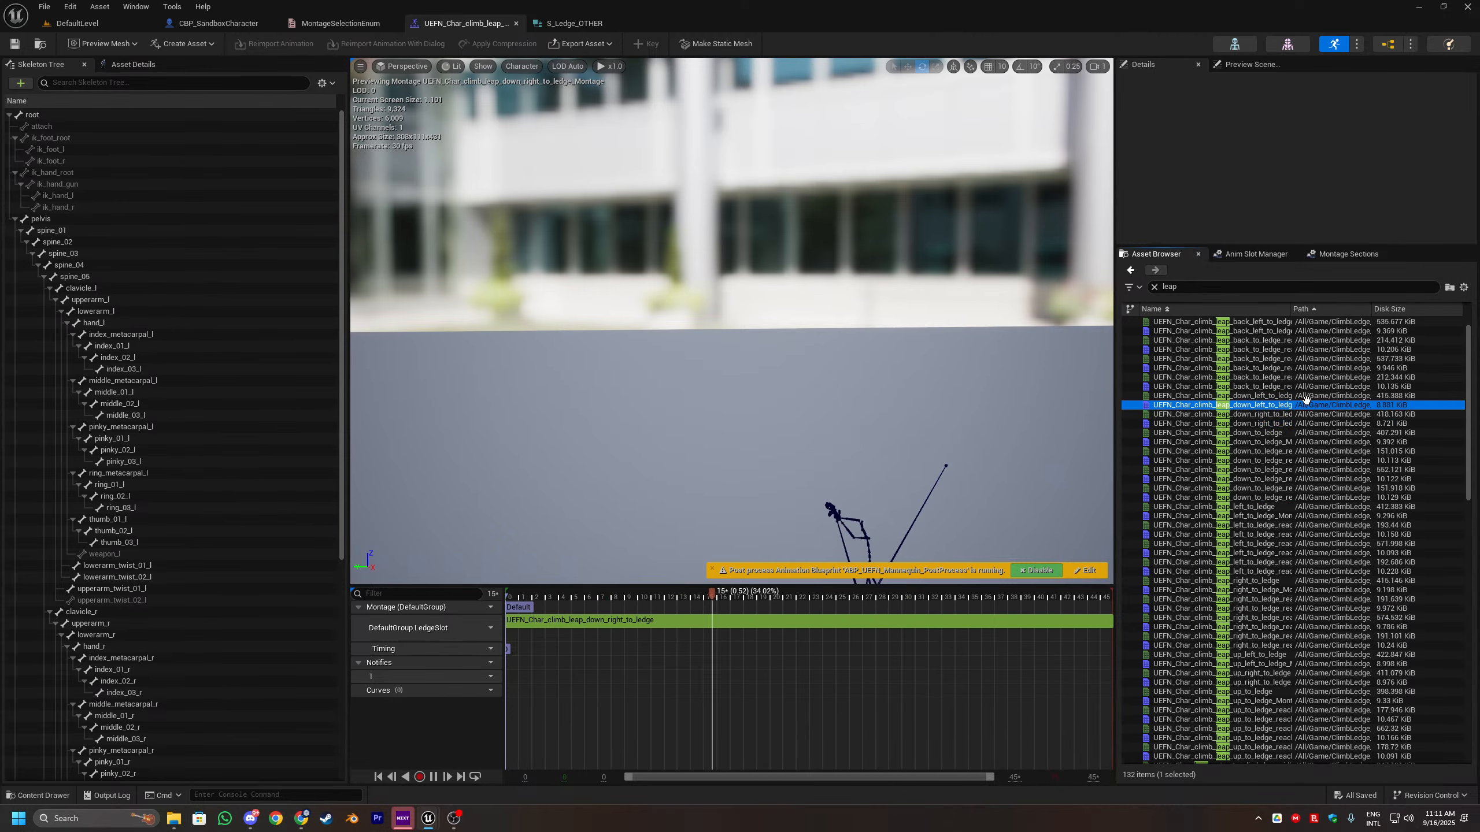
{"action": "scroll", "coordinate": [1298, 417], "scroll_direction": "up", "scroll_amount": 1}
{"action": "double_click", "coordinate": [1298, 414]}
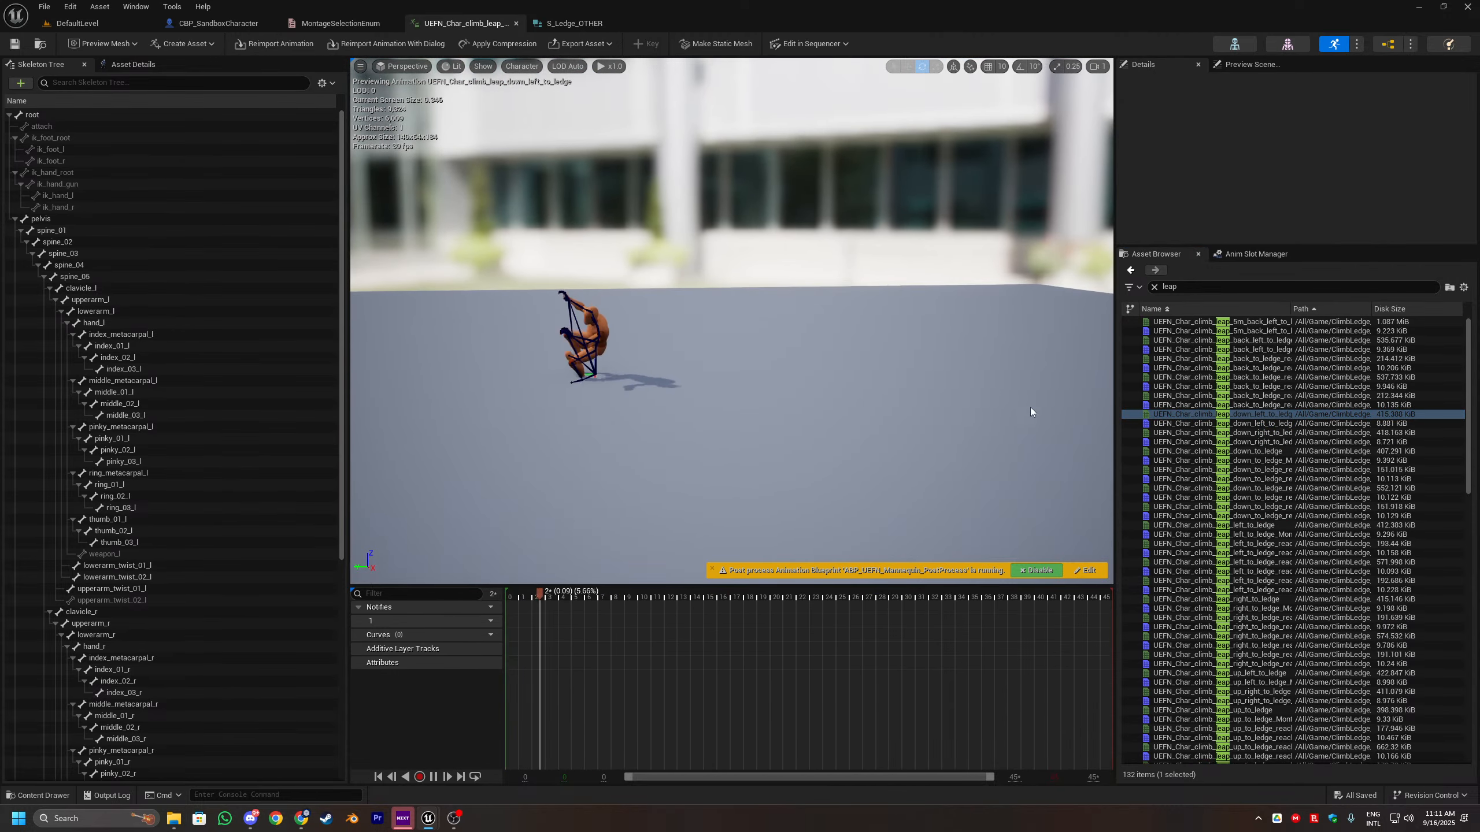
Step: Widen the asset name column and preview the leap_back_left_to_ledge and leap_back_to_ledge_reach_in animations
{"action": "double_click", "coordinate": [1250, 339]}
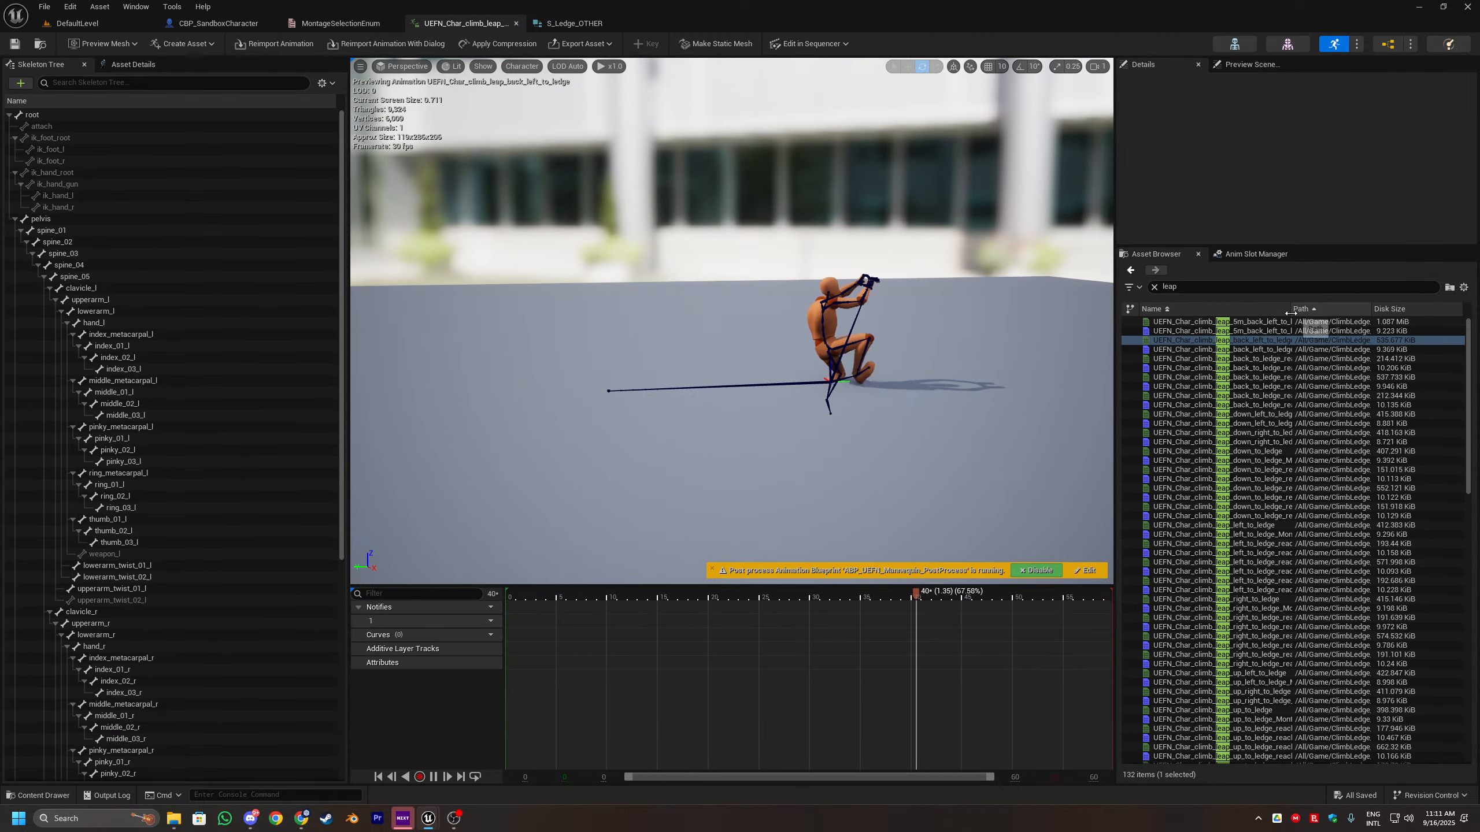
{"action": "left_click_drag", "start_coordinate": [1290, 313], "coordinate": [1390, 314]}
{"action": "double_click", "coordinate": [1308, 358]}
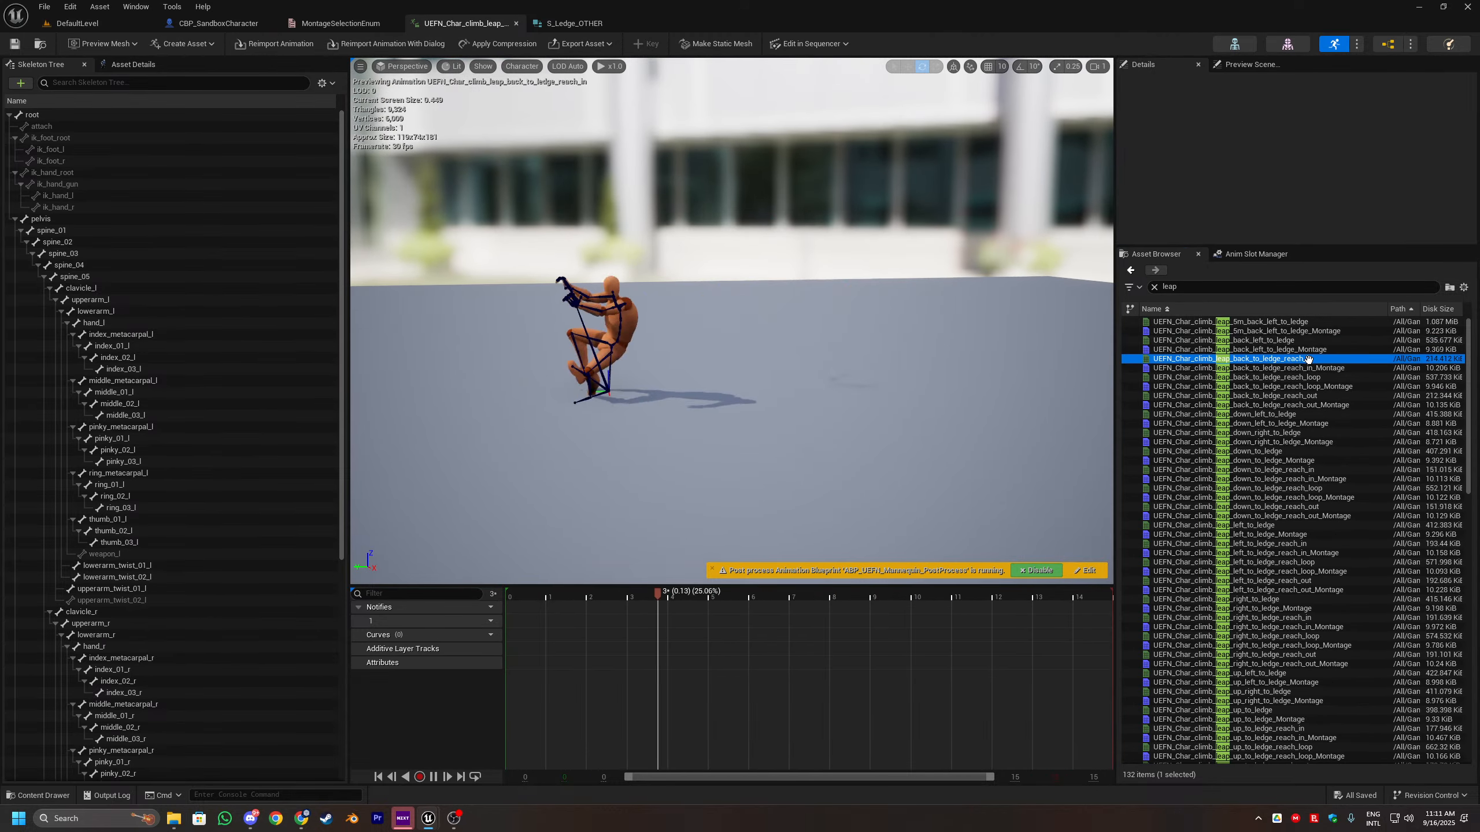
{"action": "double_click", "coordinate": [1289, 339]}
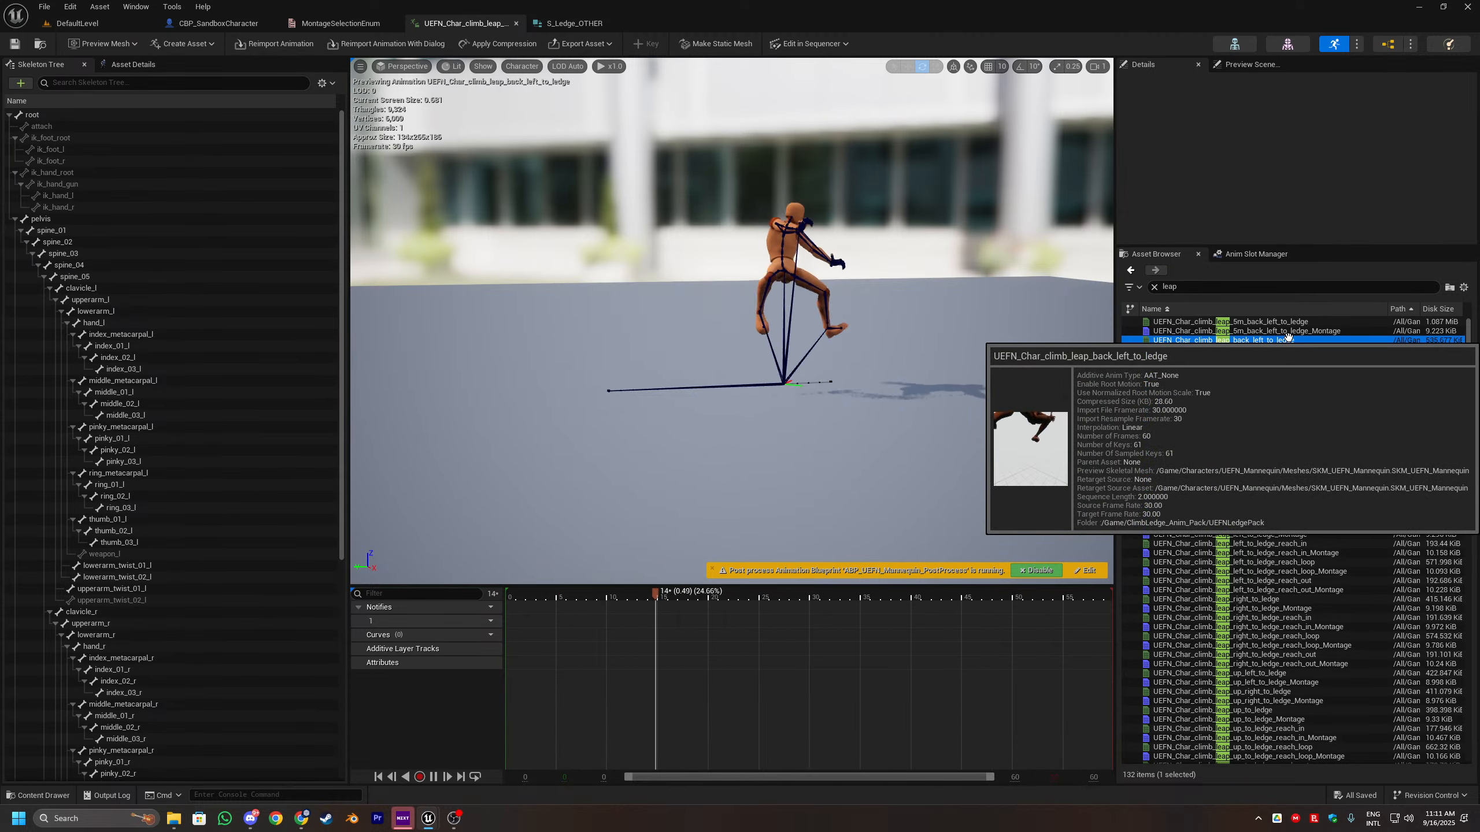
Step: Scrub through the leap_back_left_to_ledge animation and preview the leap_5m_back_left_to_ledge montage for comparison
{"action": "left_click_drag", "start_coordinate": [718, 598], "coordinate": [563, 595]}
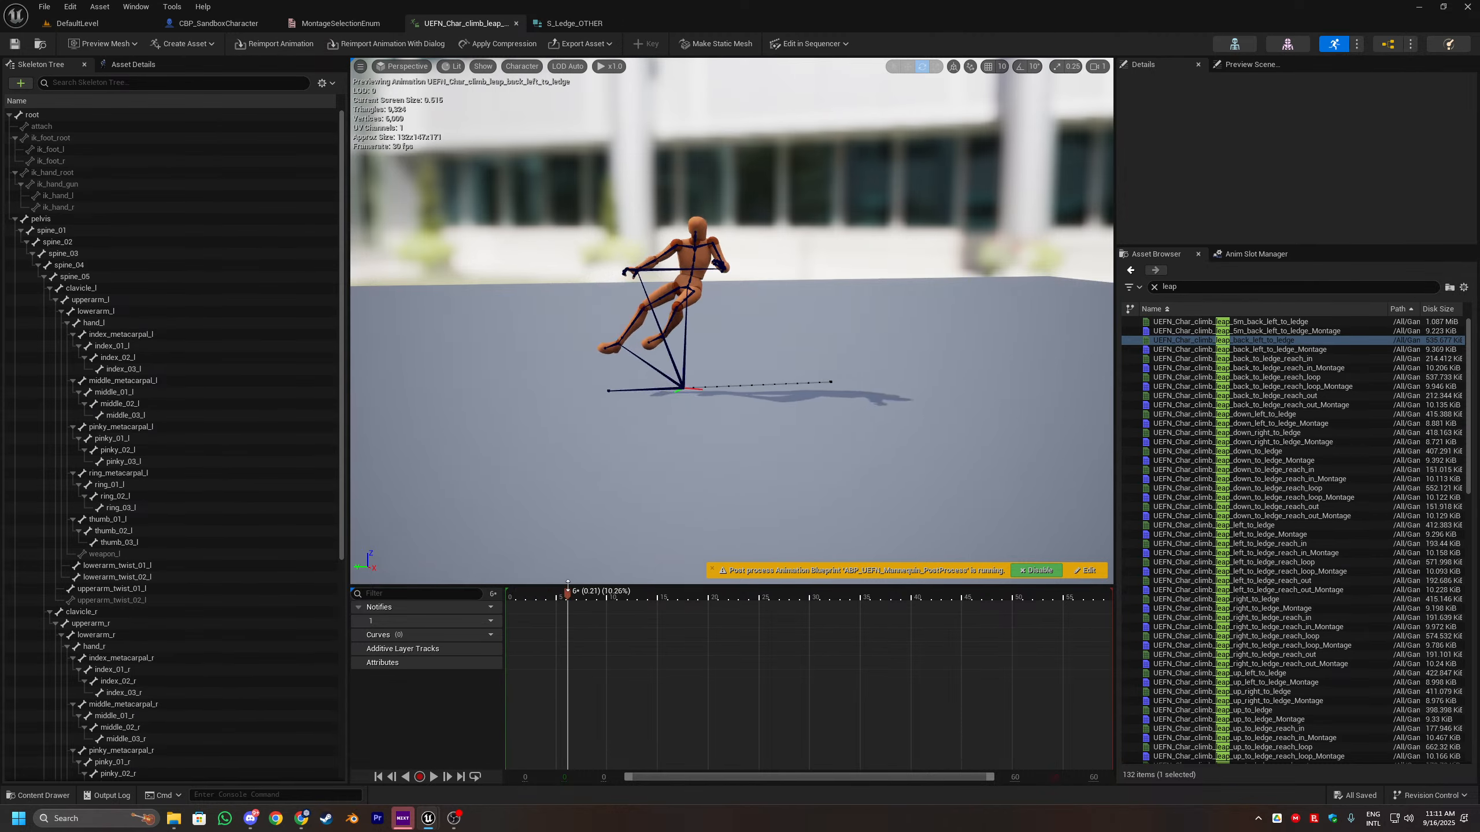
{"action": "left_click_drag", "start_coordinate": [571, 582], "coordinate": [770, 595]}
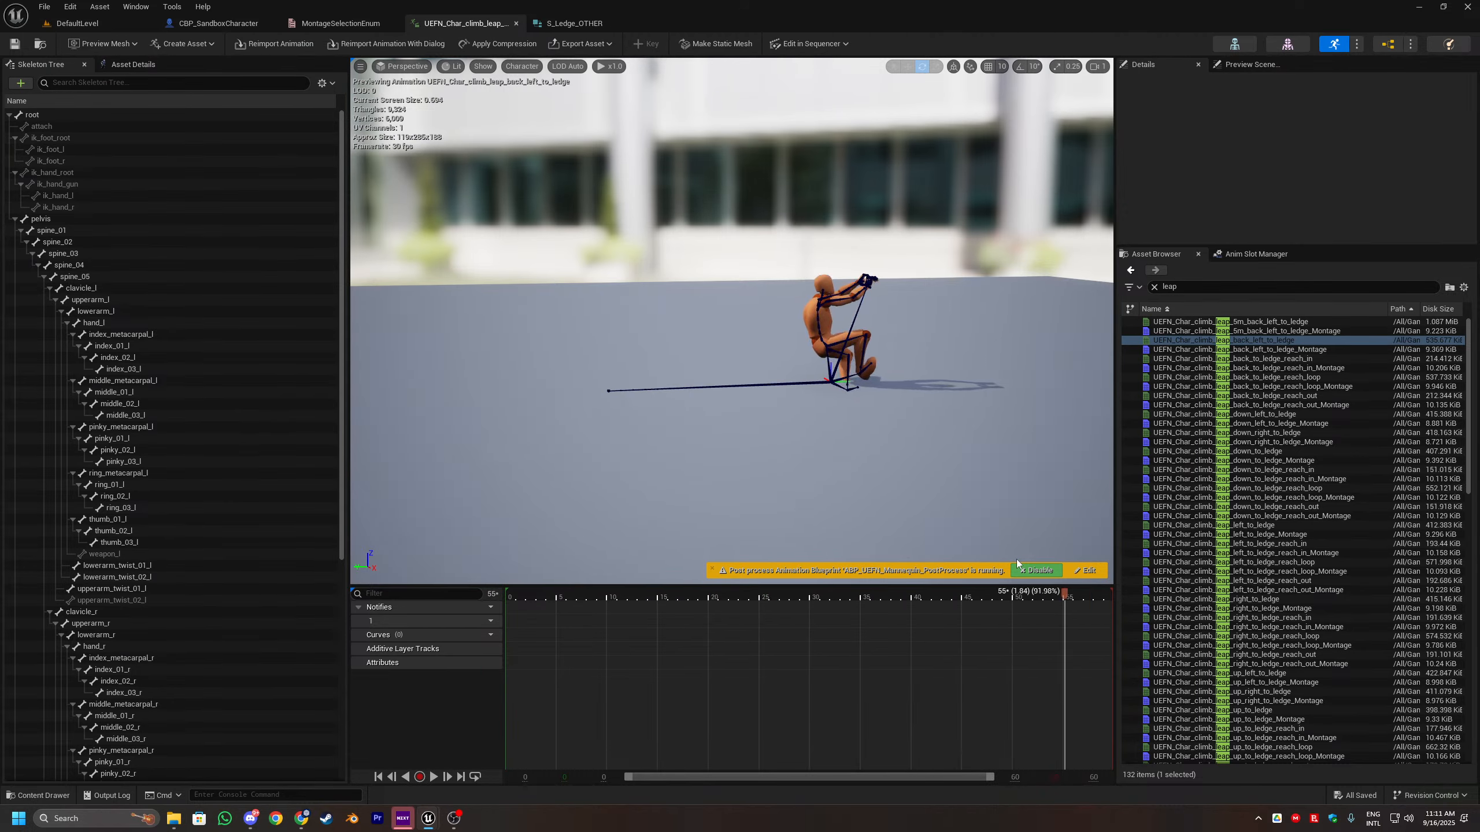
{"action": "left_click_drag", "start_coordinate": [1017, 564], "coordinate": [765, 590]}
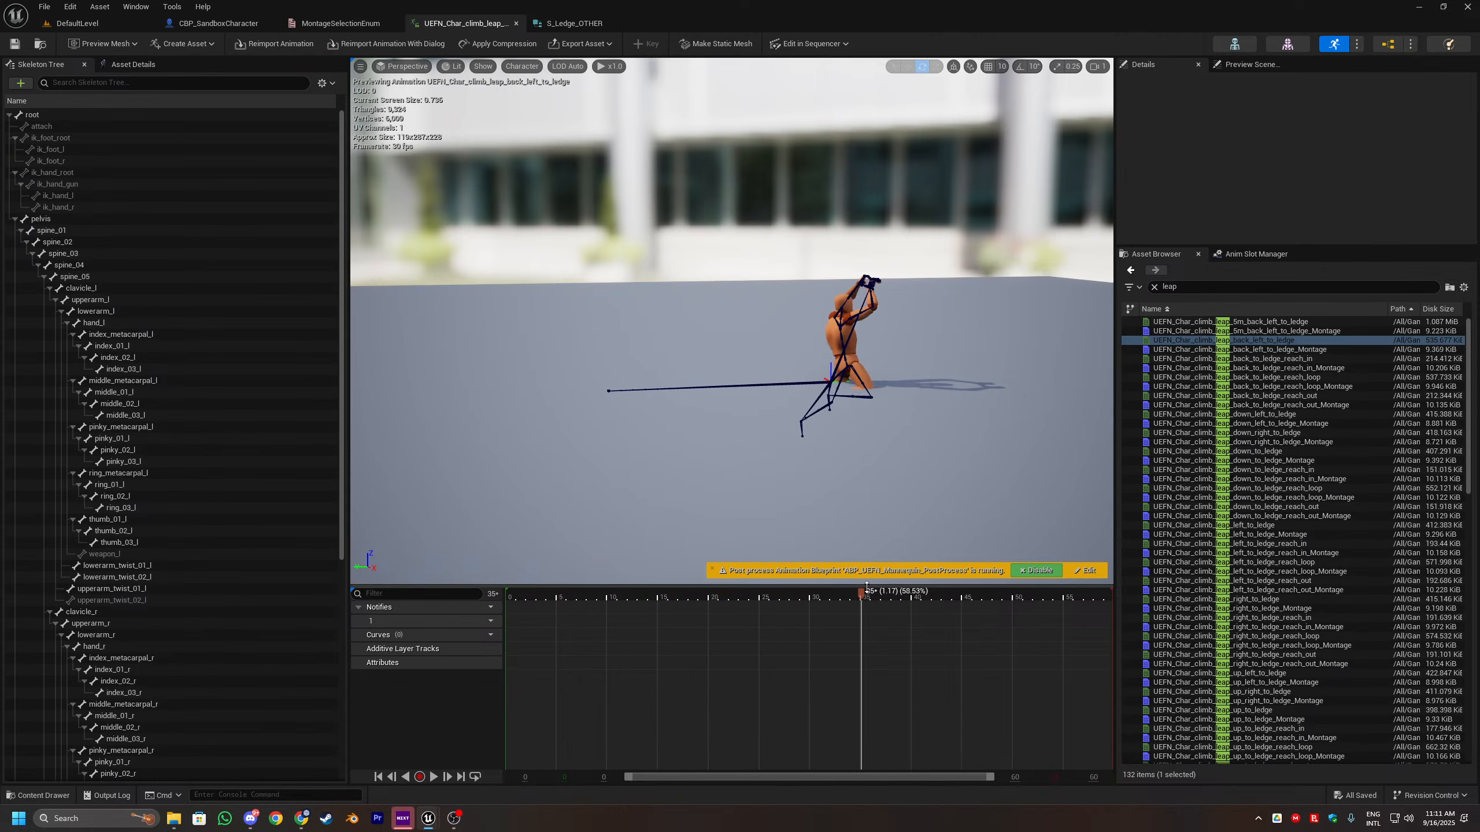
{"action": "left_click_drag", "start_coordinate": [907, 595], "coordinate": [802, 578]}
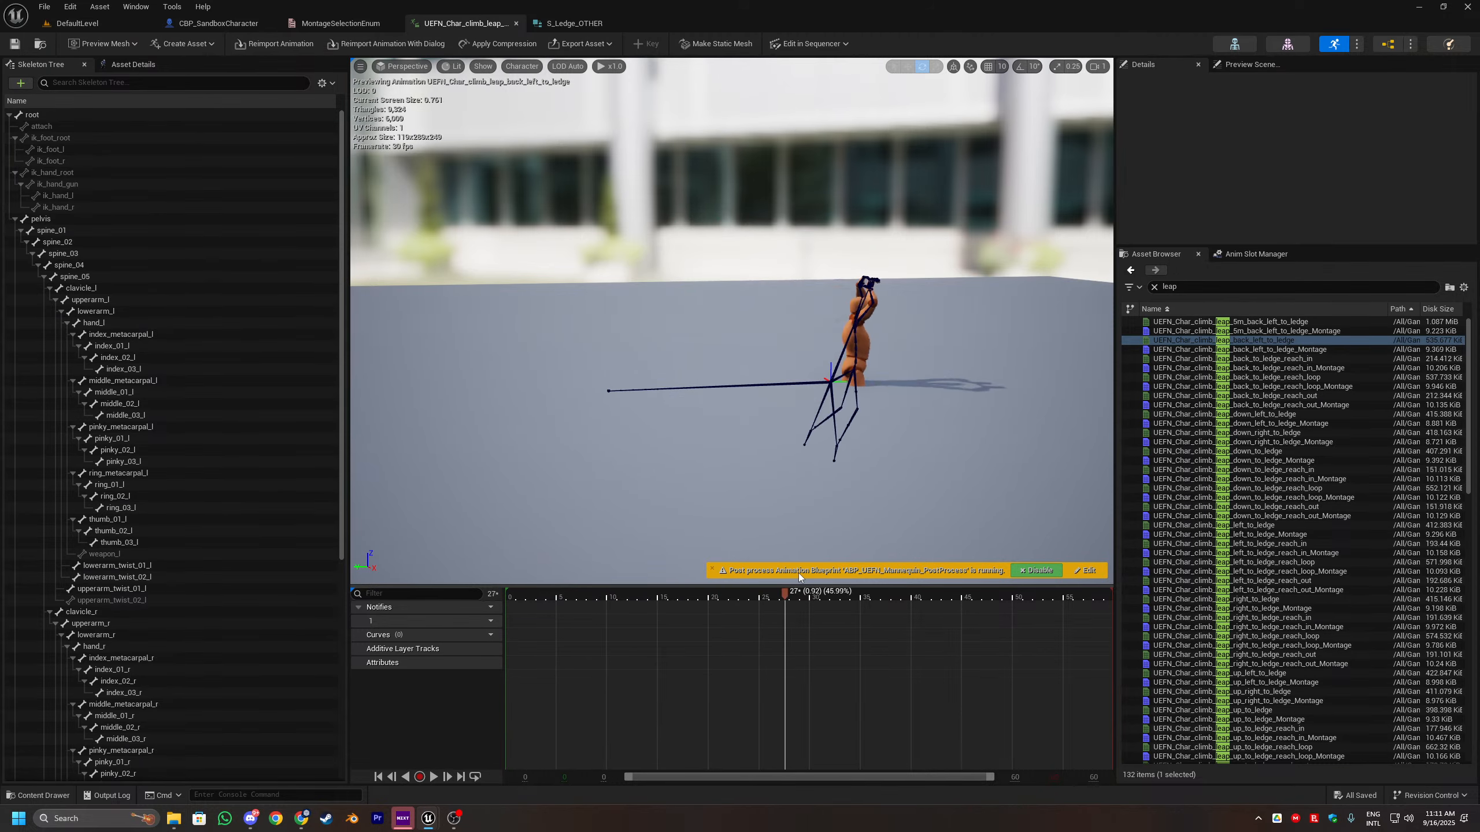
{"action": "double_click", "coordinate": [1259, 331]}
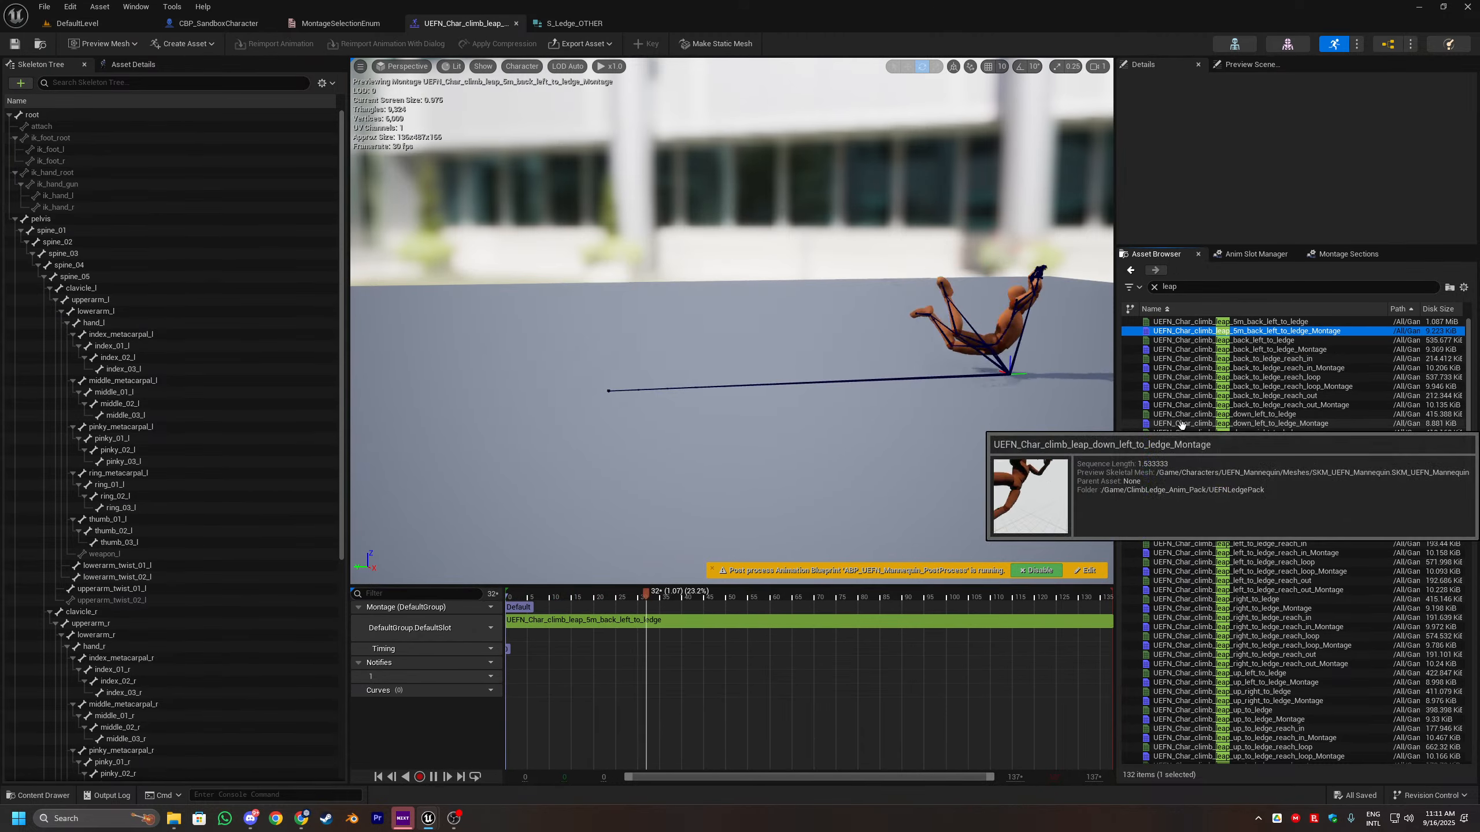
Step: Open the leap_back_left_to_ledge montage and change the slot assigned to its DefaultGroup track
{"action": "double_click", "coordinate": [1259, 349]}
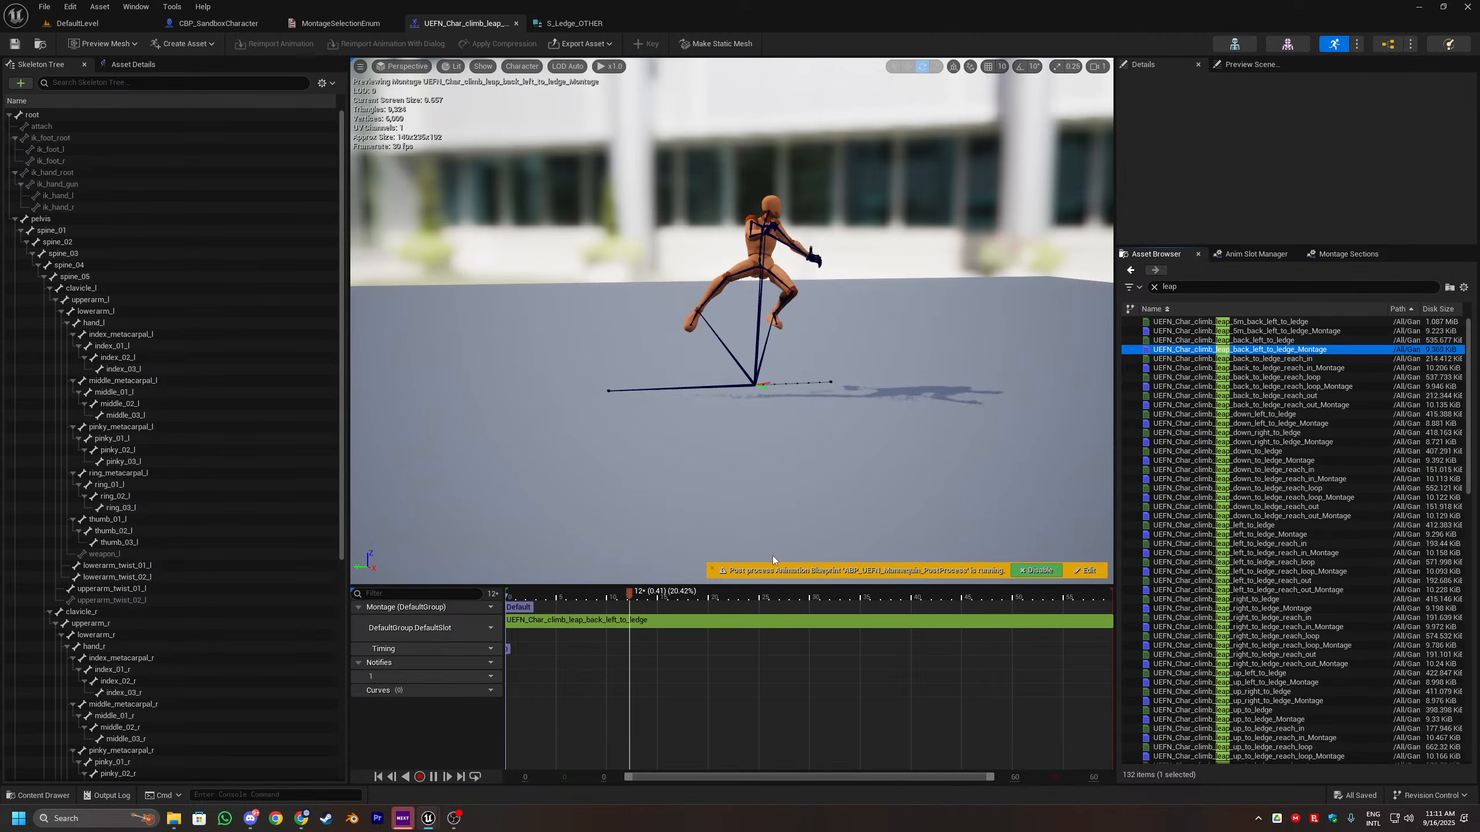
{"action": "left_click", "coordinate": [491, 628]}
{"action": "mouse_move", "coordinate": [512, 654]}
{"action": "left_click", "coordinate": [612, 688]}
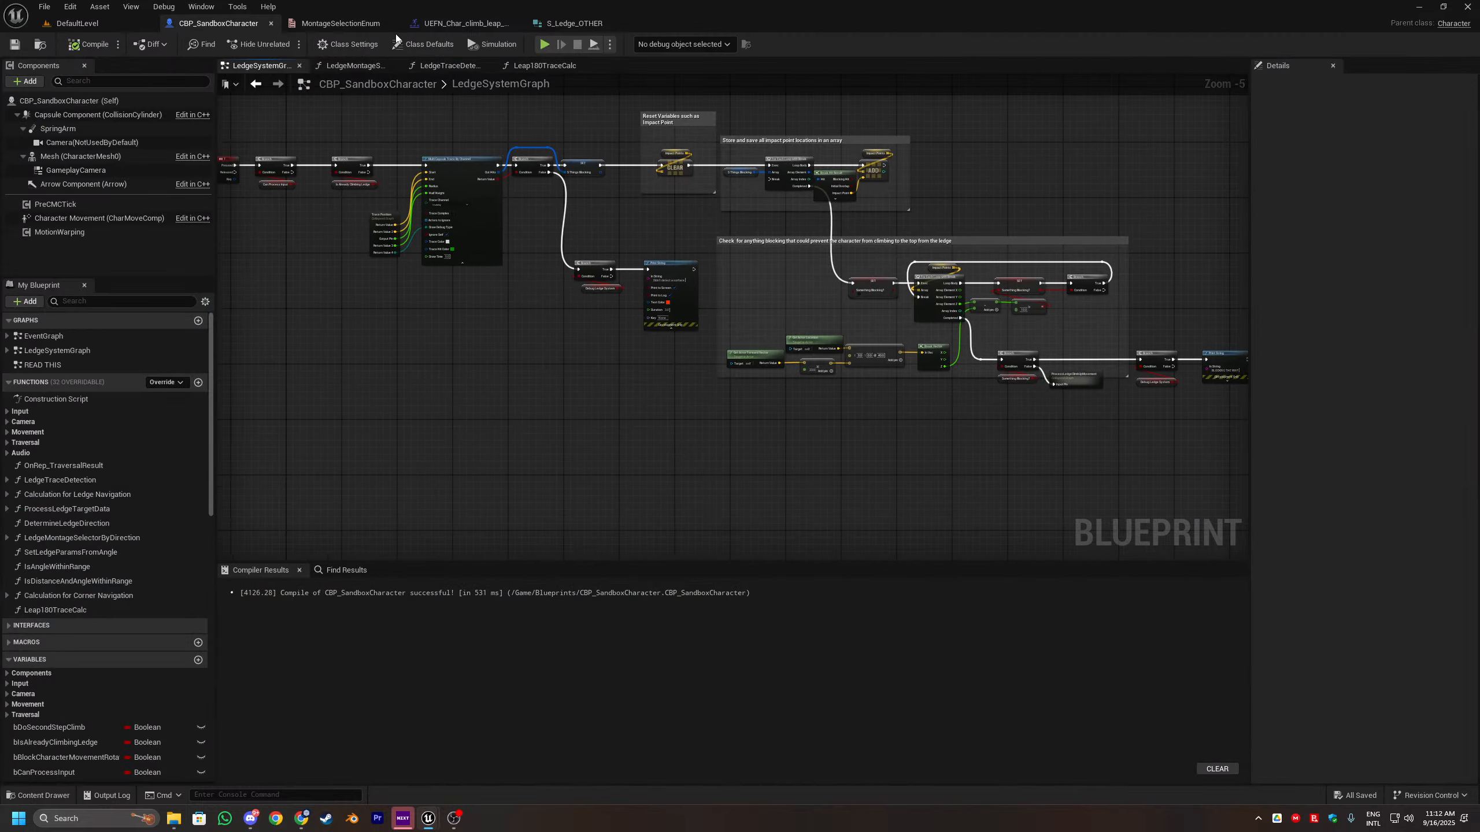
Step: Add an Anim Montage variable named Leap180 to S_Ledge_OTHER and set its default to UEFN_Char_climb_leap_back_left_to_ledge_Montage
{"action": "left_click", "coordinate": [594, 25]}
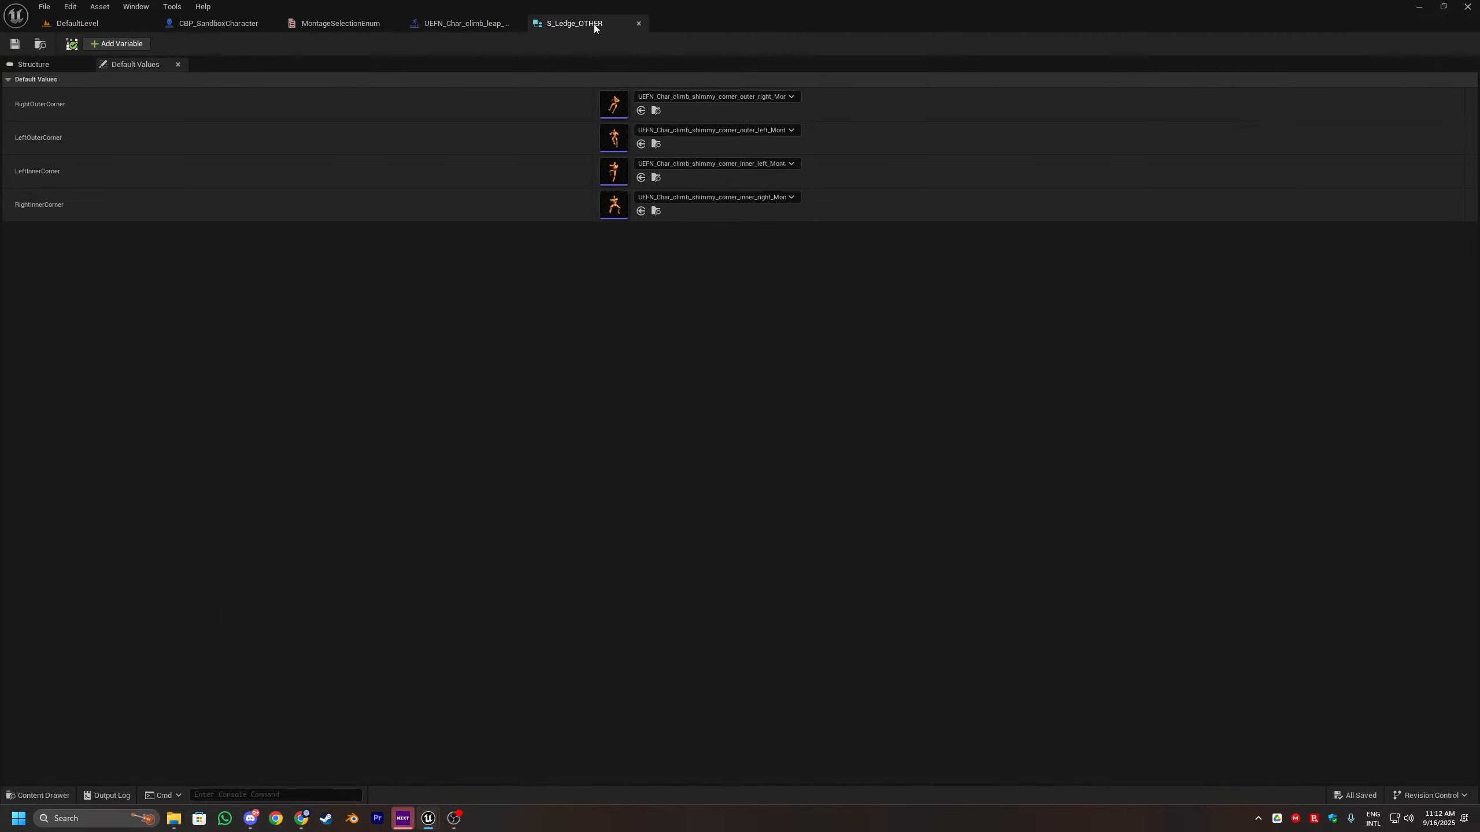
{"action": "left_click", "coordinate": [122, 48]}
{"action": "left_click", "coordinate": [630, 173]}
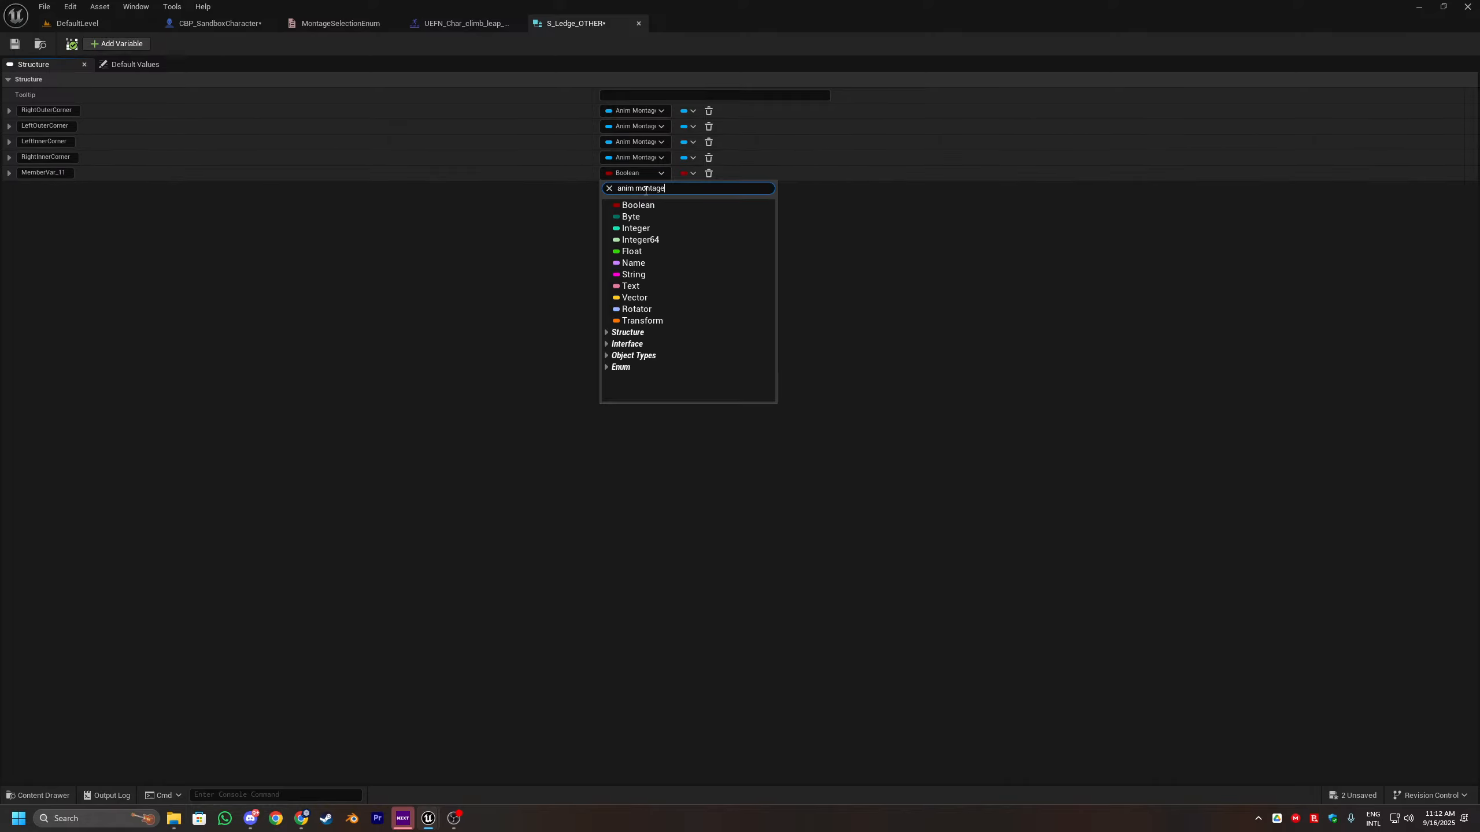
{"action": "left_click", "coordinate": [641, 251]}
{"action": "left_click", "coordinate": [51, 171]}
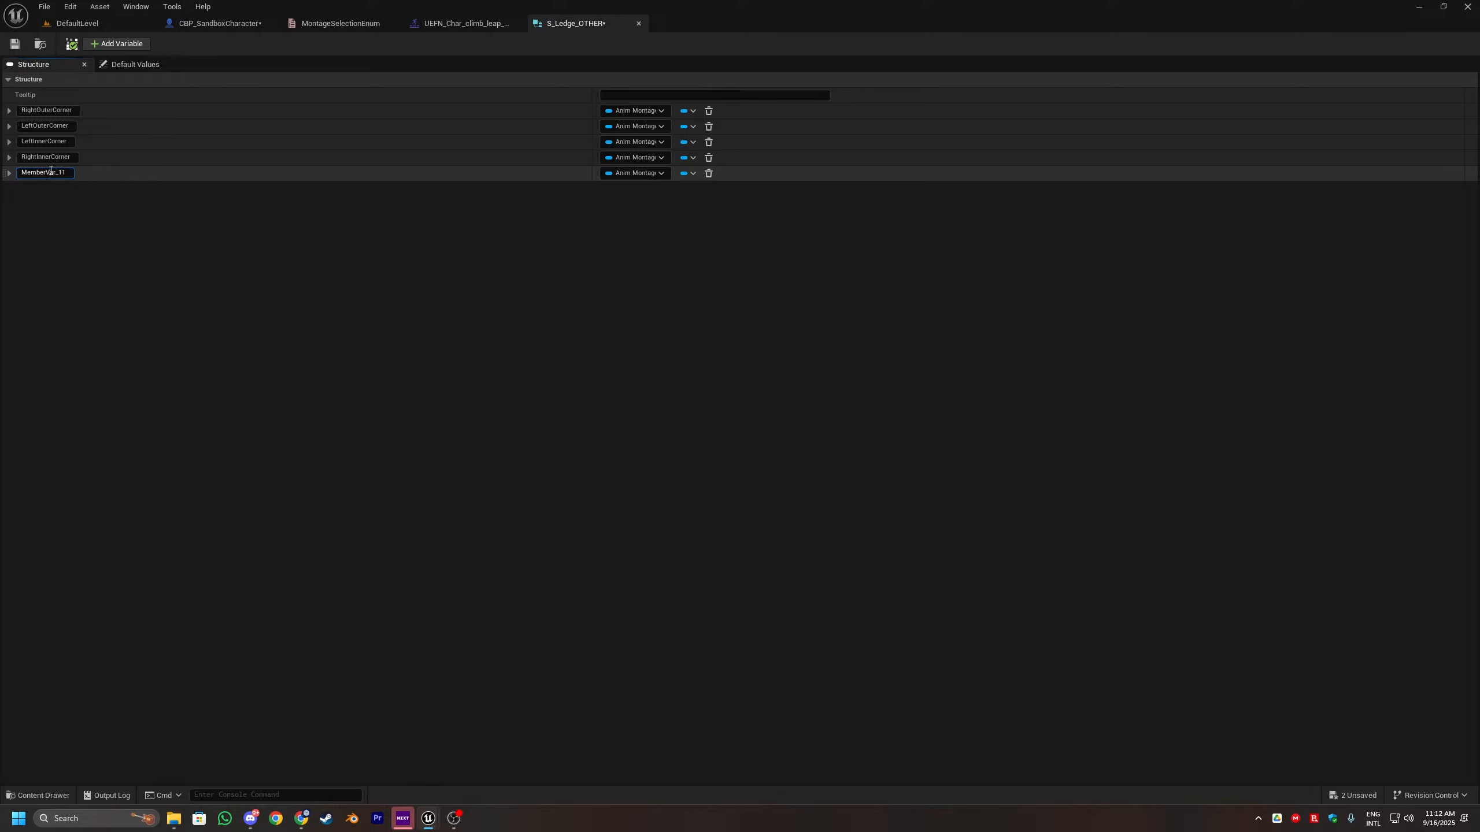
{"action": "type", "text": "Leap180"}
{"action": "key", "text": "Return"}
{"action": "left_click", "coordinate": [120, 64]}
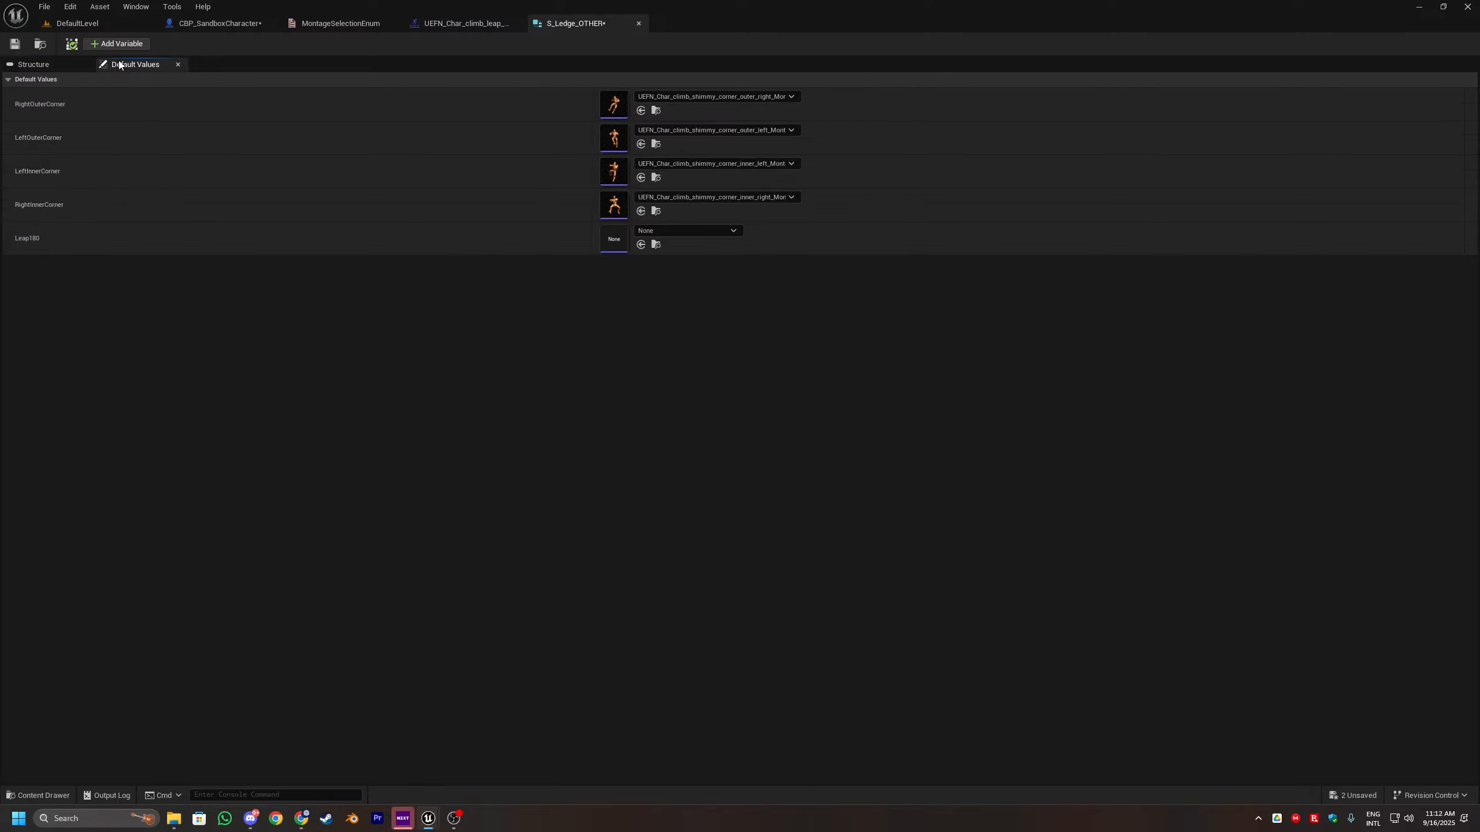
{"action": "left_click", "coordinate": [641, 244]}
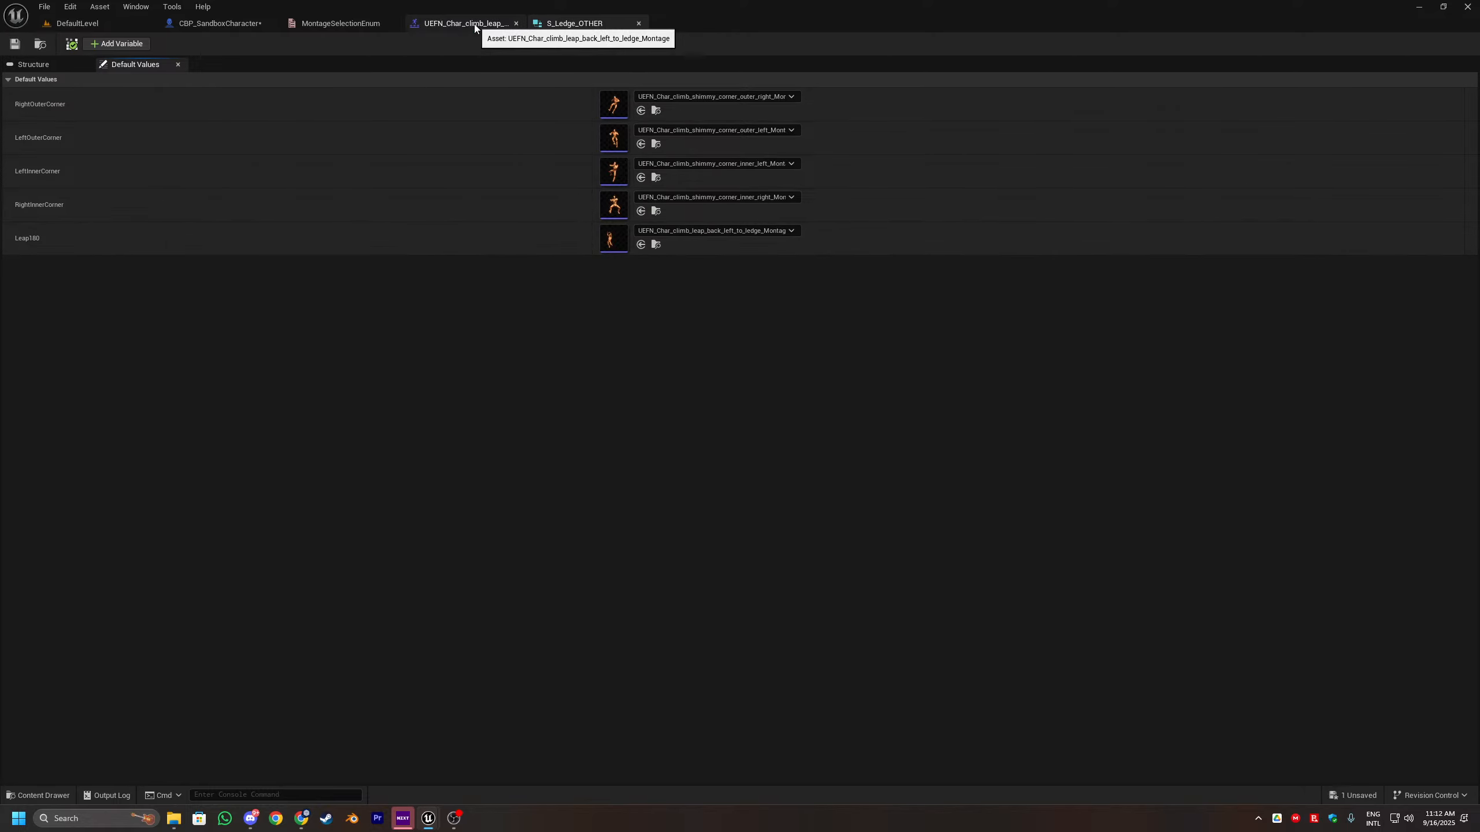
Step: Examine CBP_SandboxCharacter's LedgeSystemGraph around the surface-detection branch, impact point array and blocking check
{"action": "left_click", "coordinate": [201, 27]}
{"action": "right_click_drag", "start_coordinate": [409, 127], "coordinate": [388, 188]}
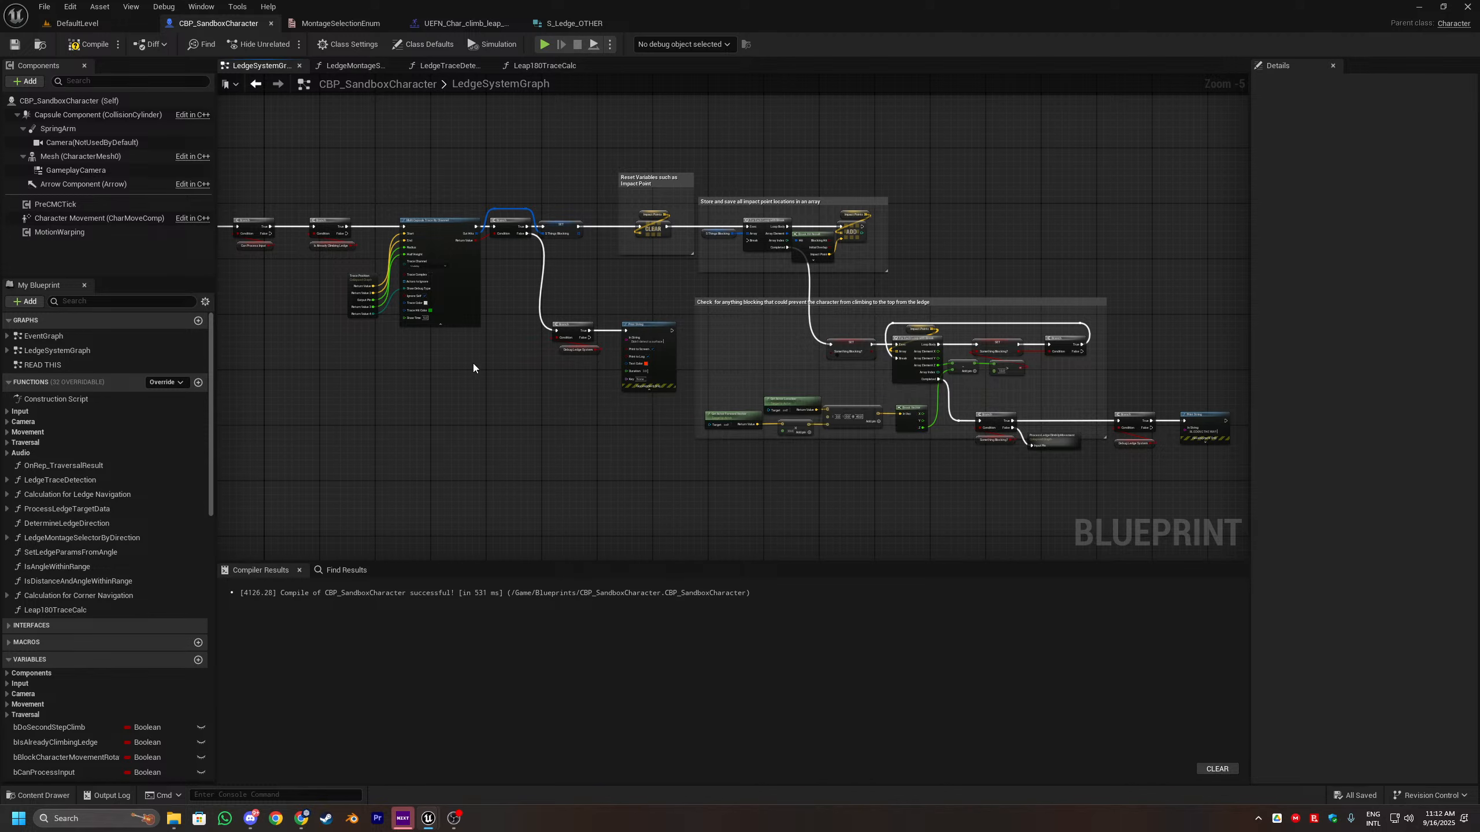
{"action": "scroll", "coordinate": [666, 324], "scroll_direction": "down", "scroll_amount": 4}
{"action": "key", "text": "alt+Left"}
{"action": "key", "text": "alt+Right"}
{"action": "right_click_drag", "start_coordinate": [755, 324], "coordinate": [643, 257]}
{"action": "scroll", "coordinate": [644, 256], "scroll_direction": "down", "scroll_amount": 2}
{"action": "scroll", "coordinate": [661, 252], "scroll_direction": "up", "scroll_amount": 4}
{"action": "scroll", "coordinate": [658, 186], "scroll_direction": "up", "scroll_amount": 5}
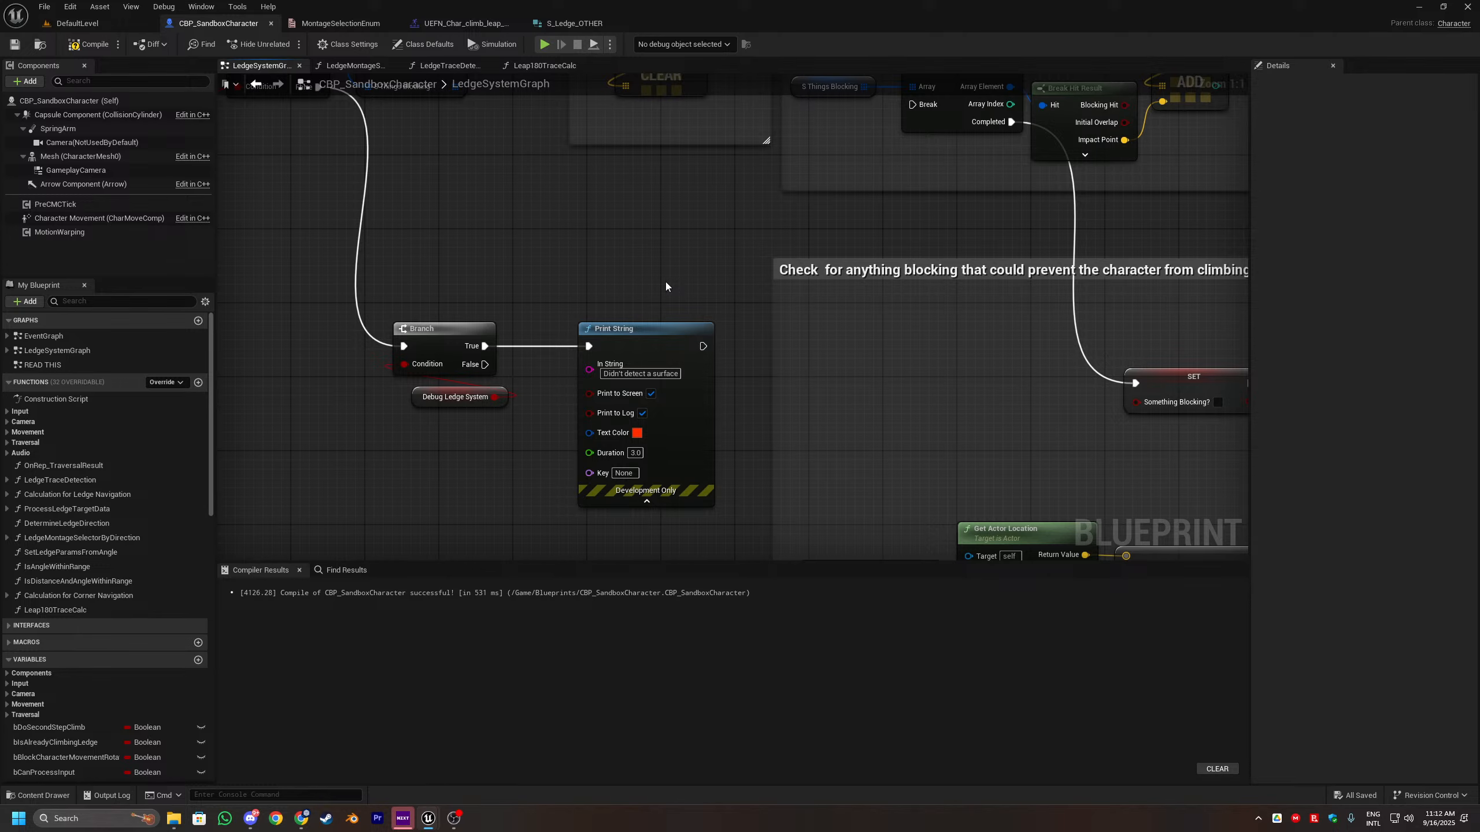
{"action": "scroll", "coordinate": [664, 283], "scroll_direction": "down", "scroll_amount": 3}
{"action": "right_click_drag", "start_coordinate": [664, 283], "coordinate": [642, 320]}
{"action": "scroll", "coordinate": [643, 320], "scroll_direction": "down", "scroll_amount": 2}
{"action": "scroll", "coordinate": [691, 292], "scroll_direction": "up", "scroll_amount": 3}
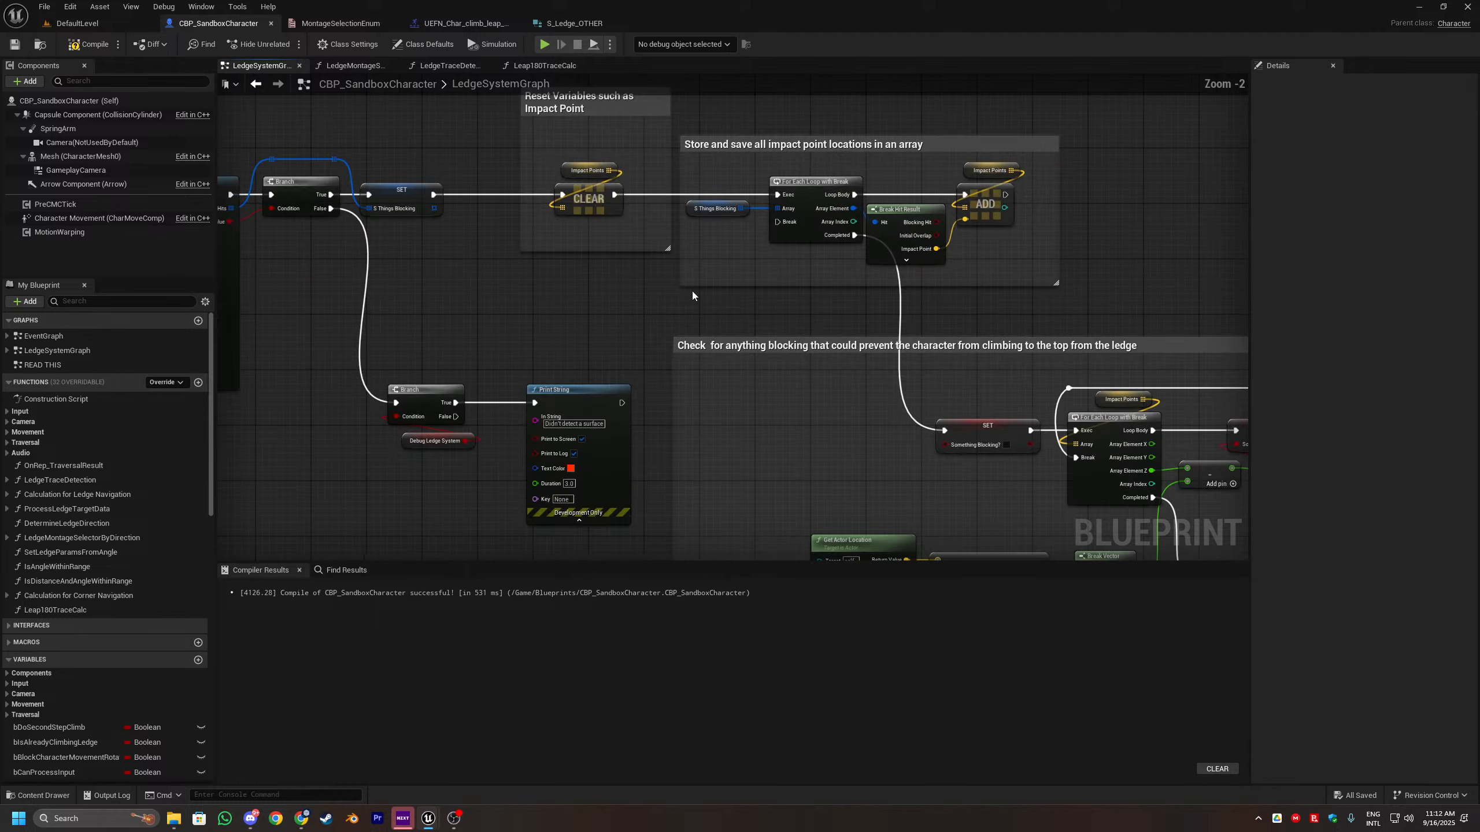